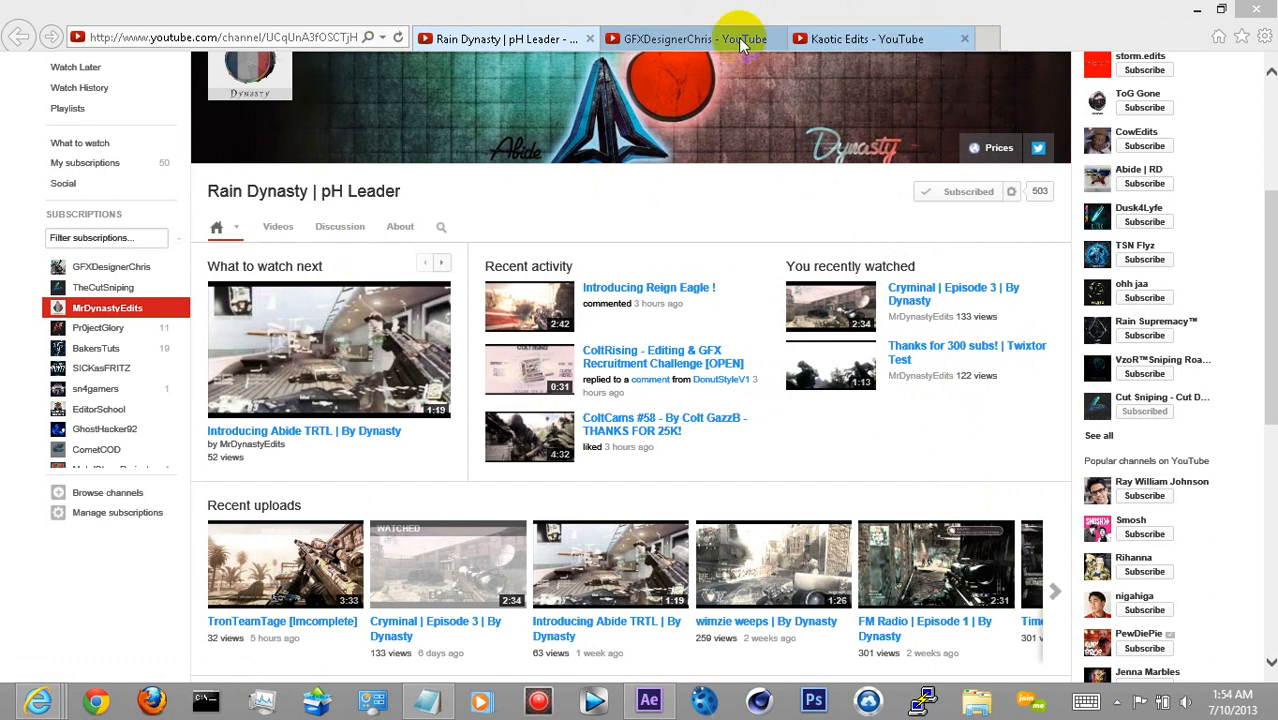
- Look through the three YouTube channel pages already open in the browser
left_click(630, 34)
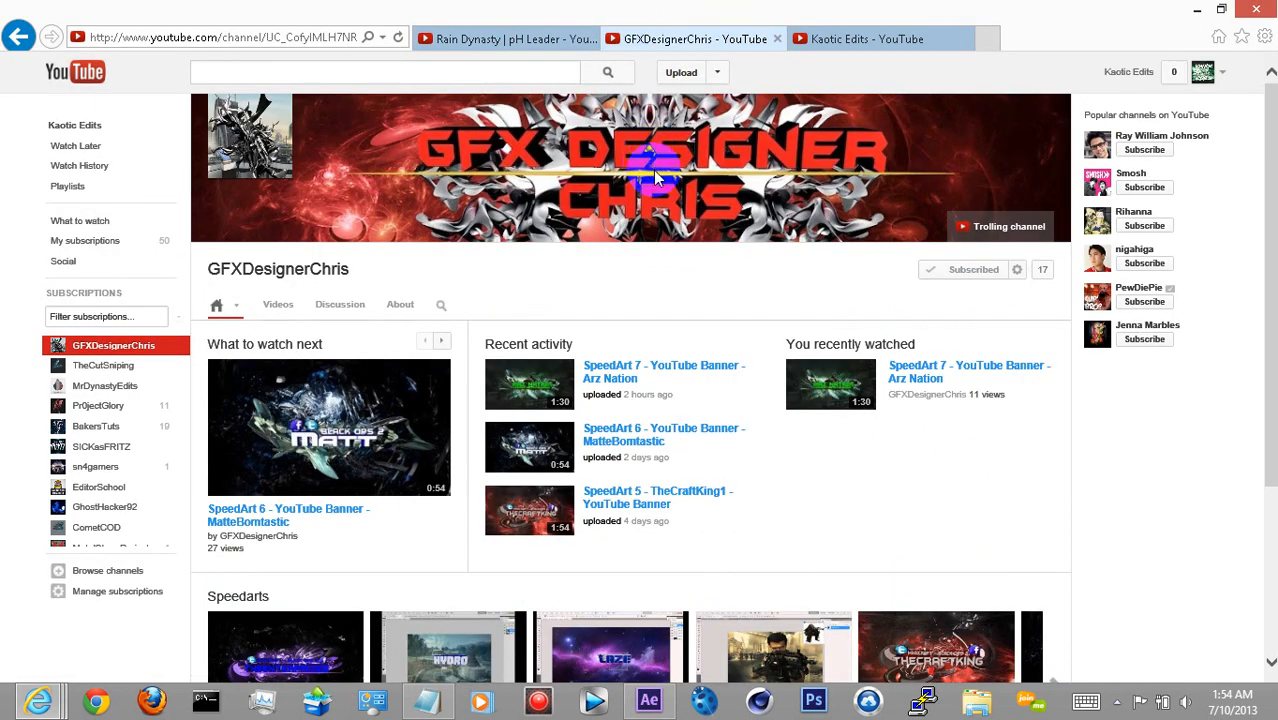
left_click(838, 38)
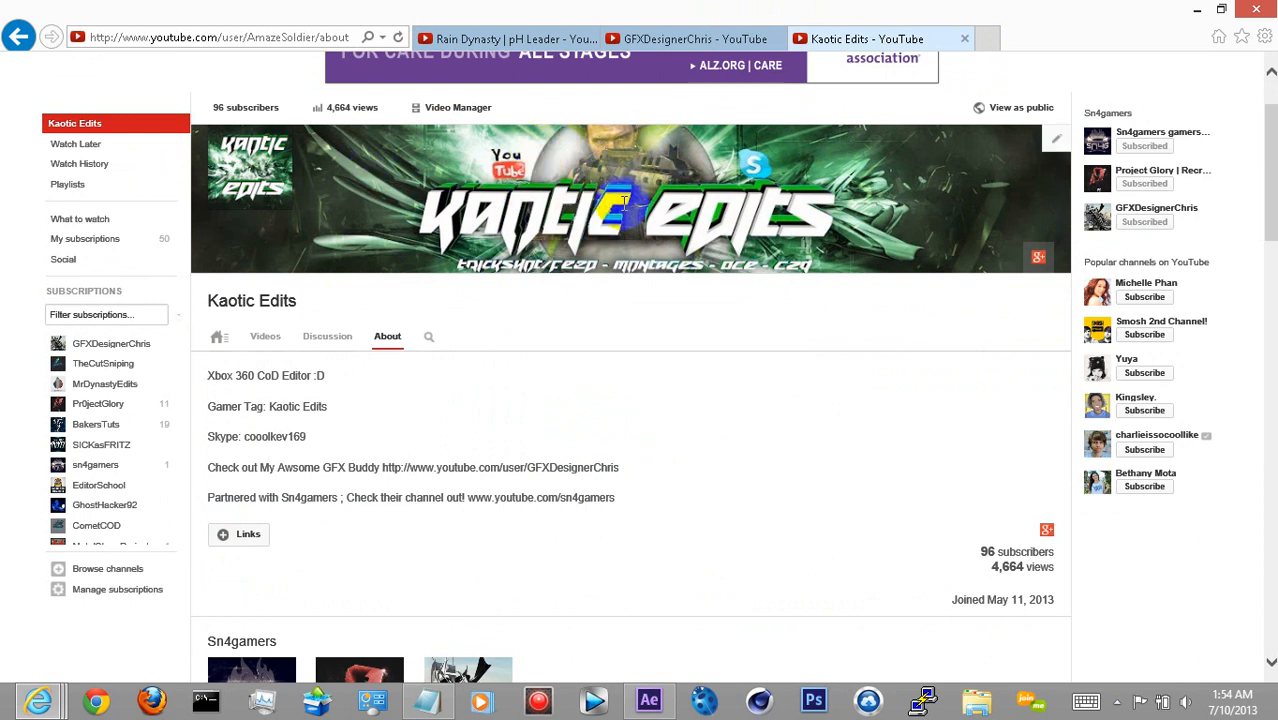
left_click(655, 36)
left_click(514, 36)
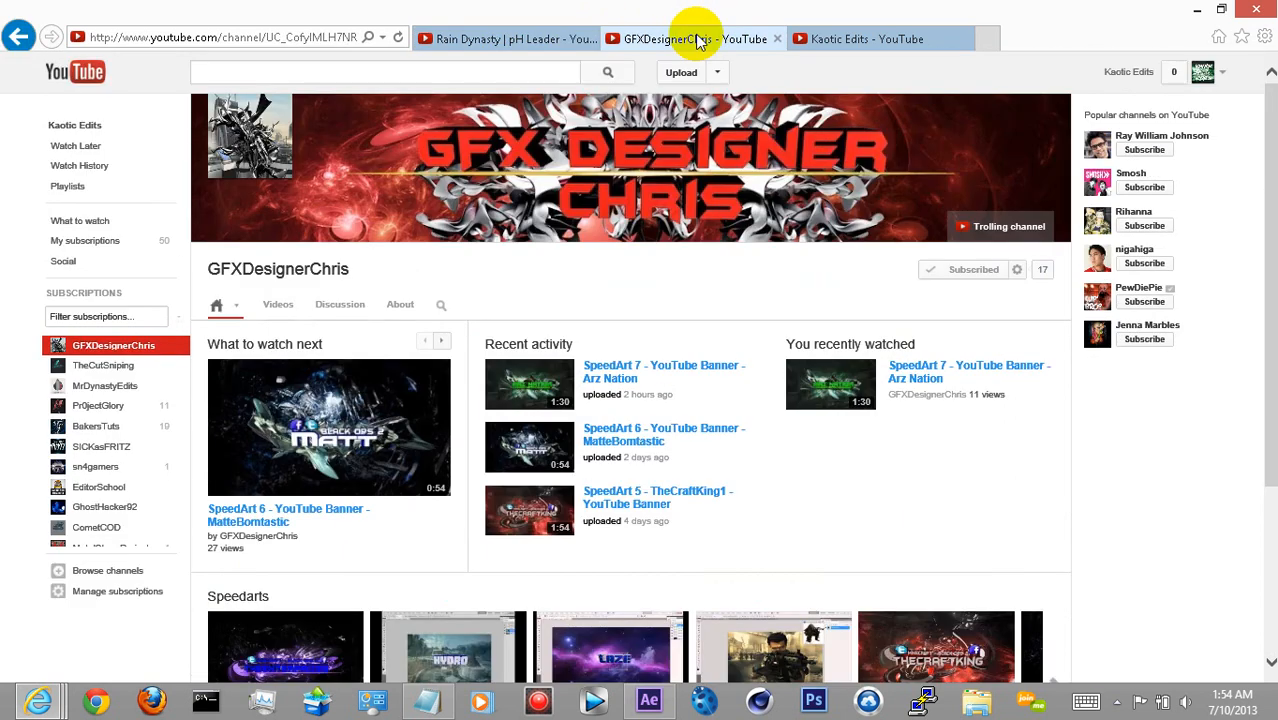
left_click(655, 40)
left_click(850, 37)
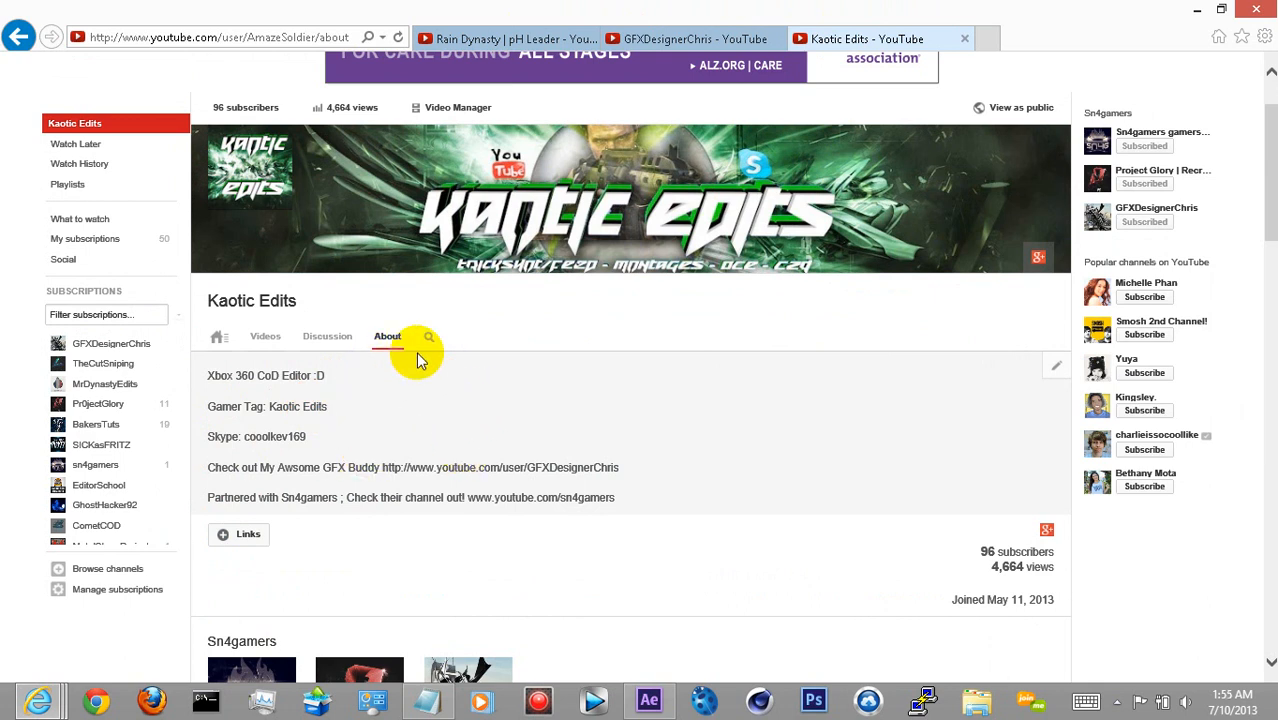
- Switch to After Effects, preview the Twixtored Greatest video from the Feeds.Edits folder in the Videos library, and close the folder
left_click(649, 700)
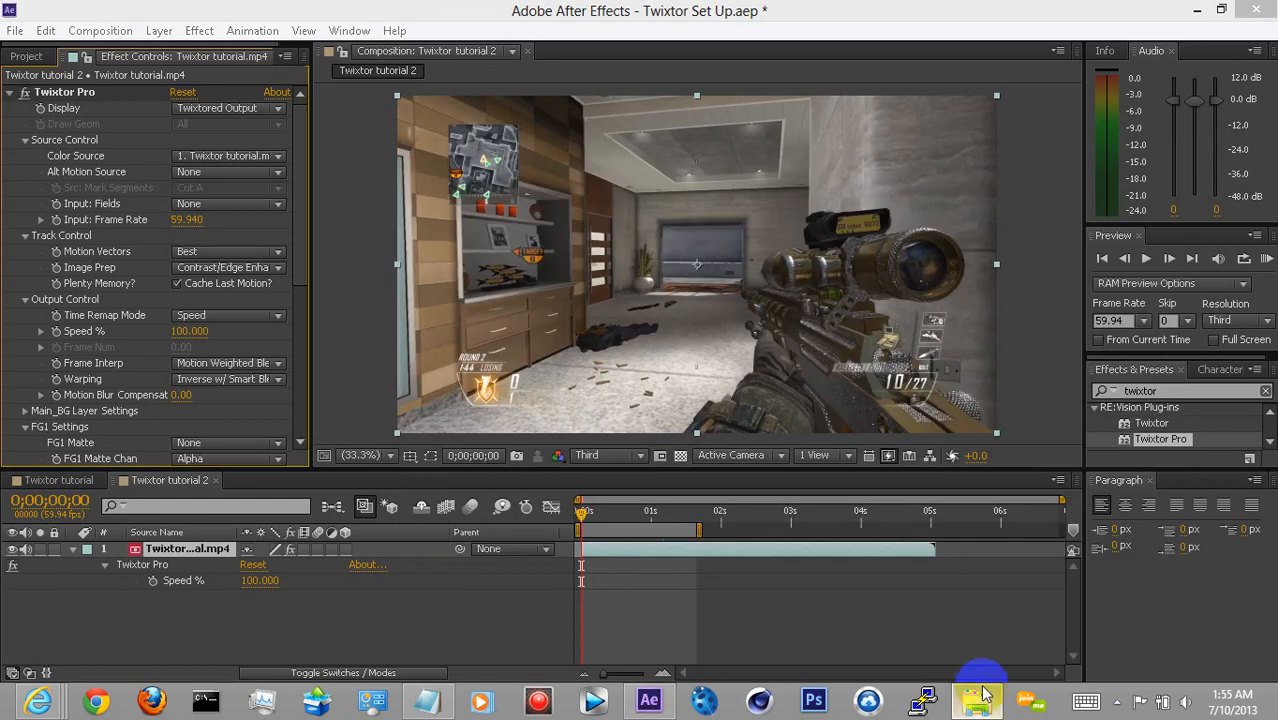
left_click(983, 695)
double_click(872, 338)
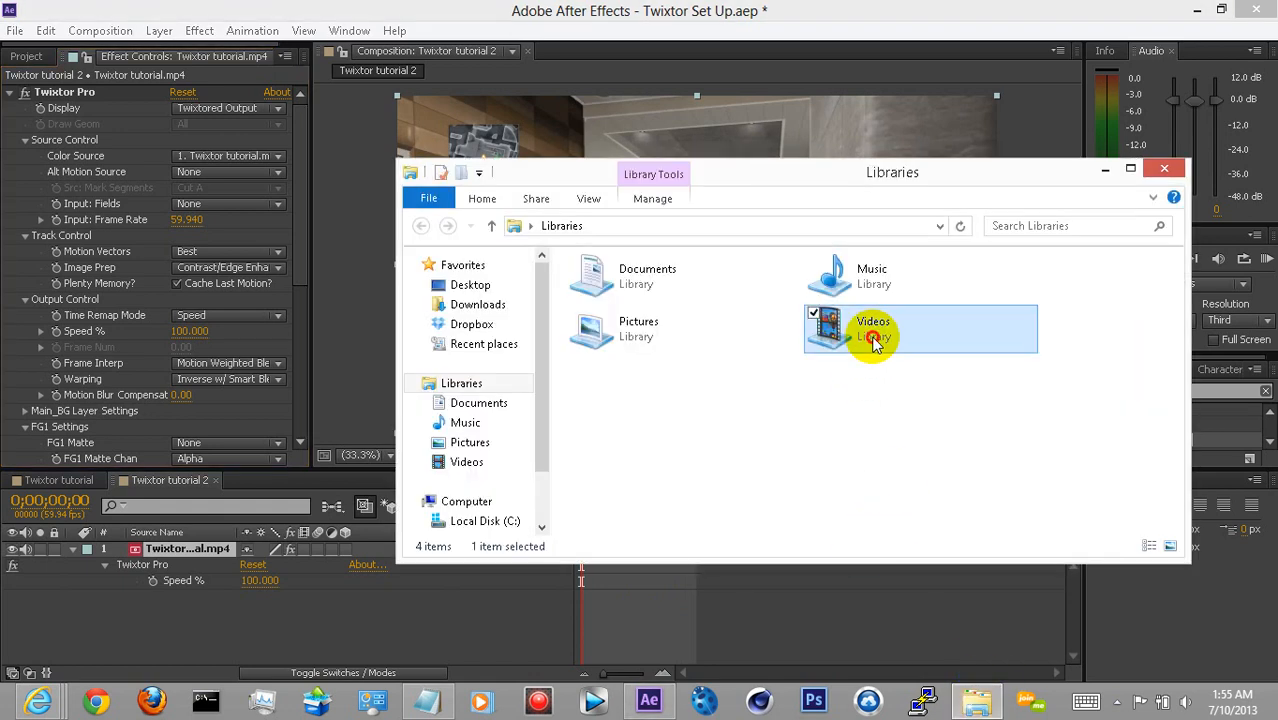
double_click(726, 340)
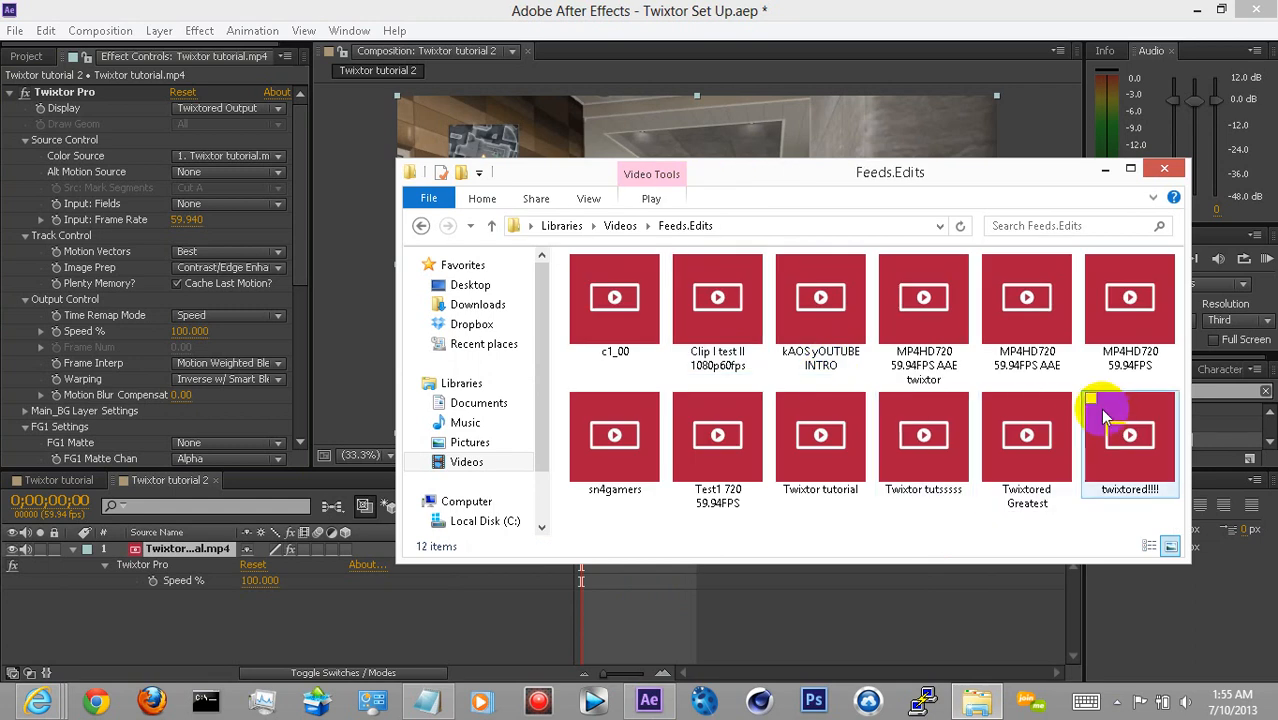
double_click(1050, 445)
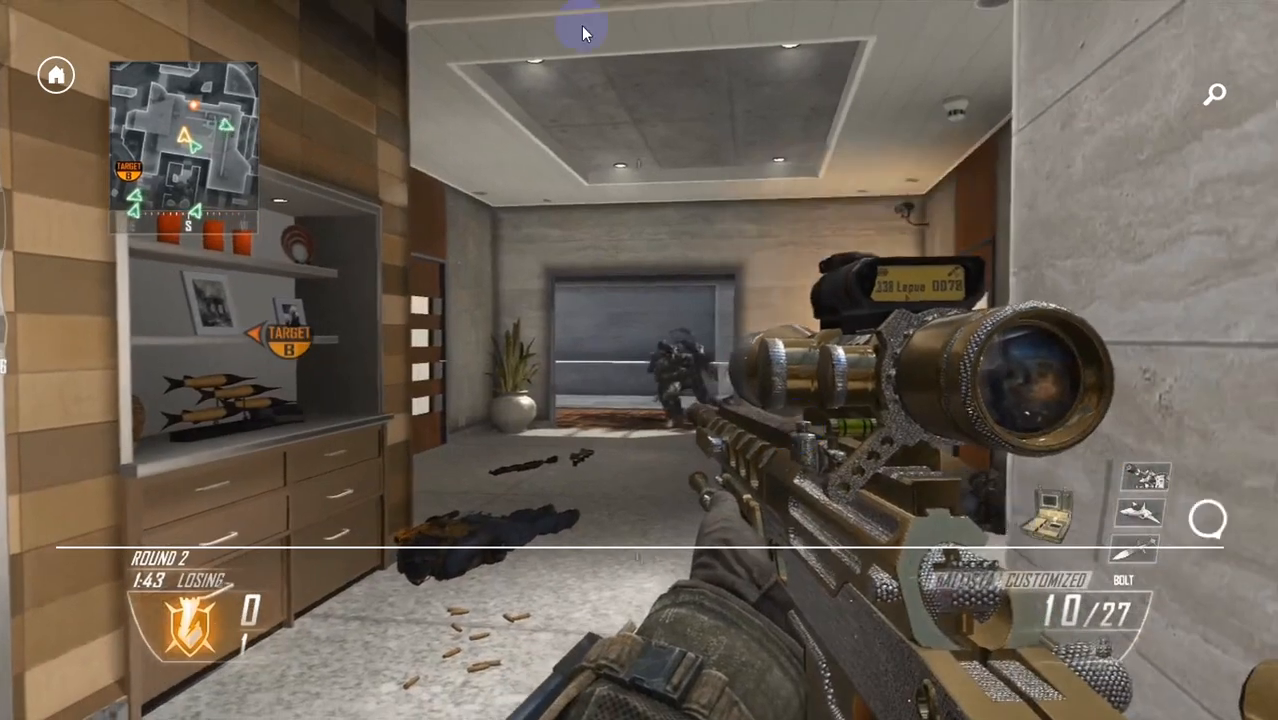
left_click(57, 76)
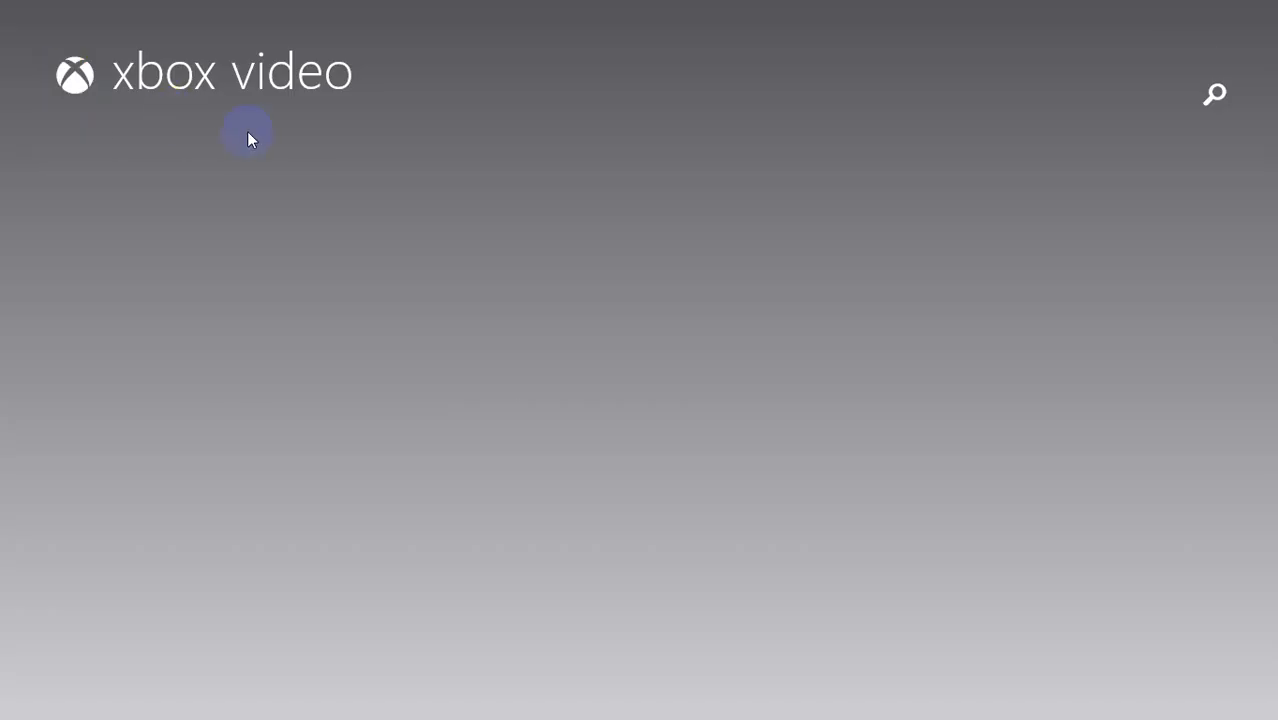
key("super")
left_click(244, 253)
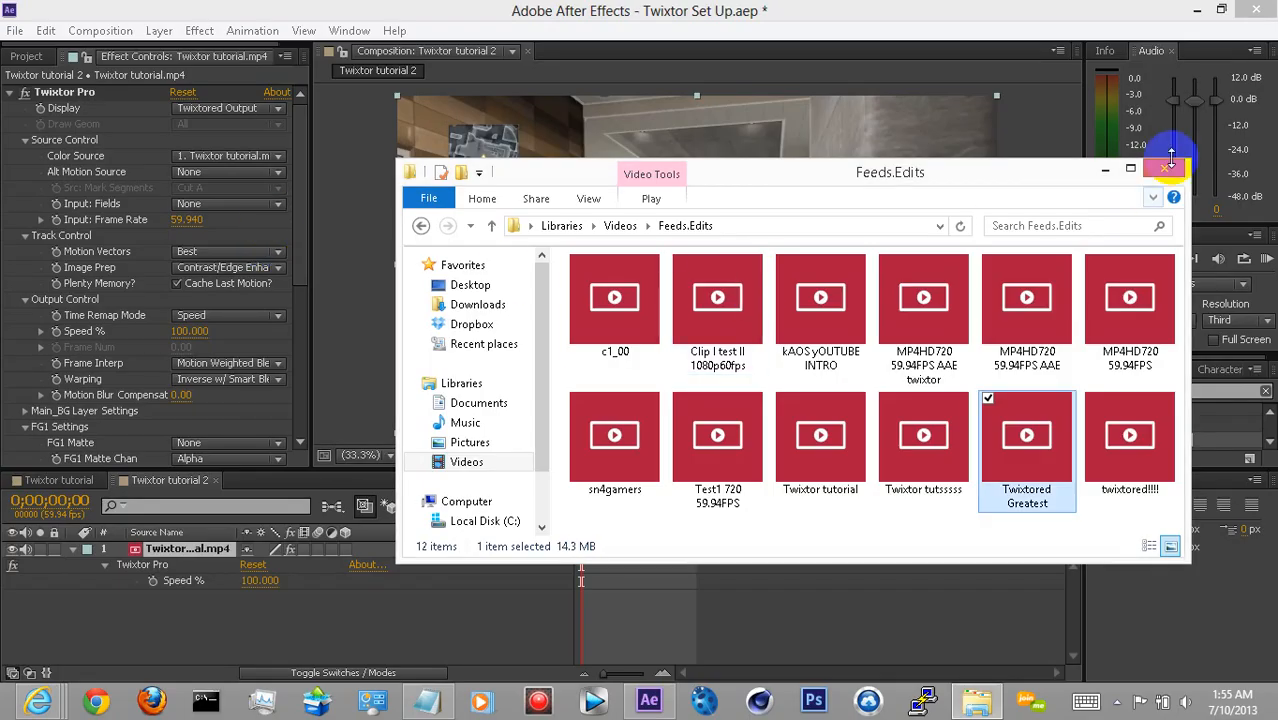
left_click(1172, 170)
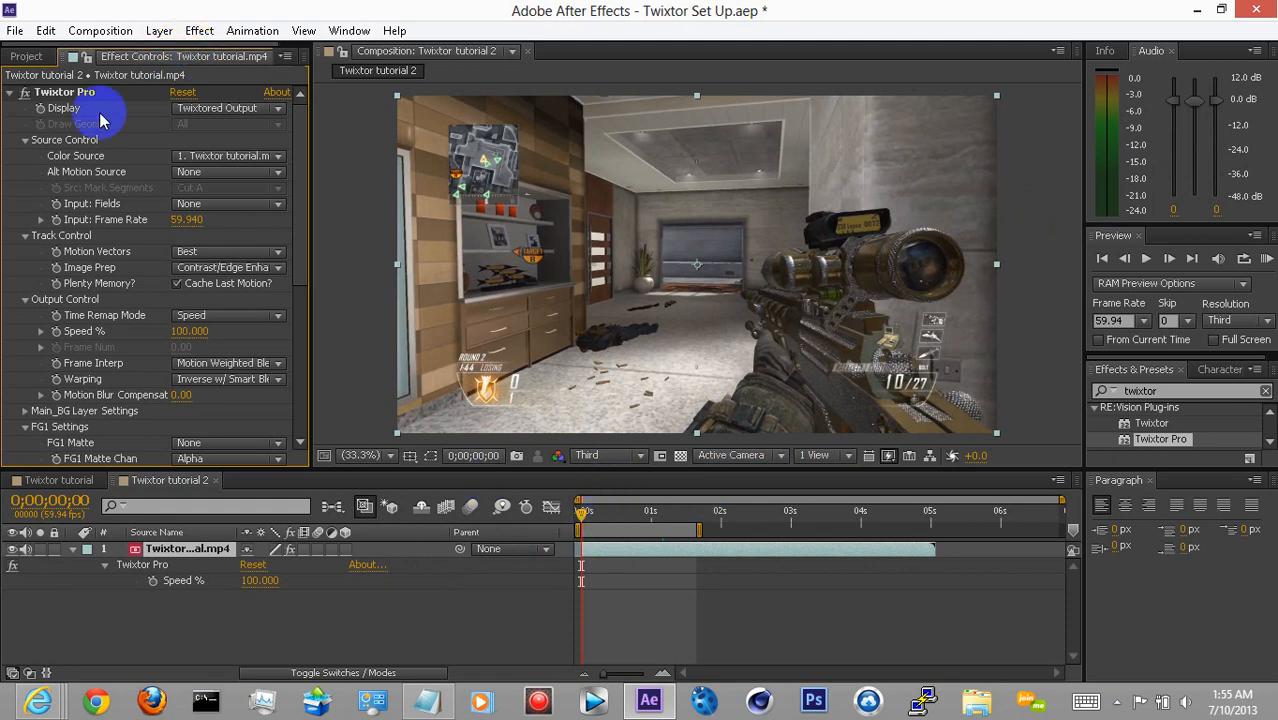
- Close the Effect Controls of Twixtor tutorial.mp4 and open the Twixtor tutorial 2 composition from the project
left_click(188, 56)
right_click(162, 57)
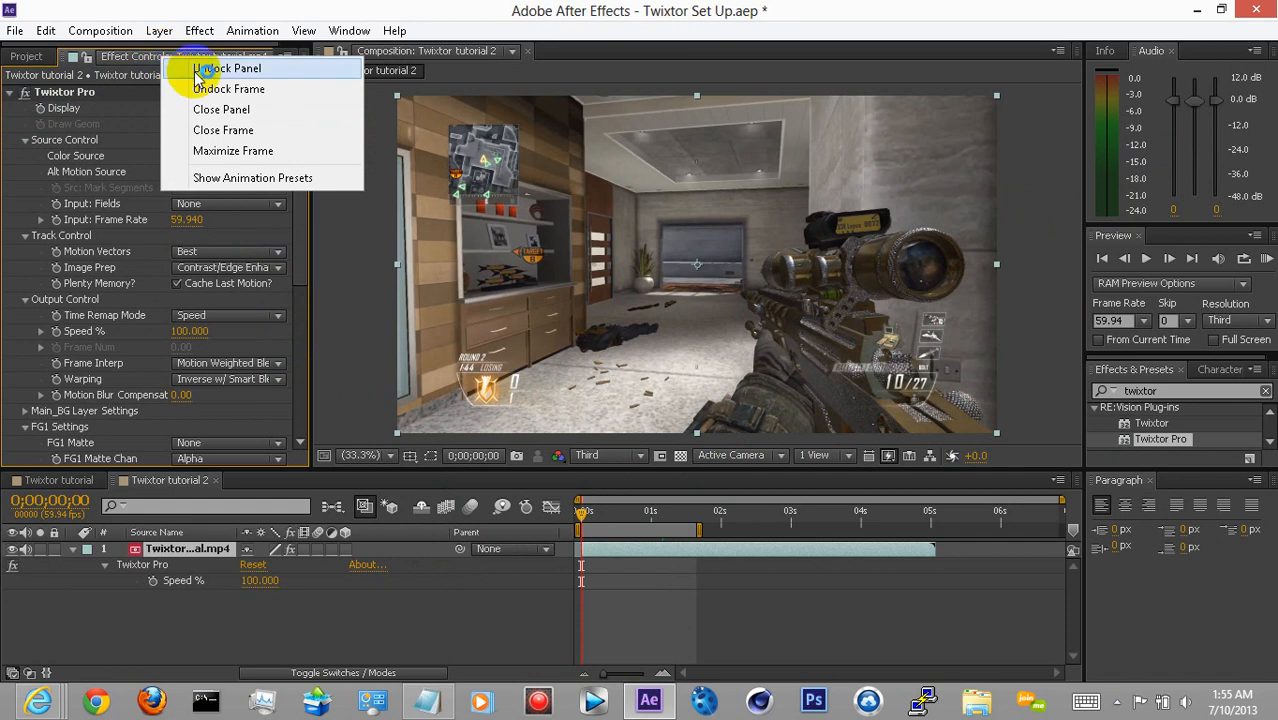
left_click(207, 110)
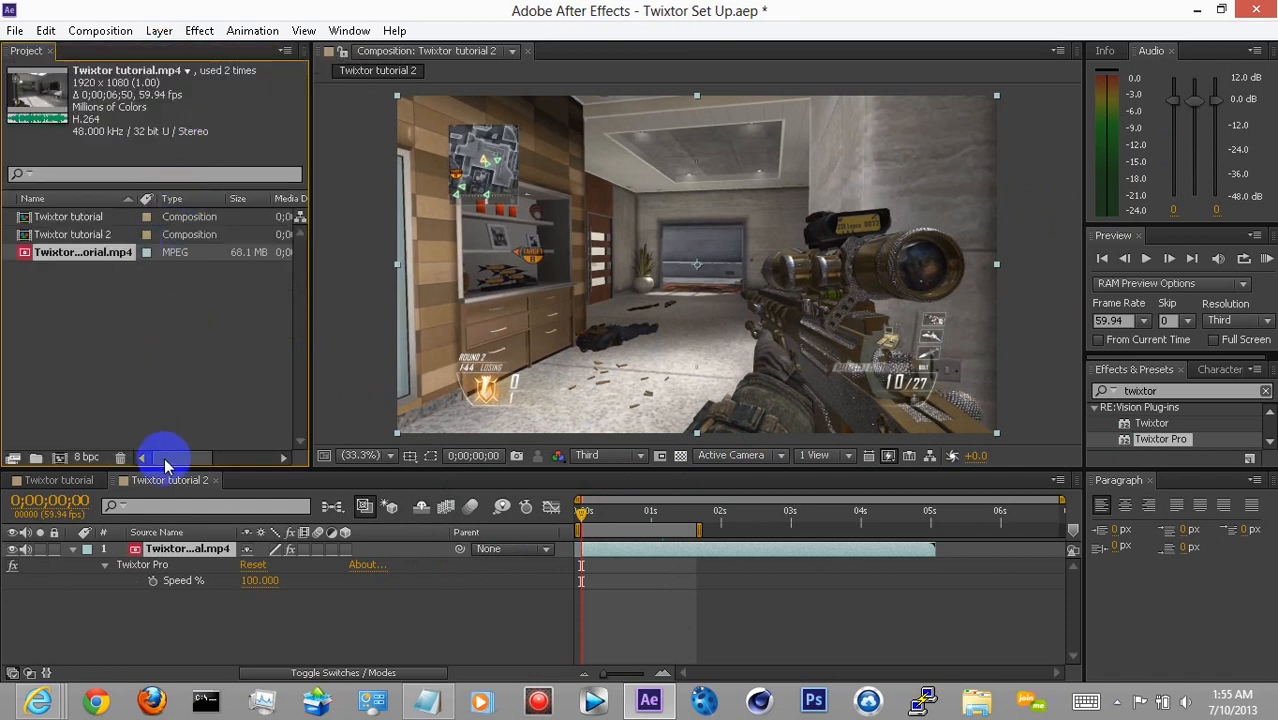
double_click(80, 236)
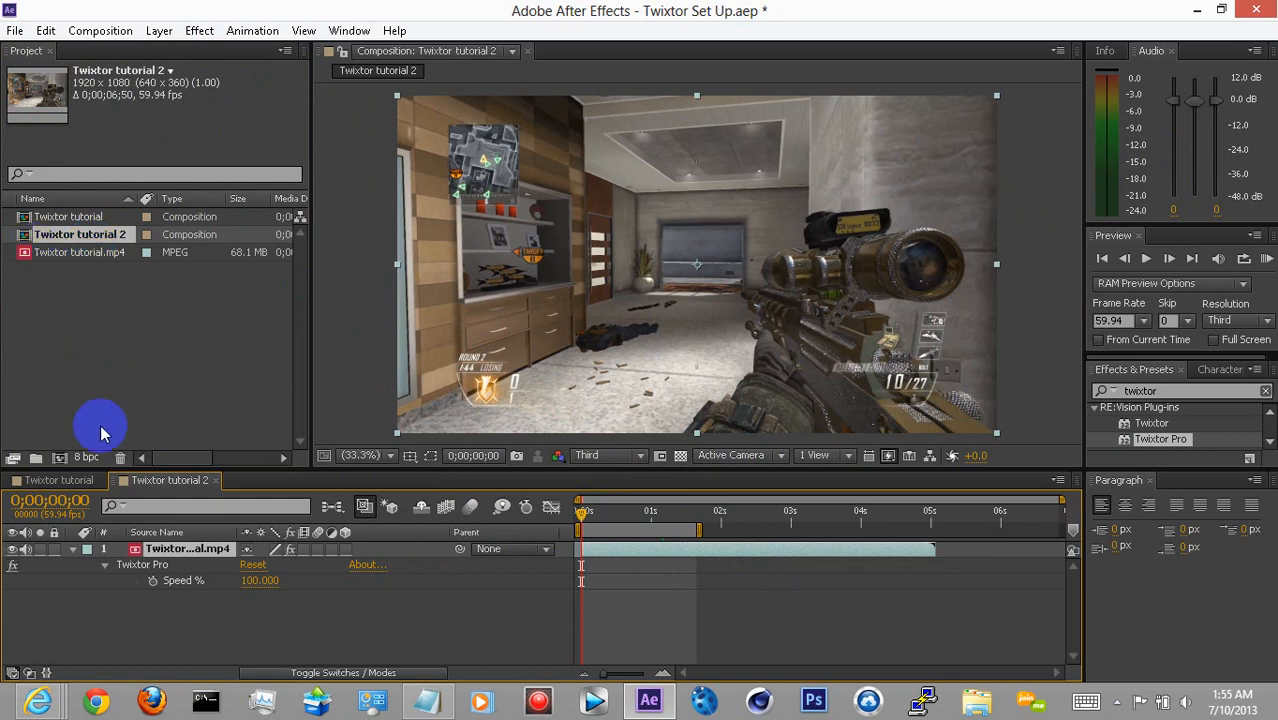
- Delete the existing Twixtor Pro effect from the Twixtor tutorial.mp4 layer and apply a fresh Twixtor Pro to it
left_click(152, 566)
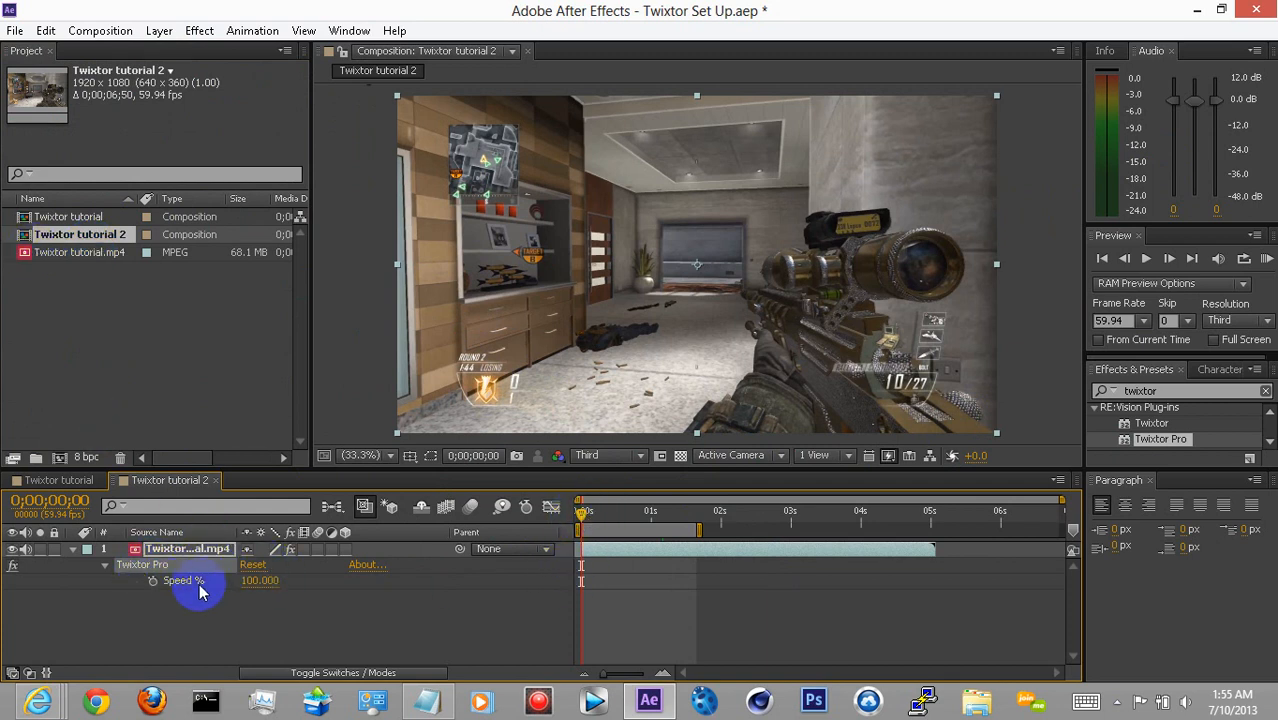
key("Delete")
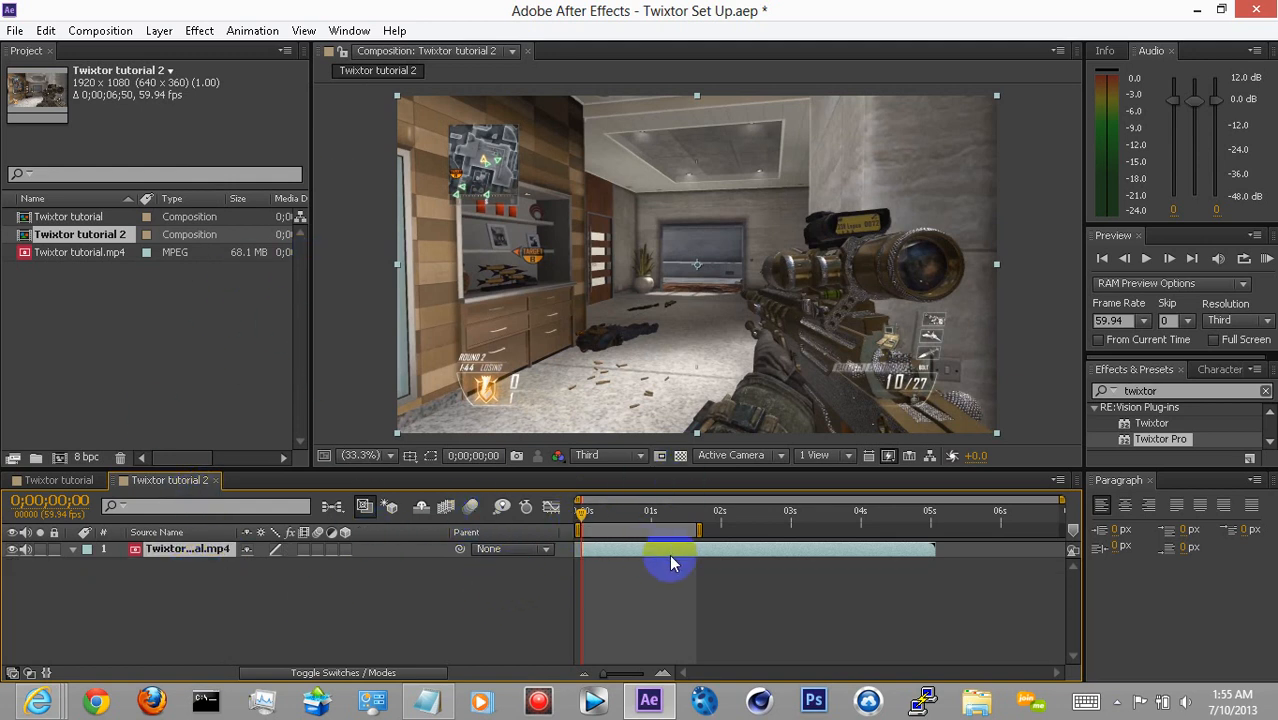
left_click_drag(1160, 439, 194, 551)
key("e")
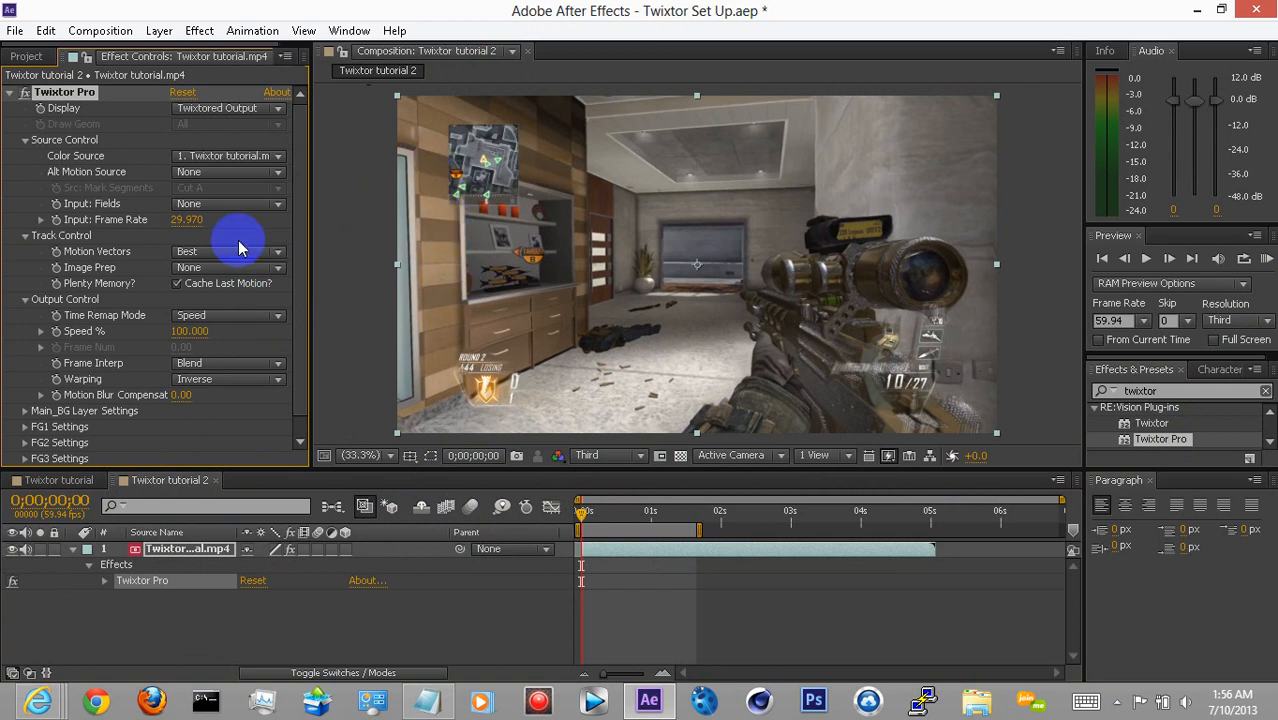
- Set Twixtor Pro's input frame rate to 59.94 and its Image Prep to Contrast/Edge Enhance
left_click(186, 219)
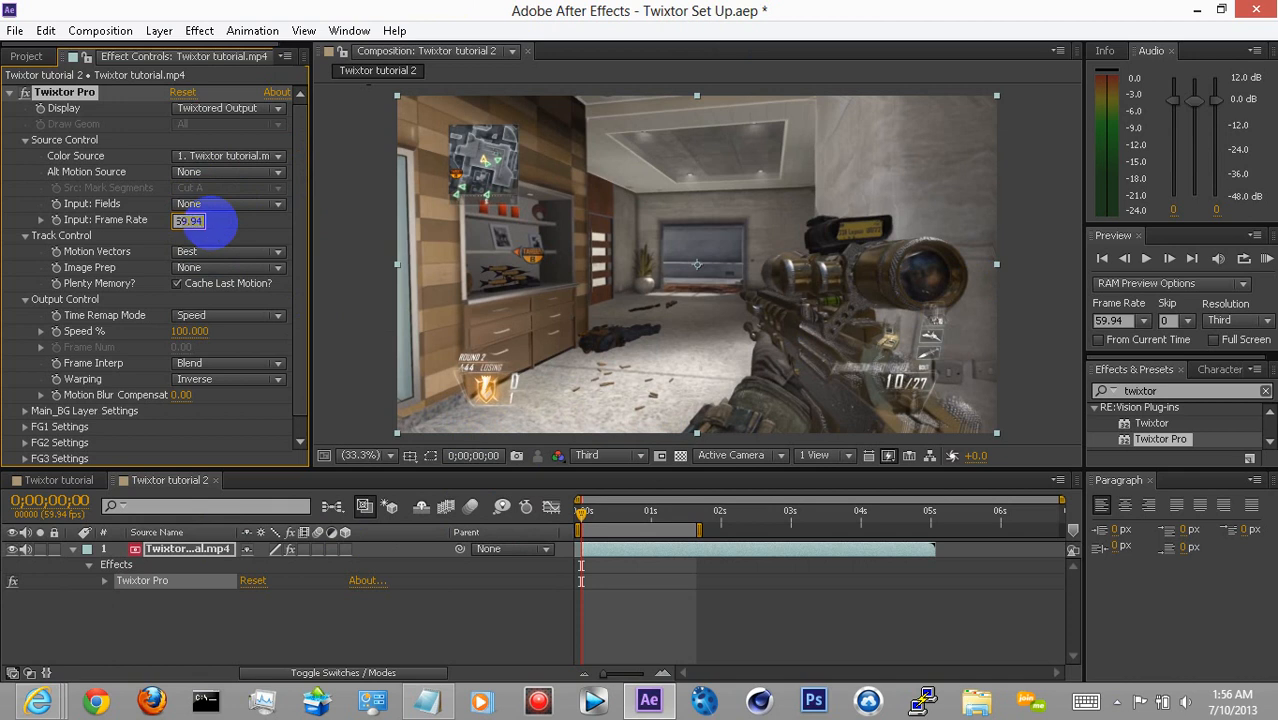
key("Return")
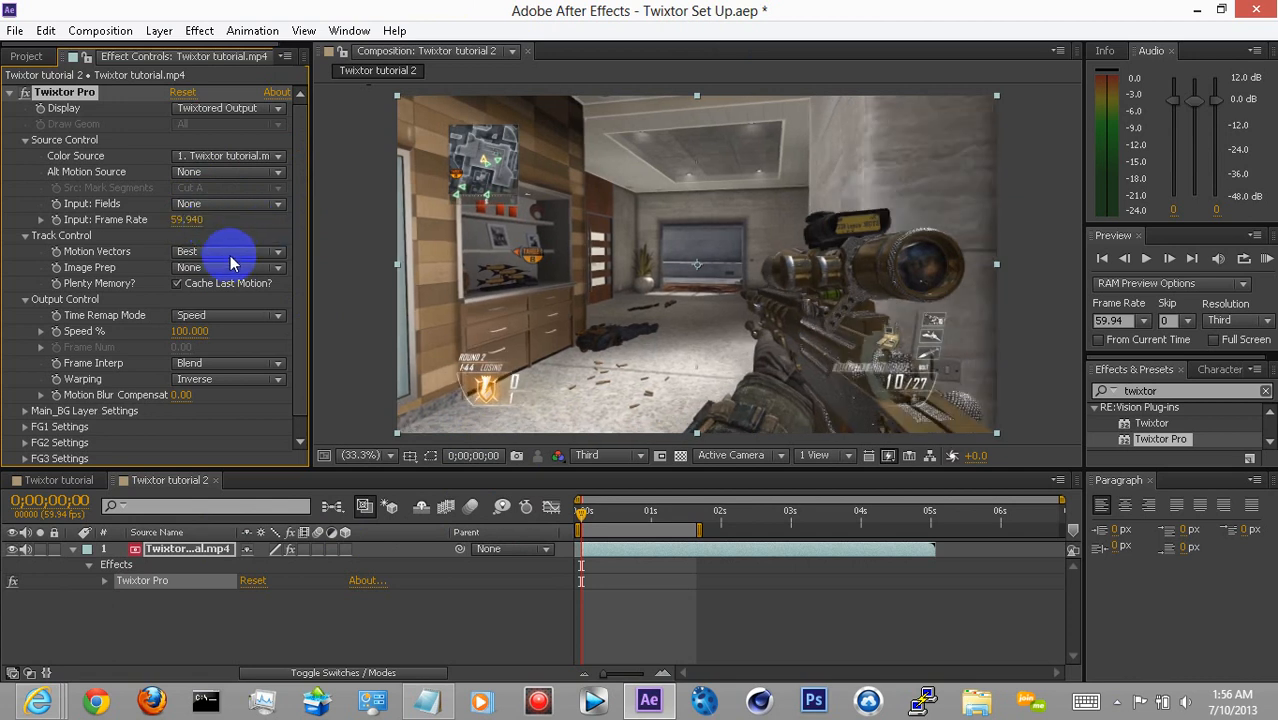
left_click(230, 264)
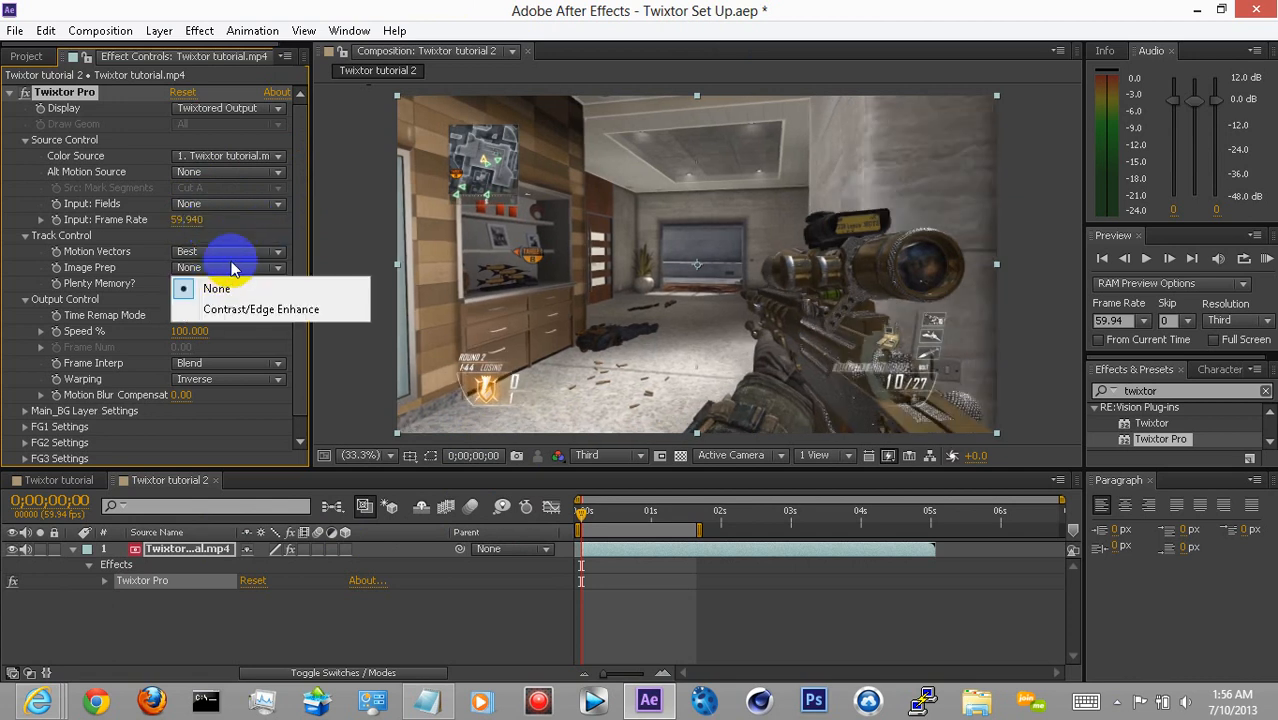
left_click(262, 312)
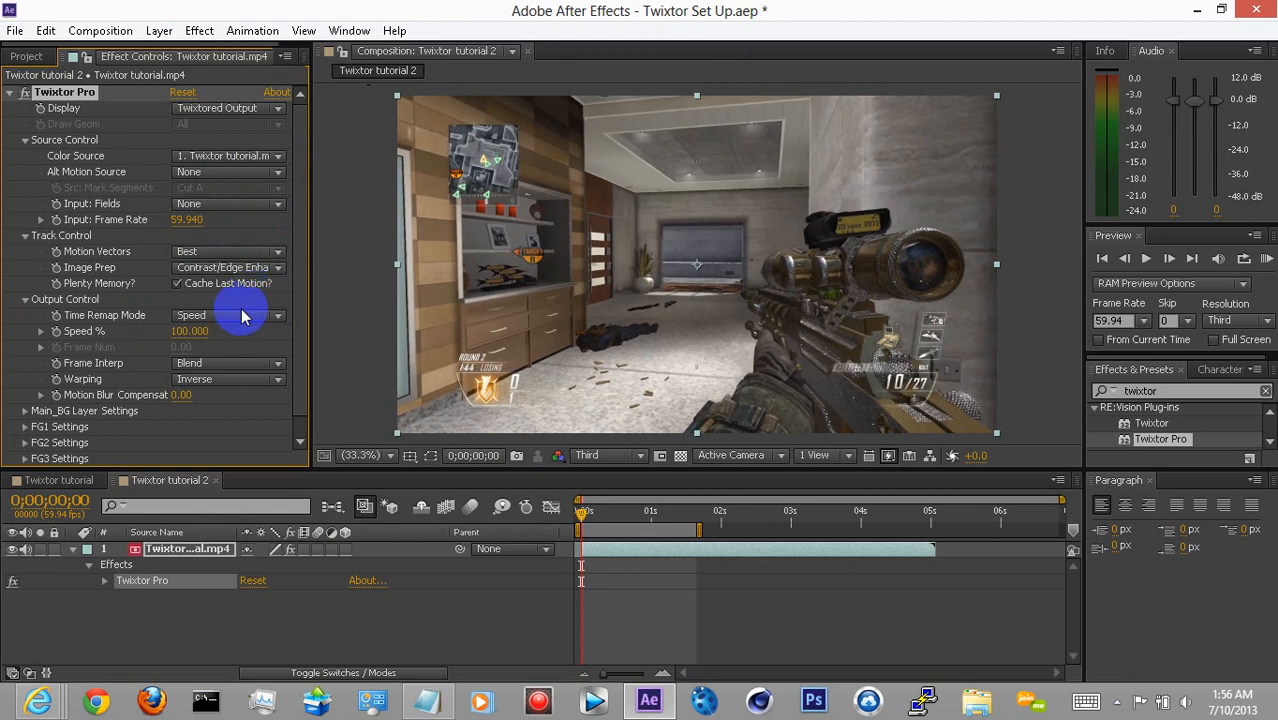
- Set Twixtor Pro's Frame Interp to Motion Weighted Blend and Warping to Inverse w/ Smart Blend
left_click(242, 363)
left_click(243, 424)
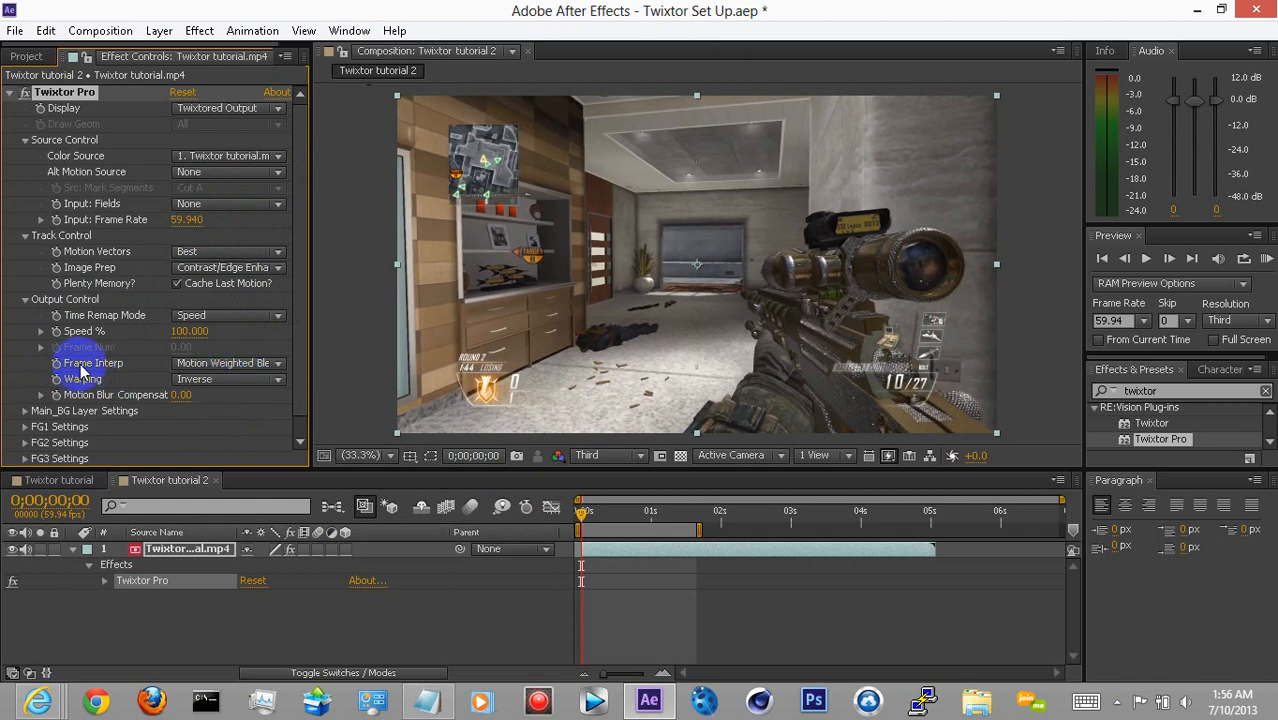
left_click(215, 378)
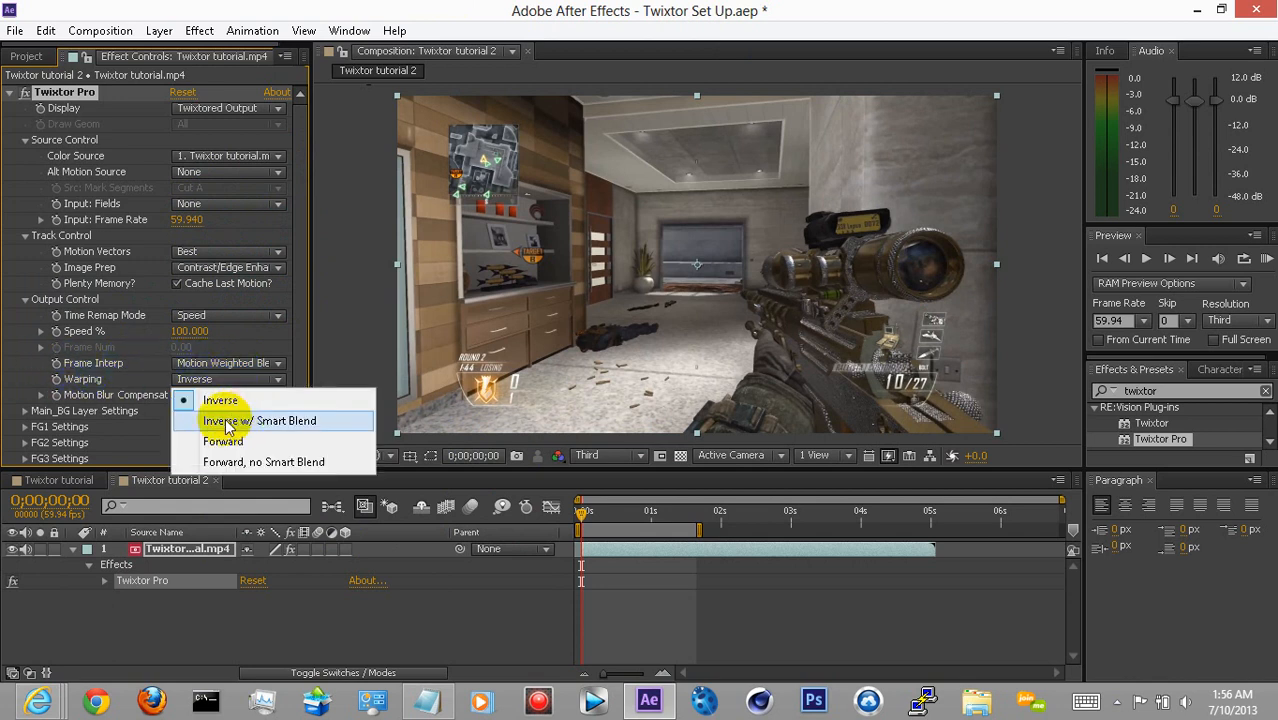
left_click(228, 422)
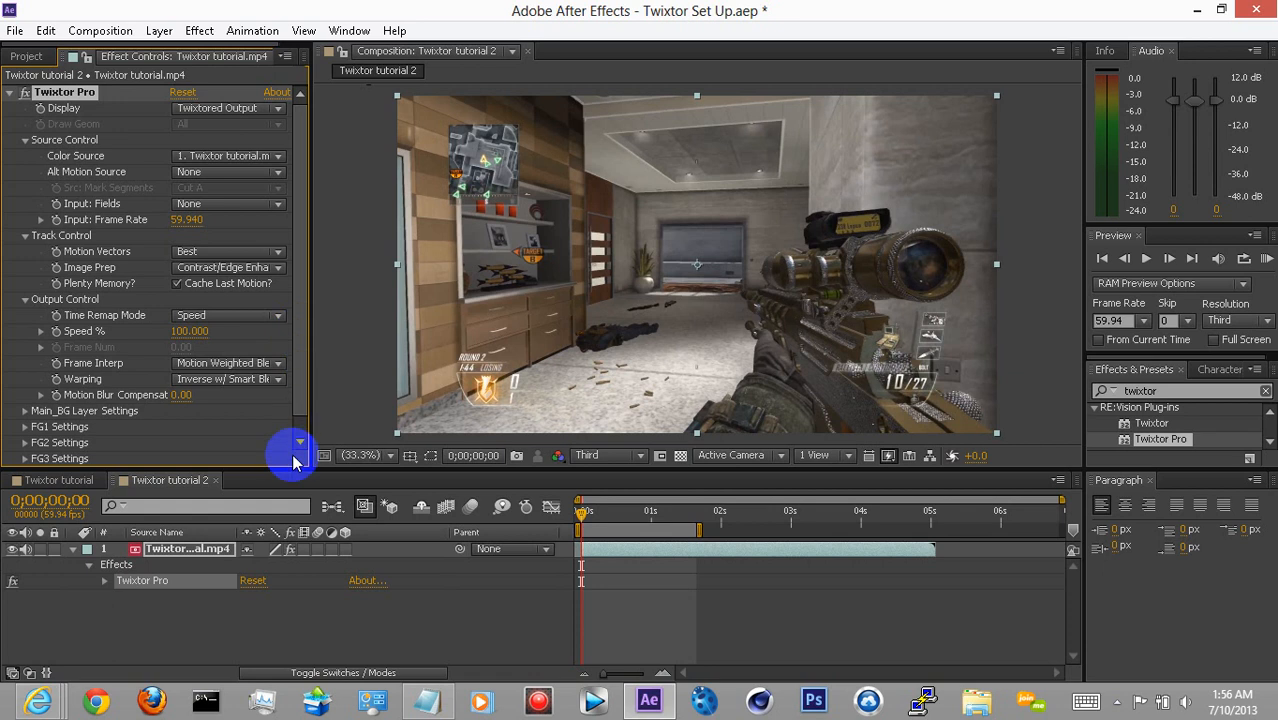
- Set the Main_BG Sensitivity to 60 and collapse the Main_BG Layer Settings
scroll(293, 456, "down", 1)
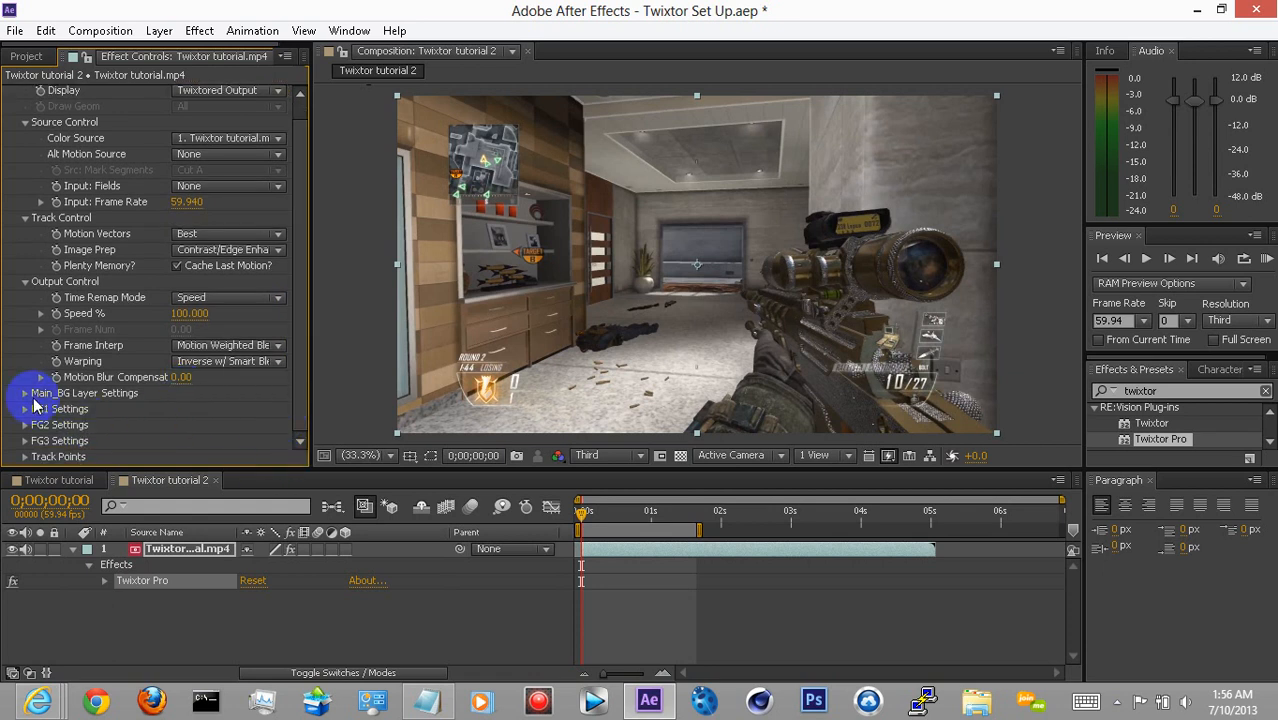
left_click(24, 394)
left_click(190, 410)
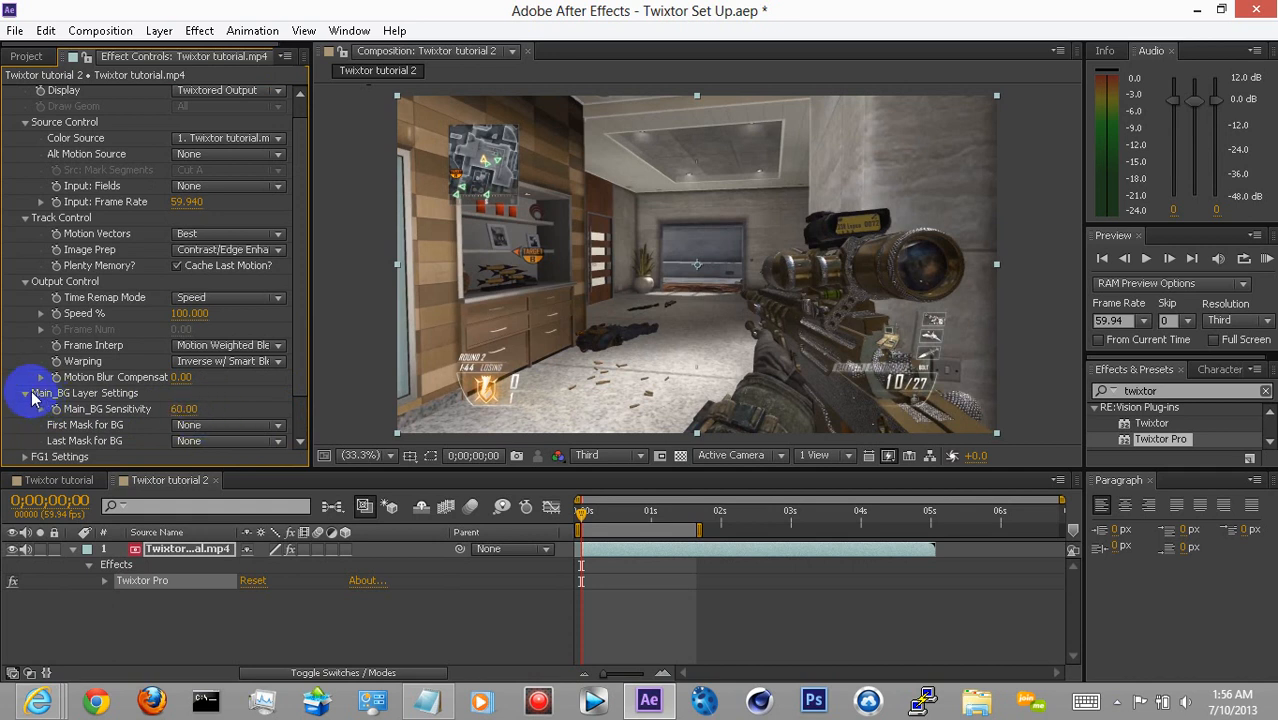
left_click(27, 394)
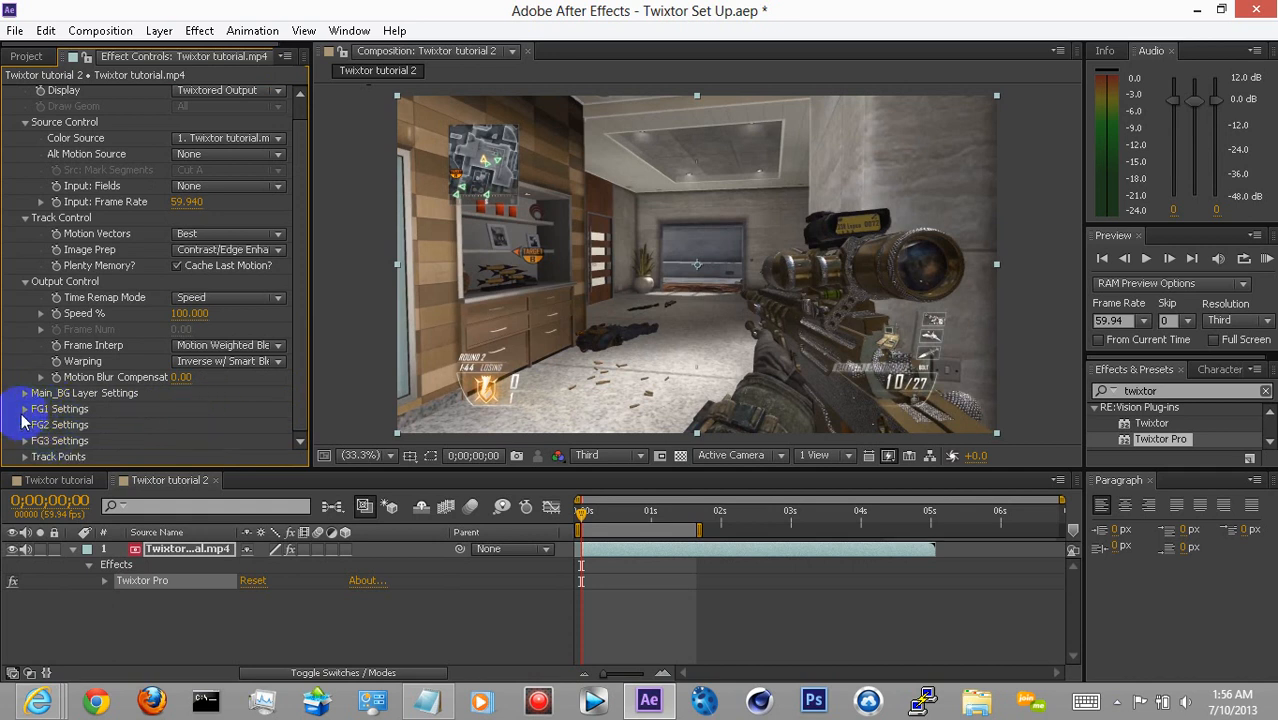
- In the FG1 Settings, set the matte channel to Alpha and the Motion Sensitivity to 60
left_click(25, 410)
scroll(242, 432, "down", 2)
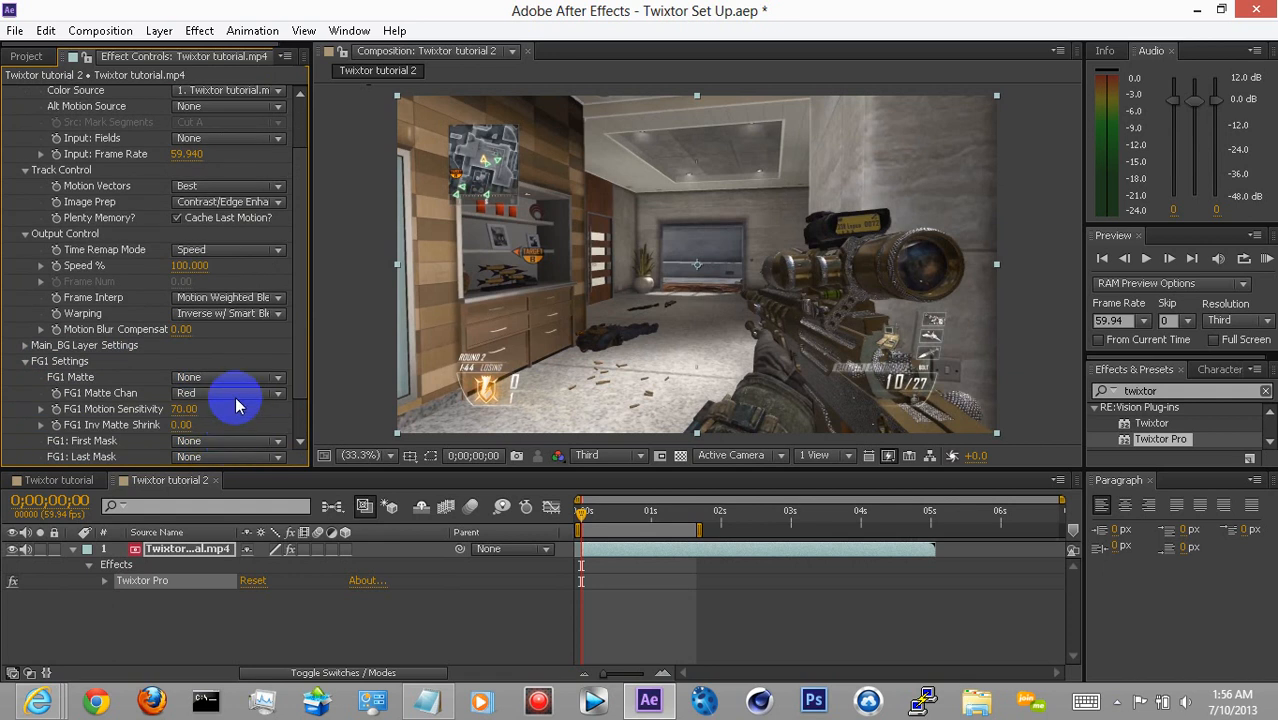
left_click(237, 402)
left_click(214, 474)
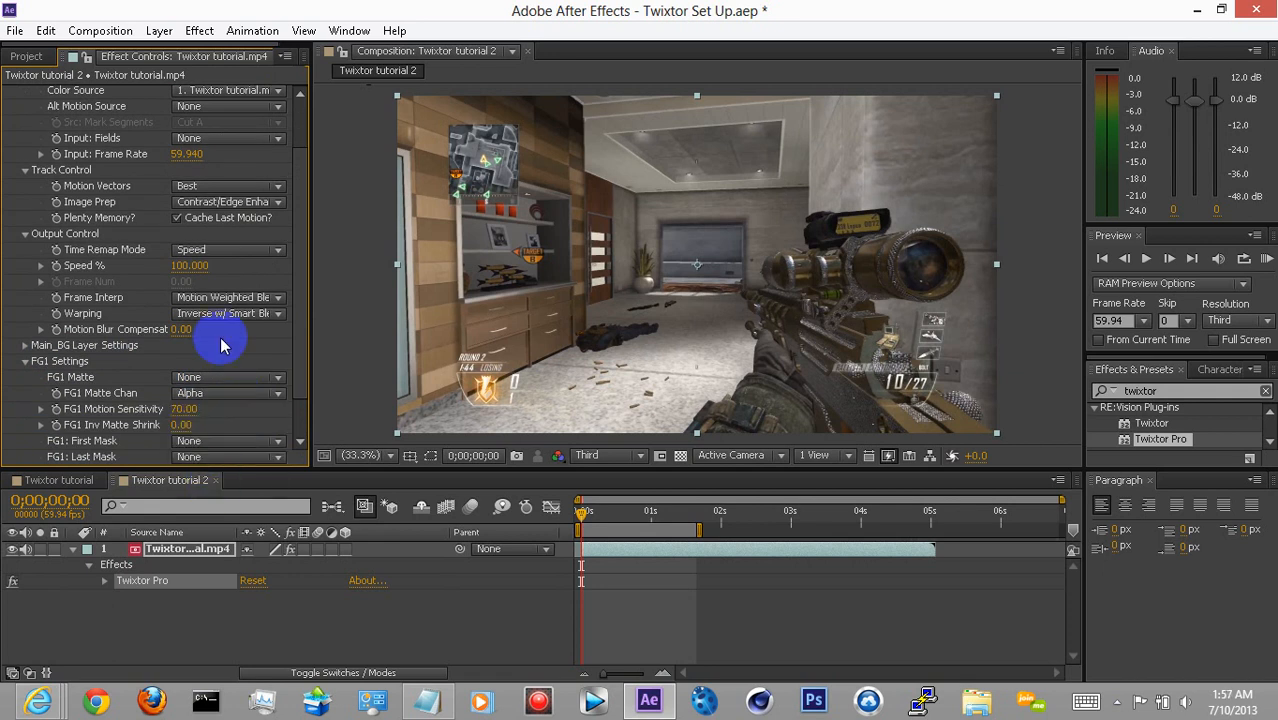
left_click(183, 411)
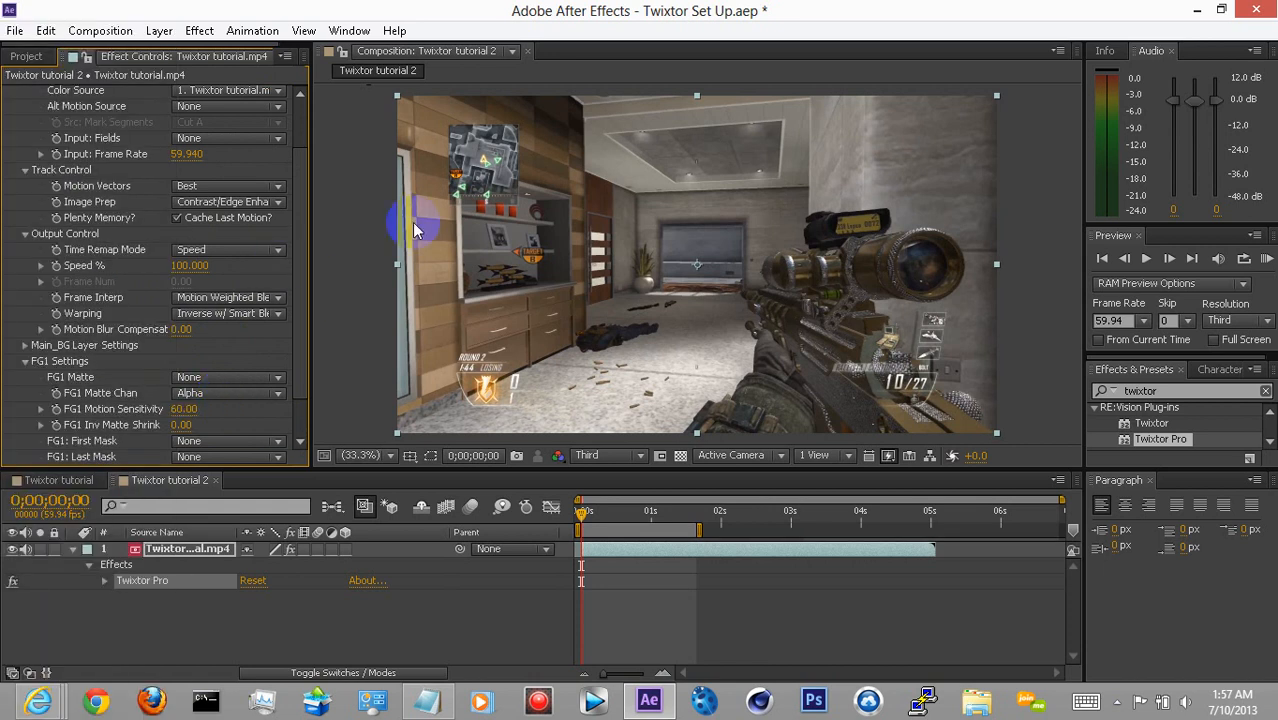
left_click(25, 362)
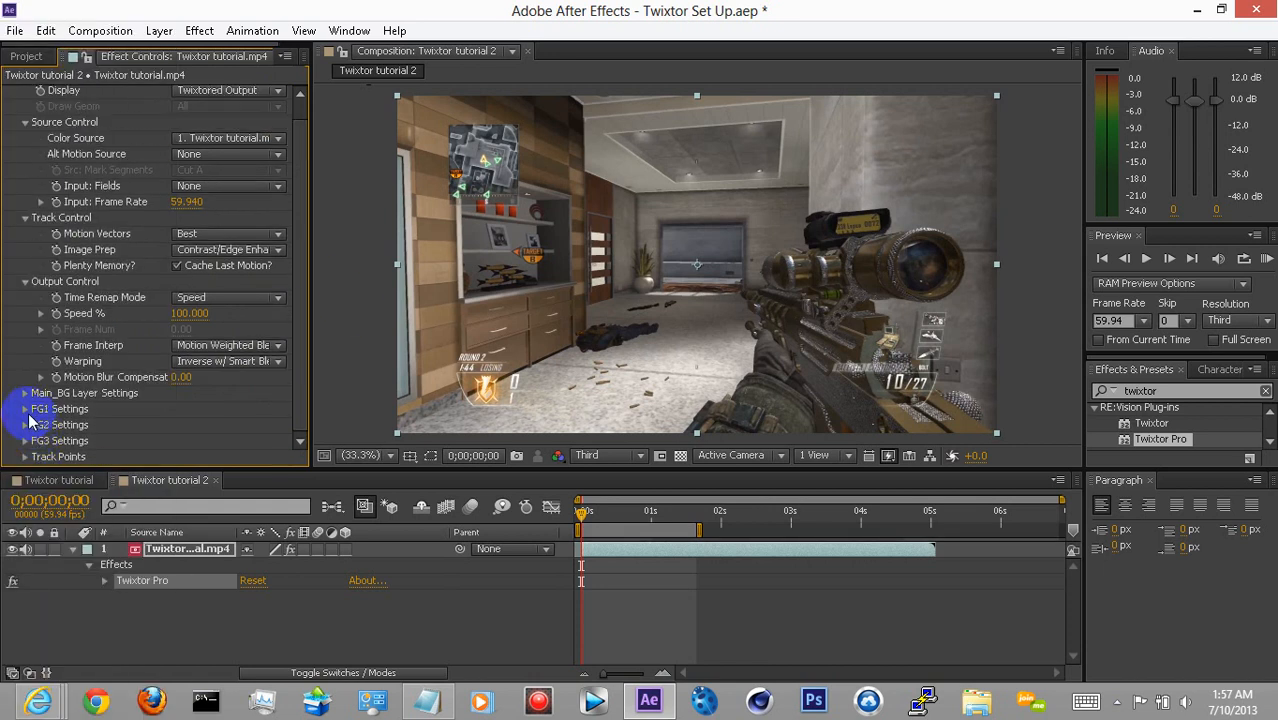
- Set the FG2 Motion Sensitivity to 60 and collapse the FG2 Settings
left_click(26, 426)
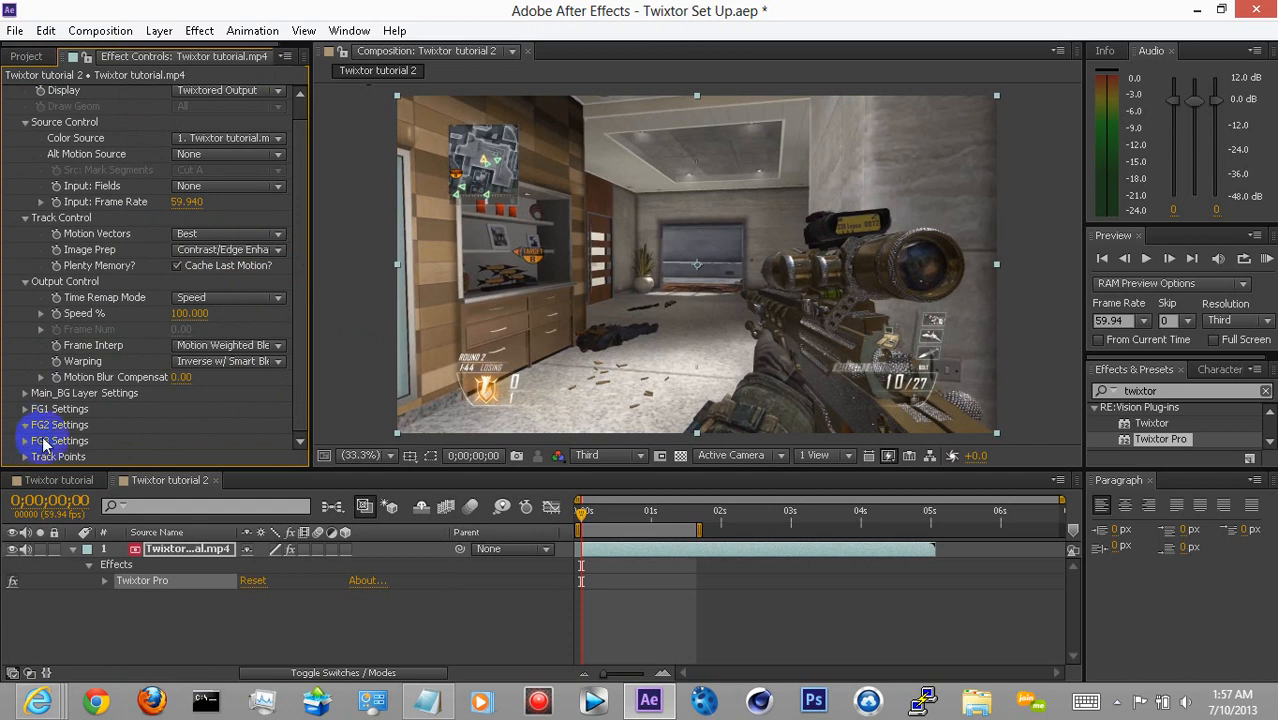
left_click(186, 410)
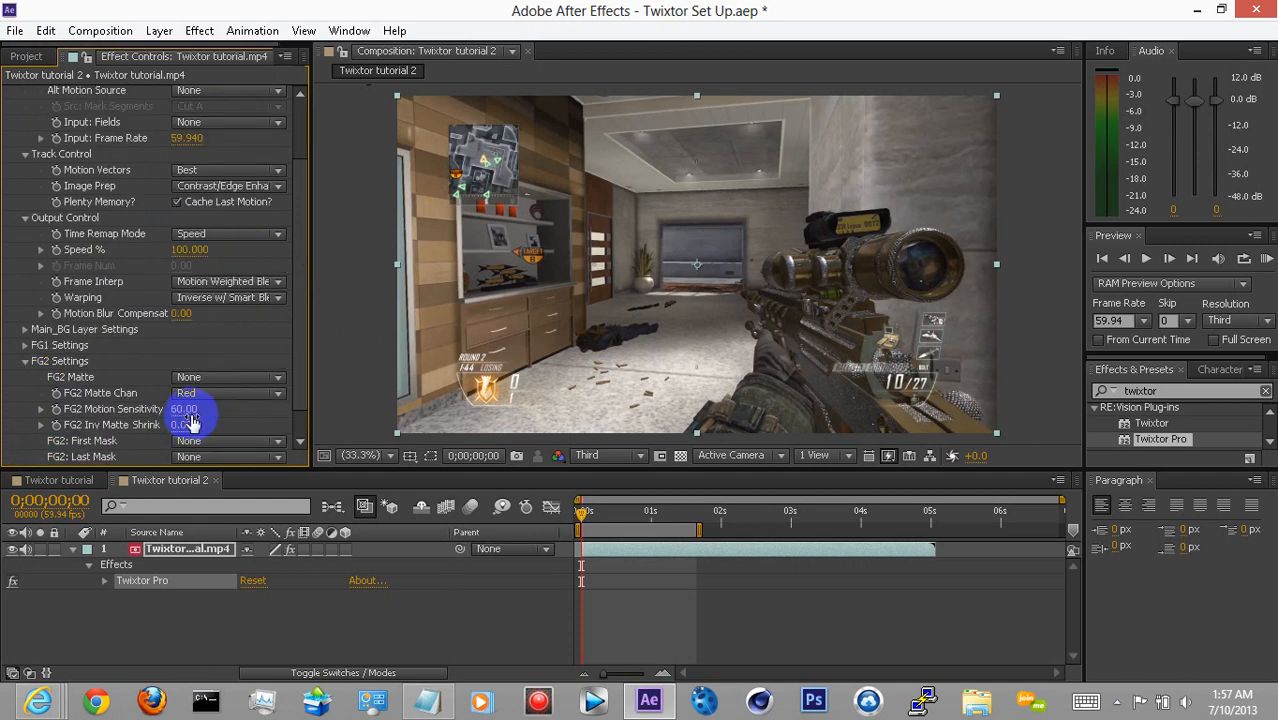
left_click(25, 361)
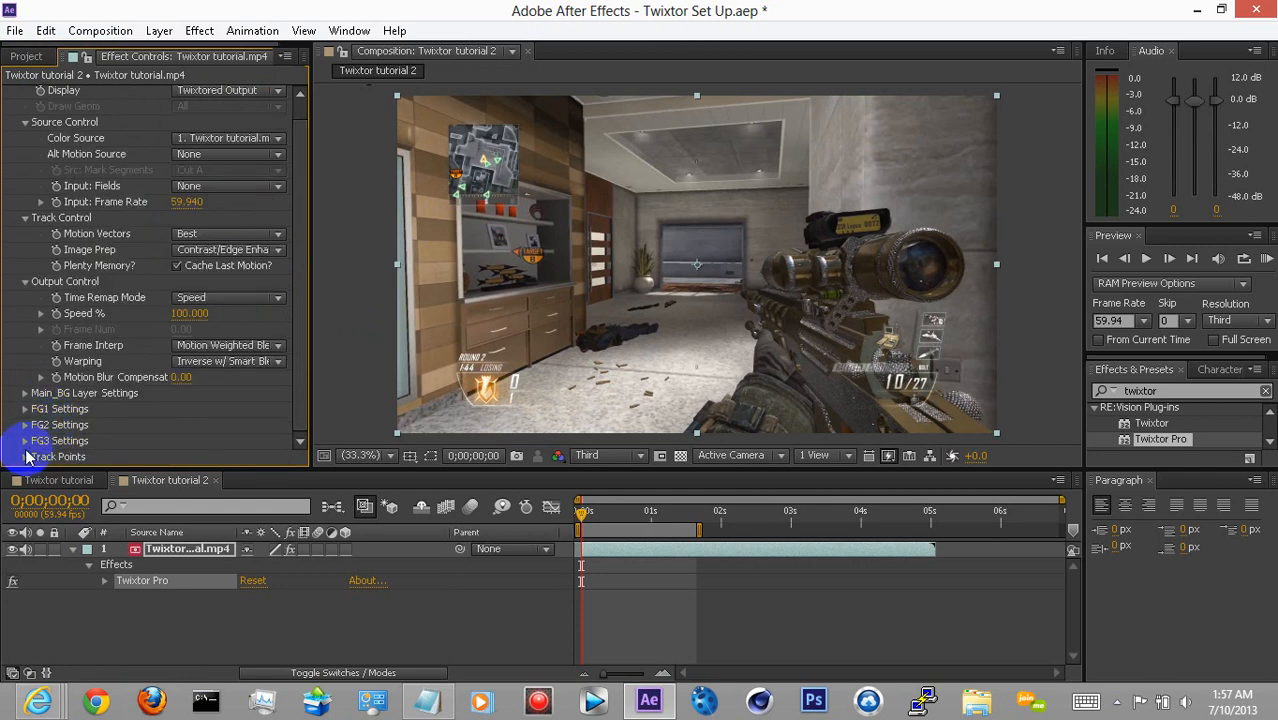
- Set the FG3 Motion Sensitivity to 60 and collapse the FG3 Settings
left_click(25, 441)
scroll(177, 428, "down", 2)
left_click(184, 409)
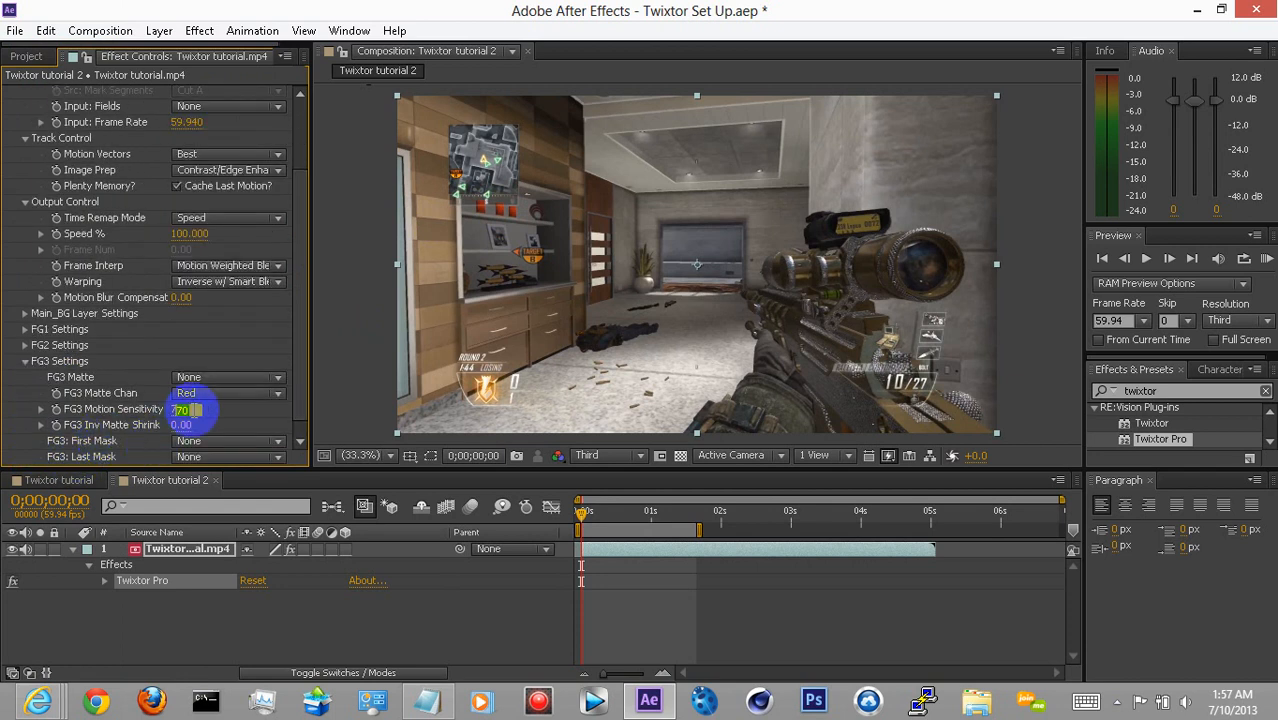
type("60")
key("Return")
left_click(25, 361)
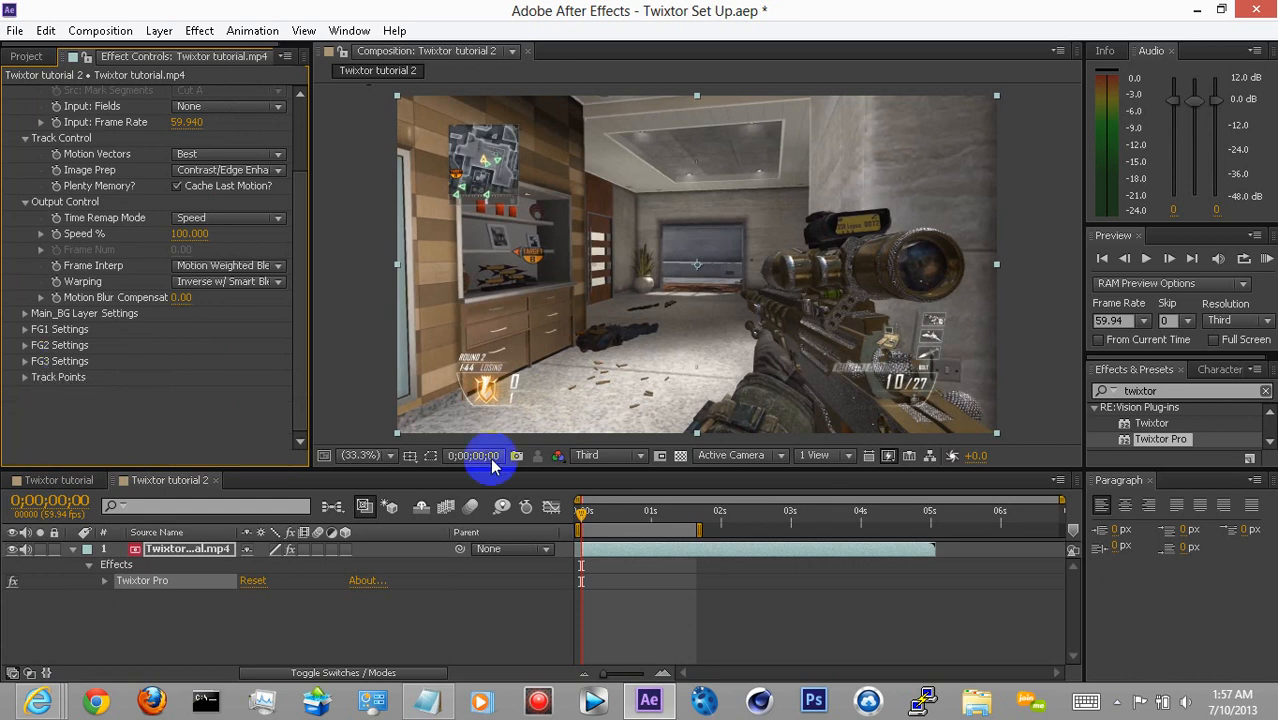
- Start Speed % keyframing at 100 on frame 0 of the gameplay clip and reveal the layer's keyframes in the timeline
left_click(668, 484)
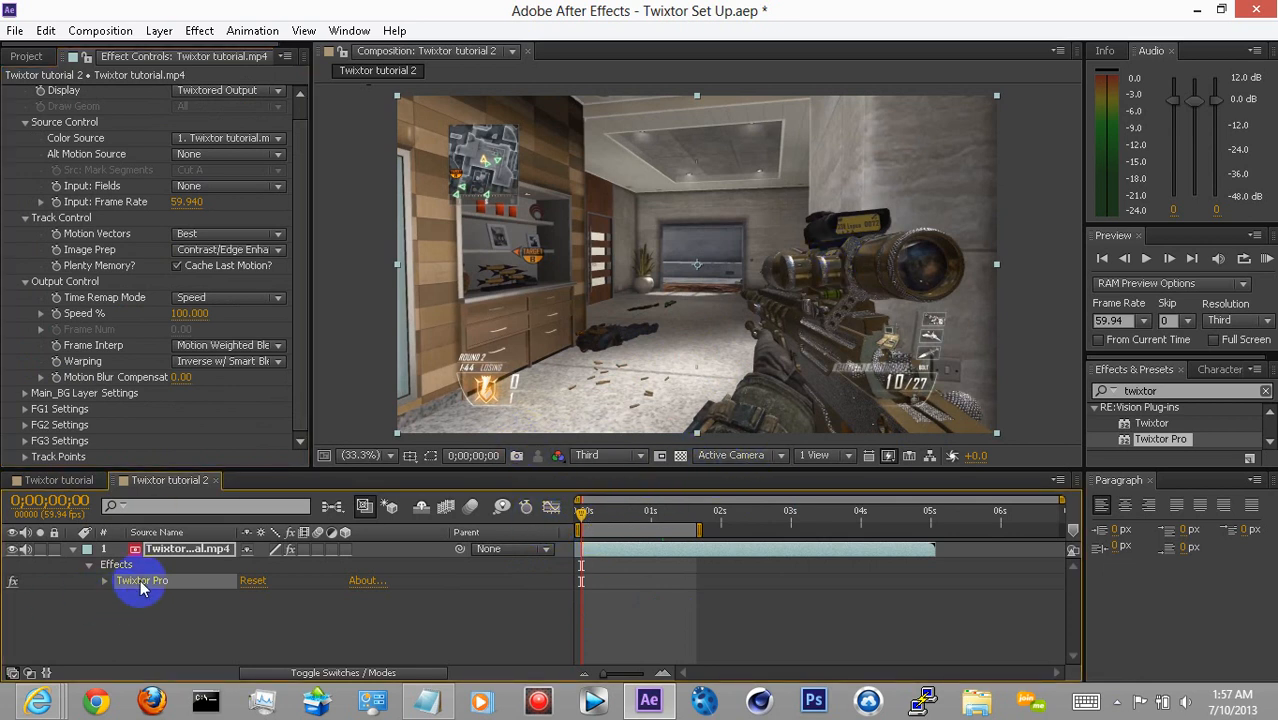
left_click(76, 560)
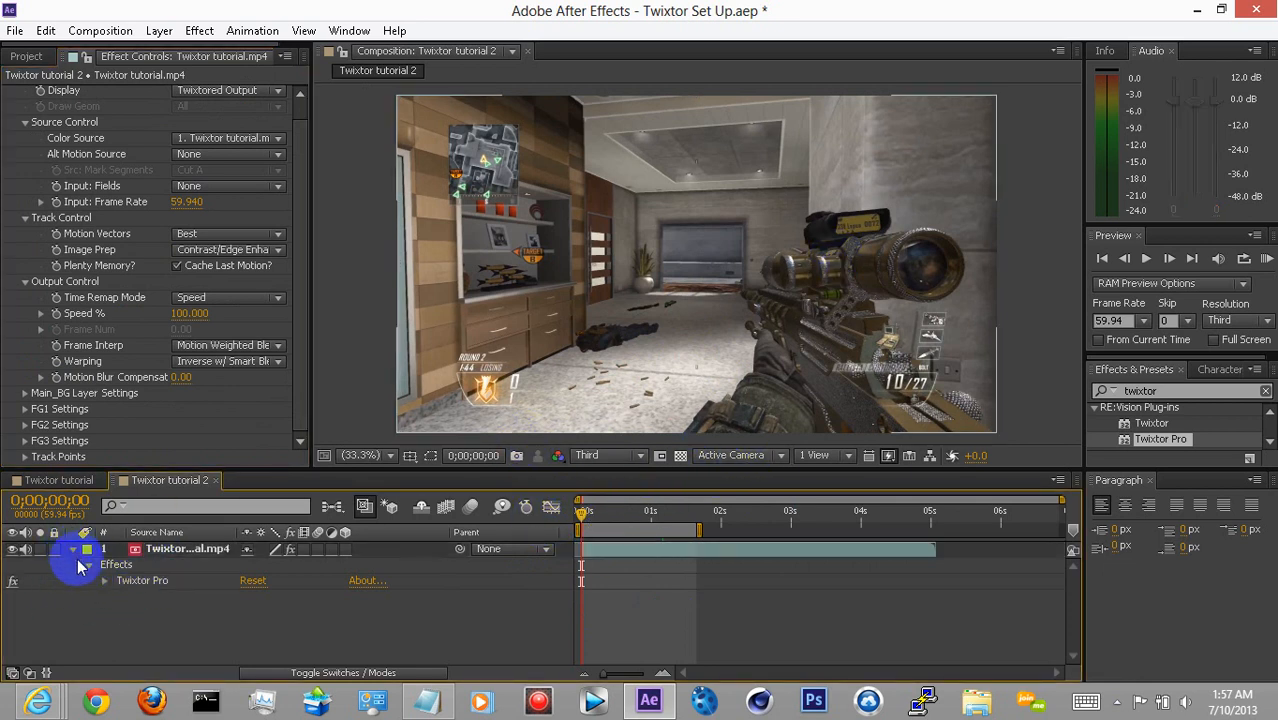
left_click(72, 549)
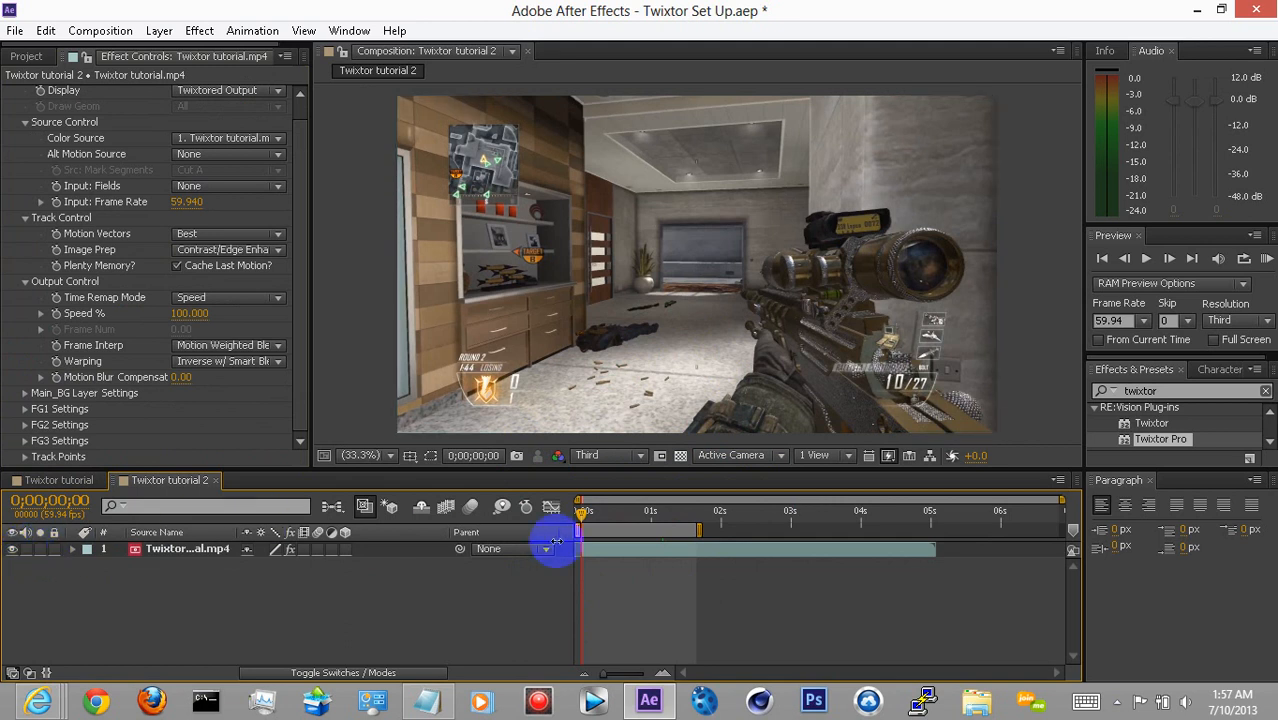
left_click(612, 549)
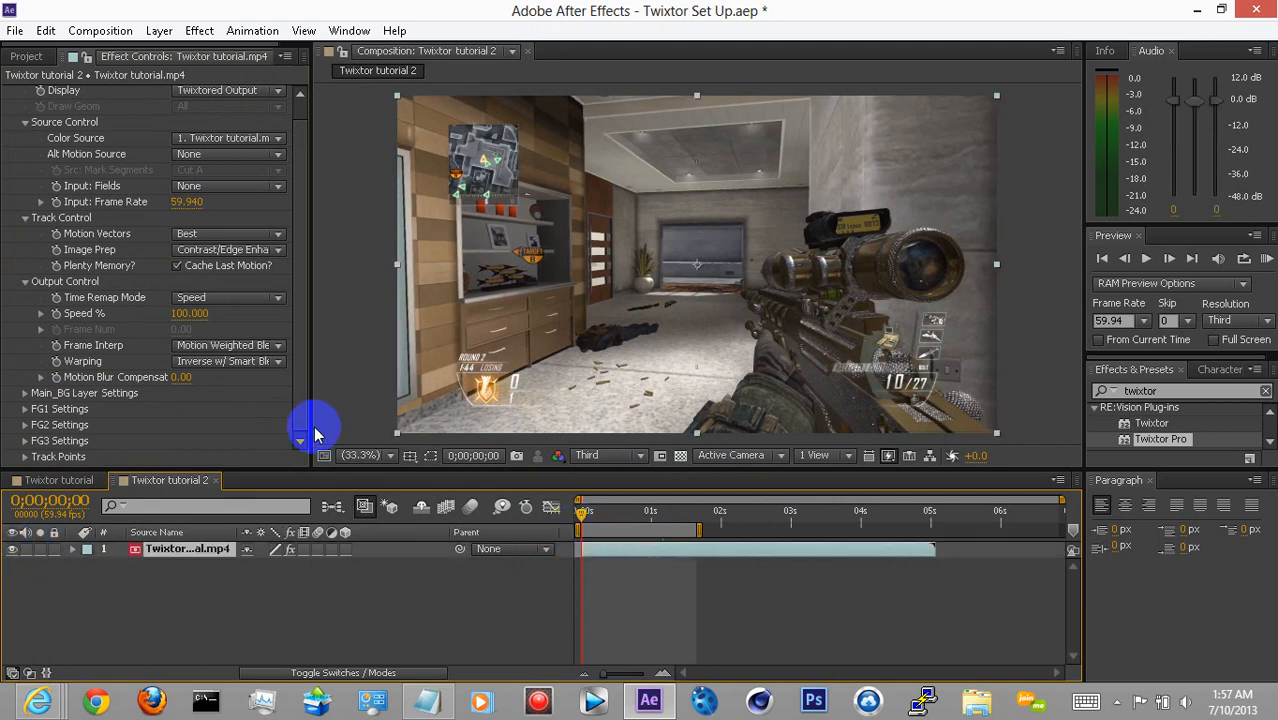
left_click(56, 313)
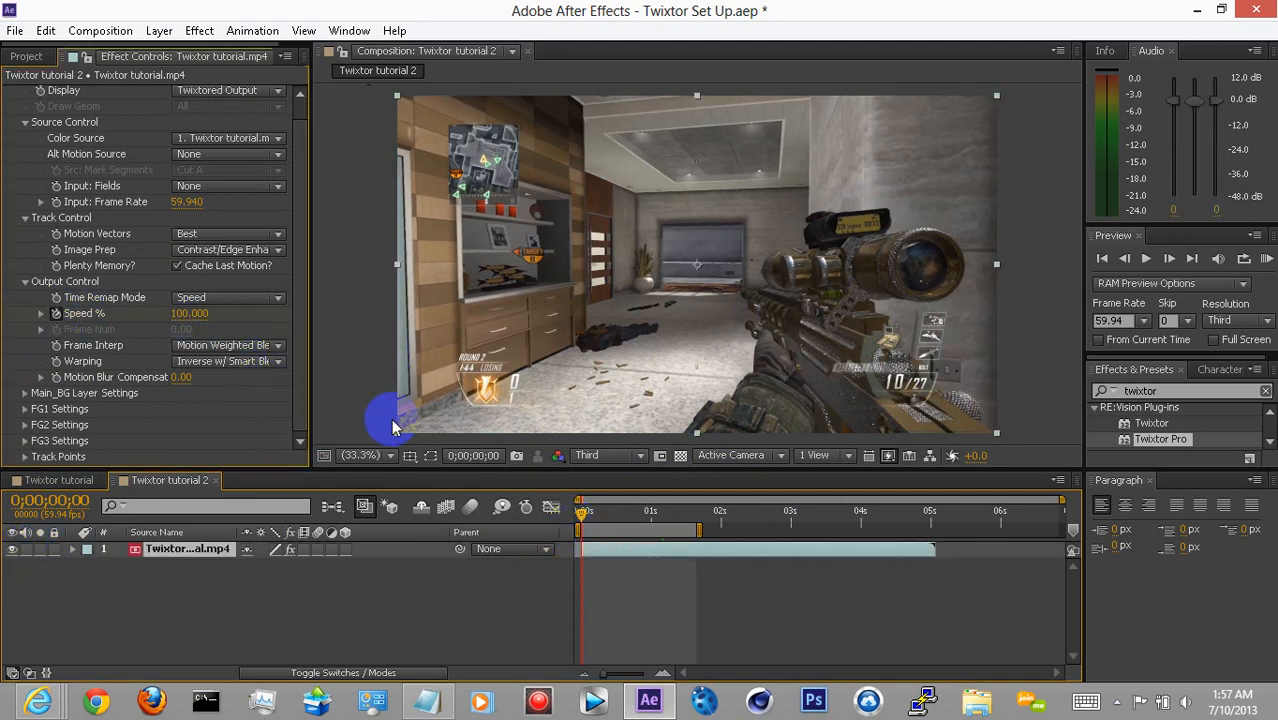
key("u")
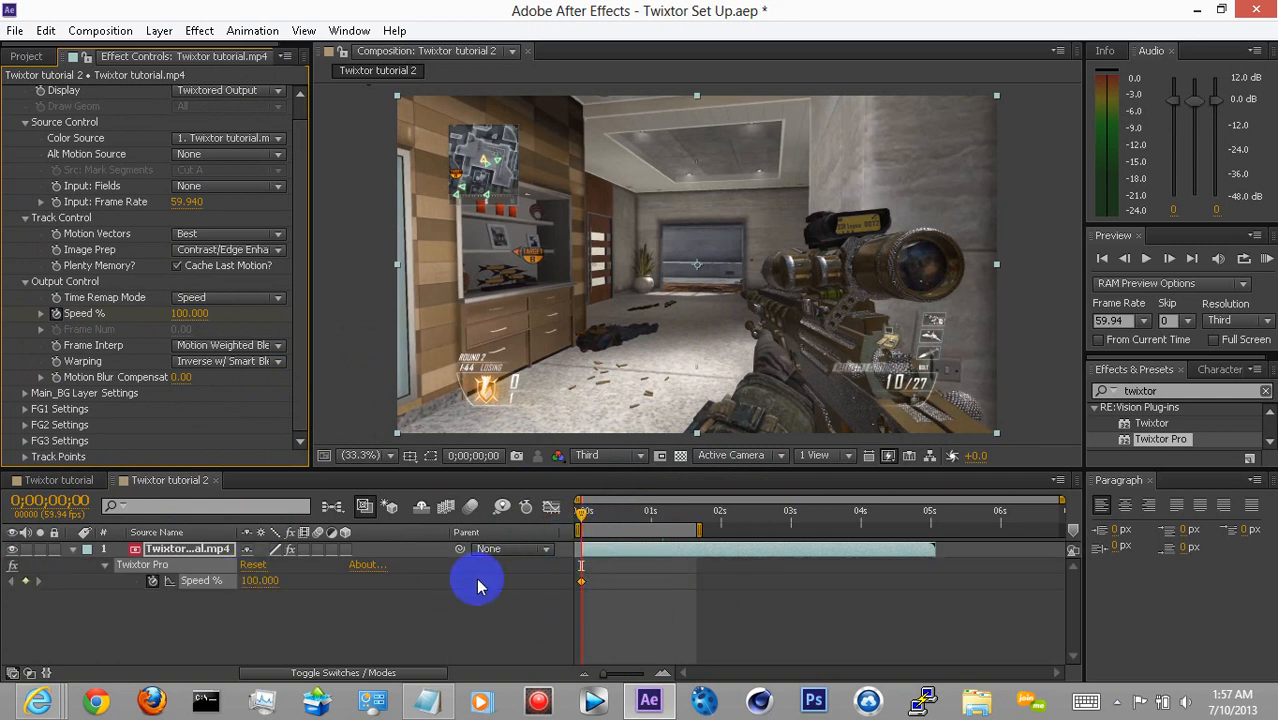
- Read the keyframe spacing instructions in the Notepad note and return to After Effects
left_click(427, 701)
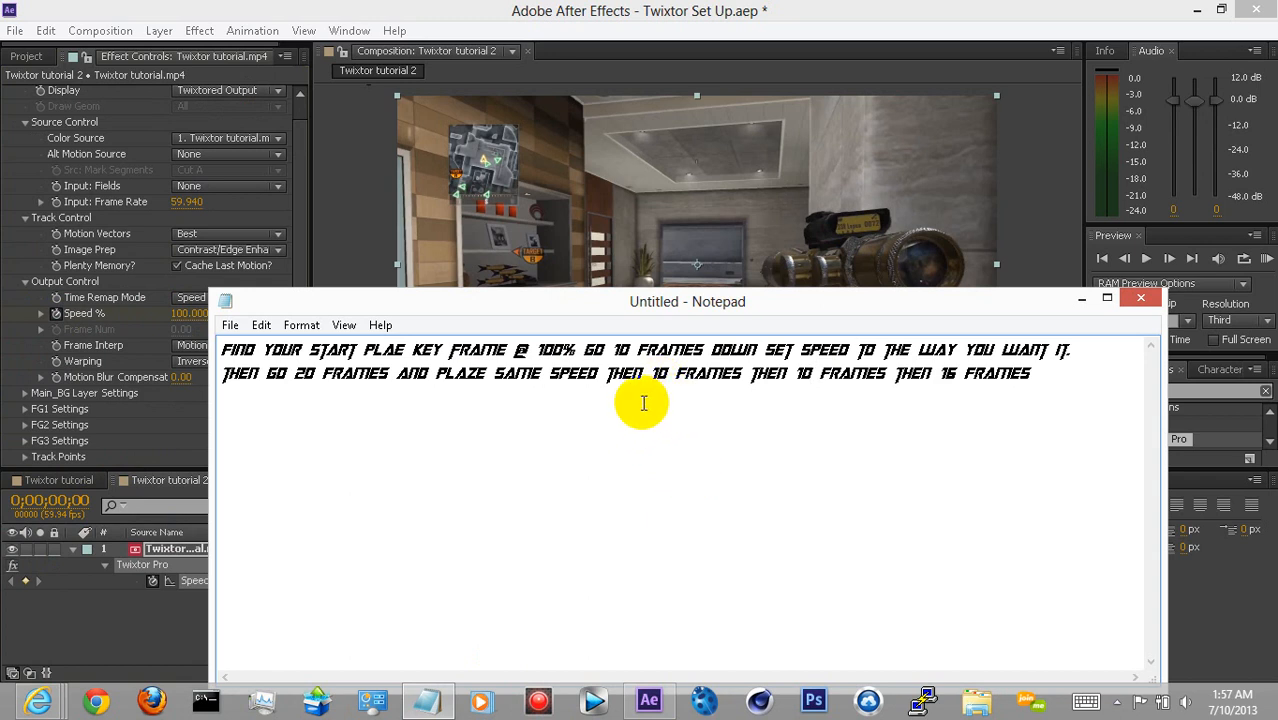
left_click_drag(652, 374, 711, 376)
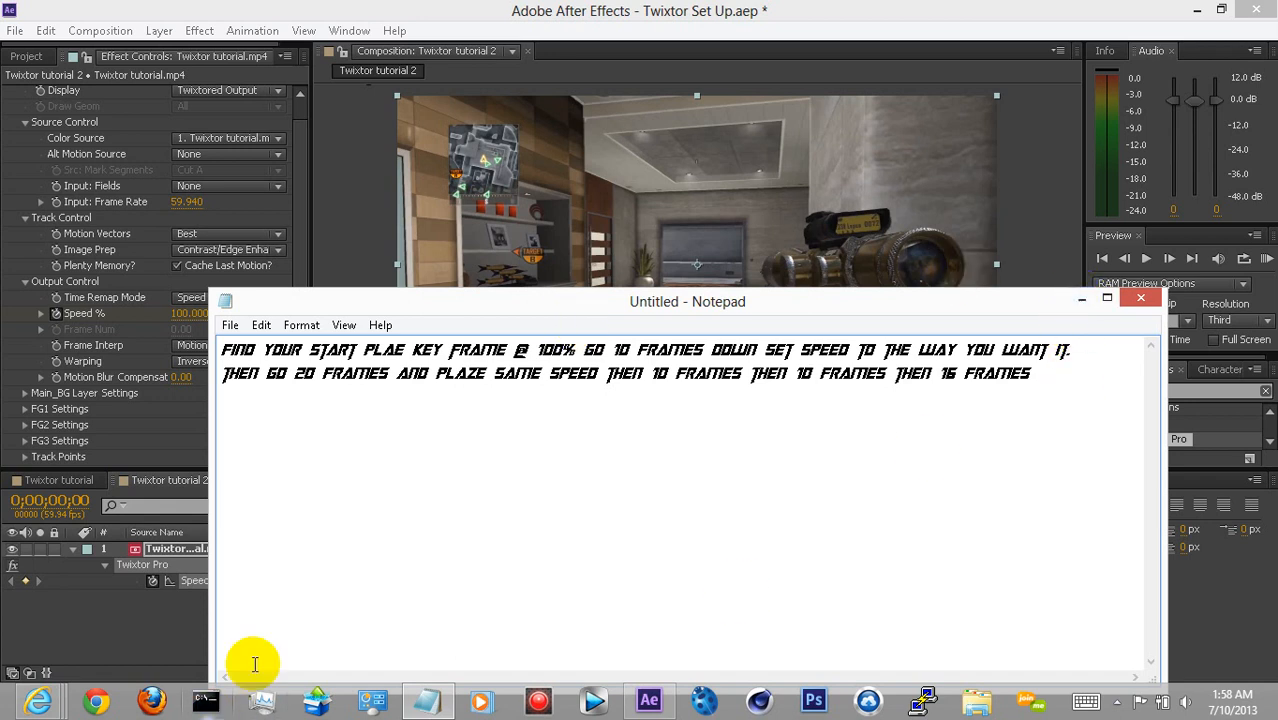
mouse_move(2, 717)
left_click(1081, 298)
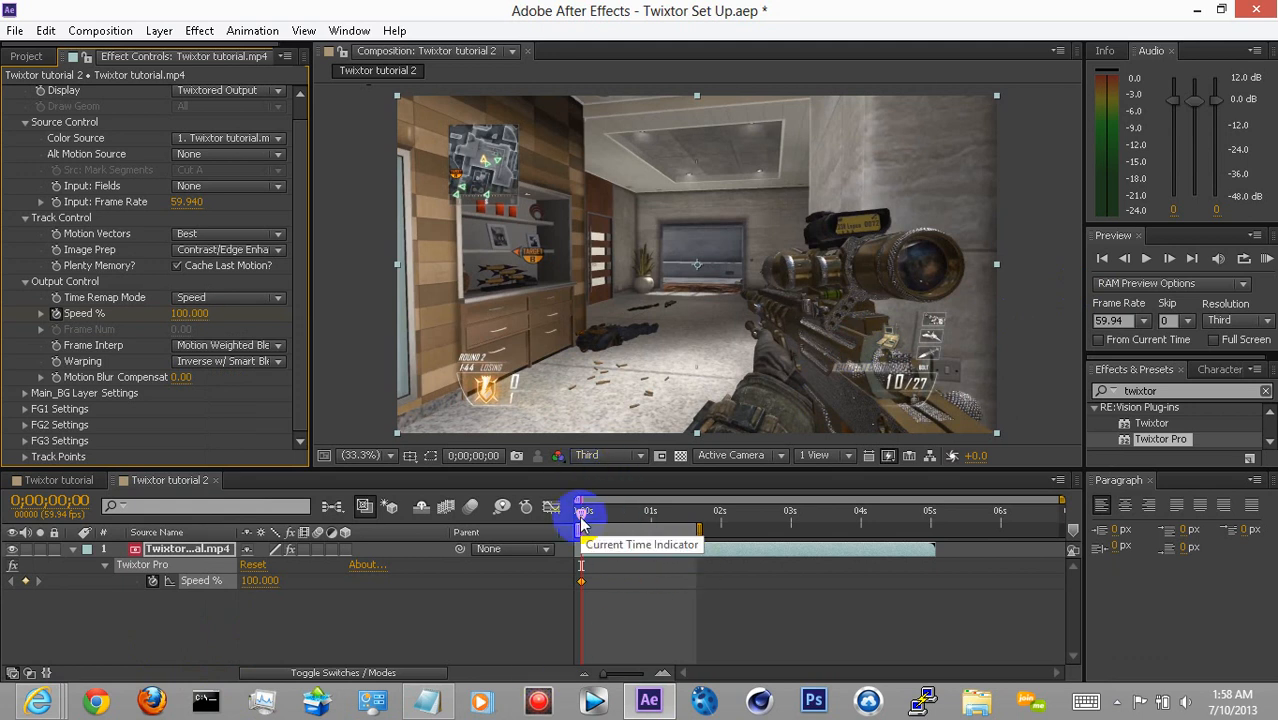
- Following the Notepad spacing notes, advance 10 frames to frame 10 and set Twixtor Pro's Speed % to 1
left_click_drag(583, 522, 592, 520)
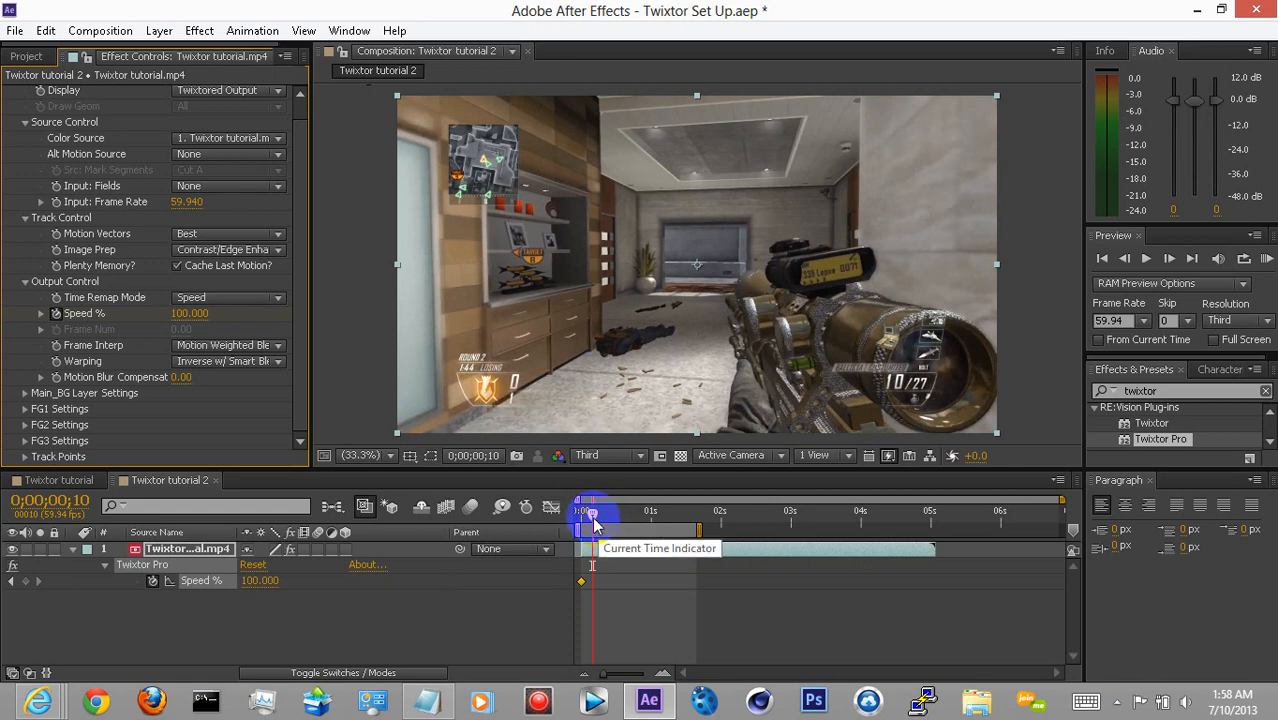
left_click(427, 702)
left_click_drag(711, 376, 737, 383)
left_click_drag(354, 376, 382, 381)
left_click_drag(823, 350, 876, 351)
left_click(1081, 298)
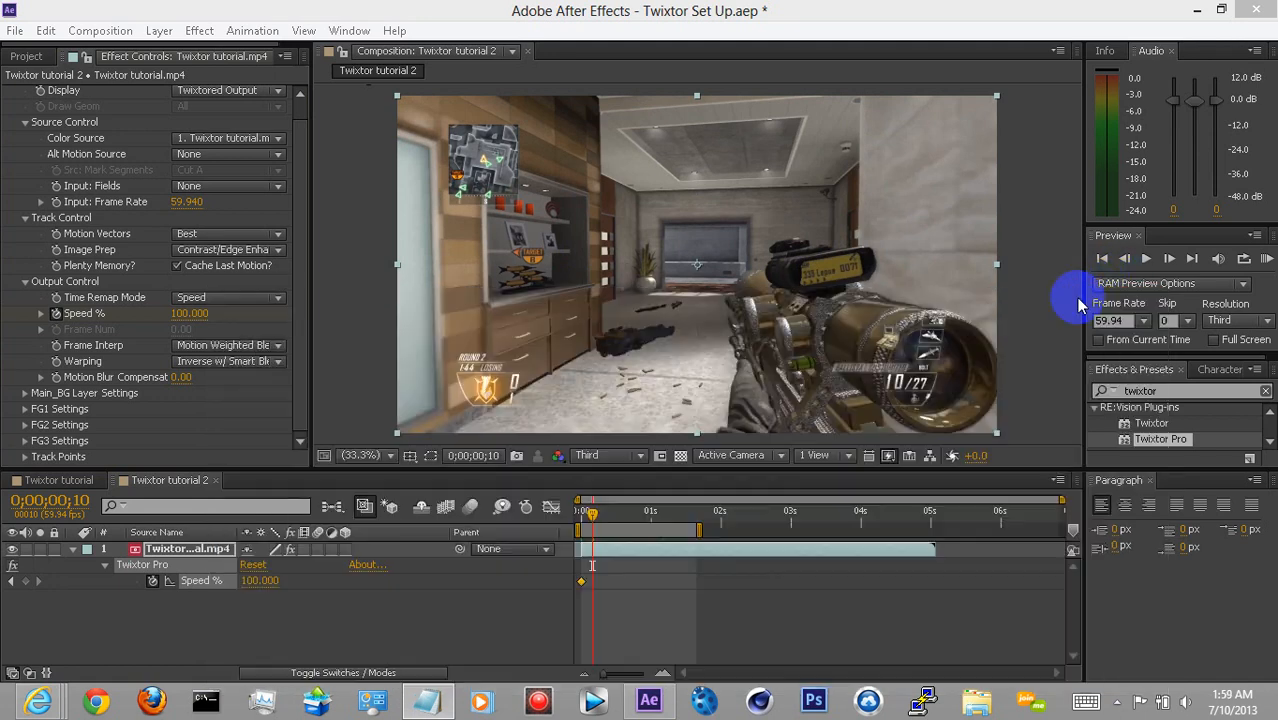
left_click(258, 581)
type("1")
key("Return")
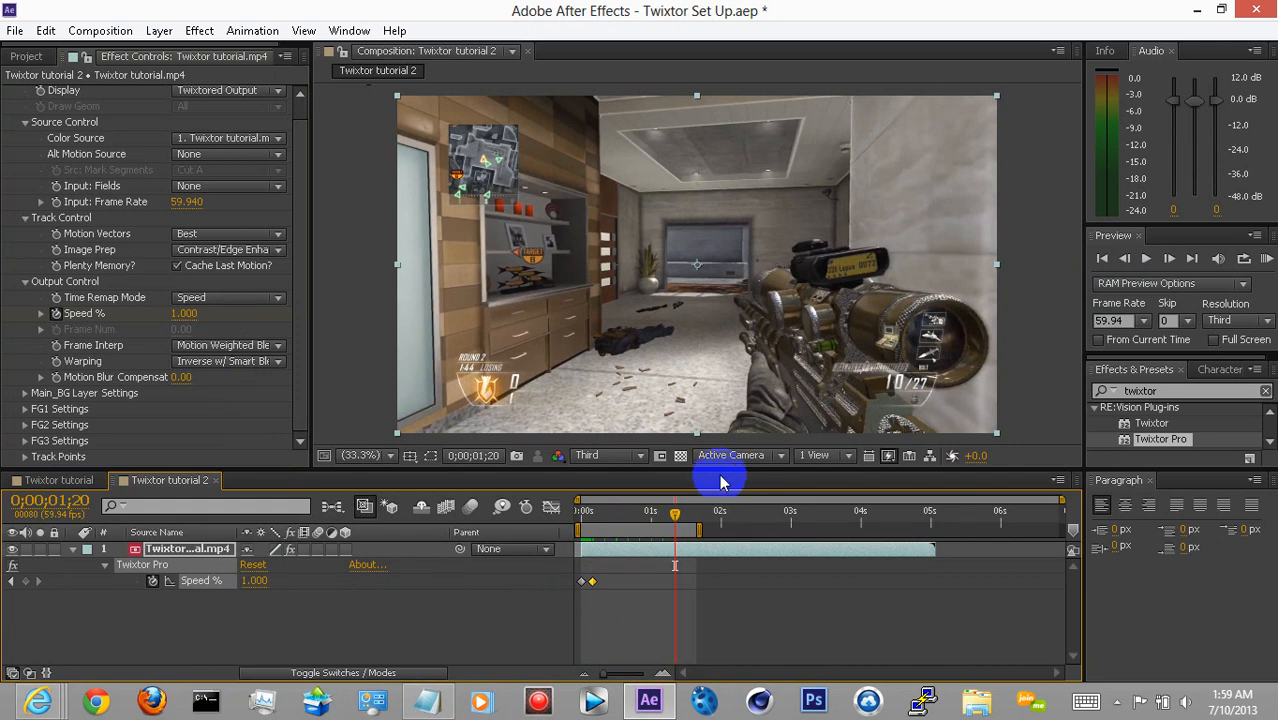
- Try a Speed % keyframe of 100 at frame 44 and inspect the footage just before it
left_click_drag(676, 514, 726, 512)
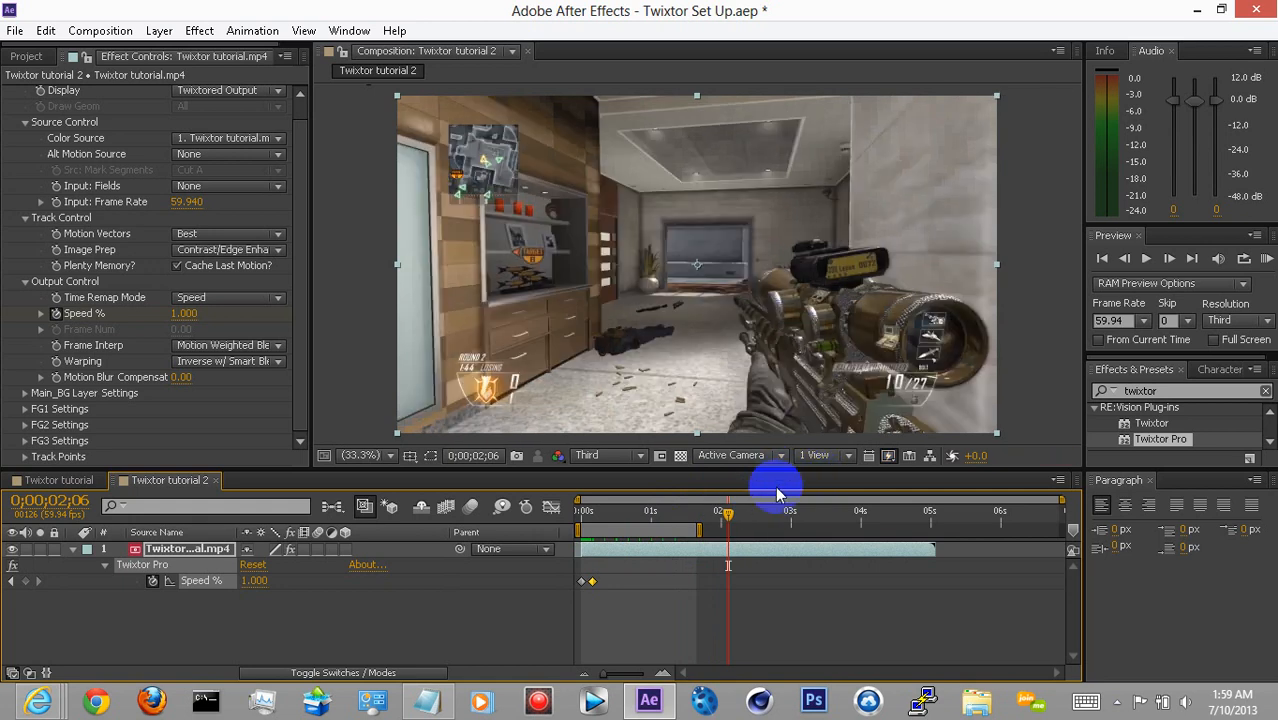
left_click_drag(728, 514, 632, 575)
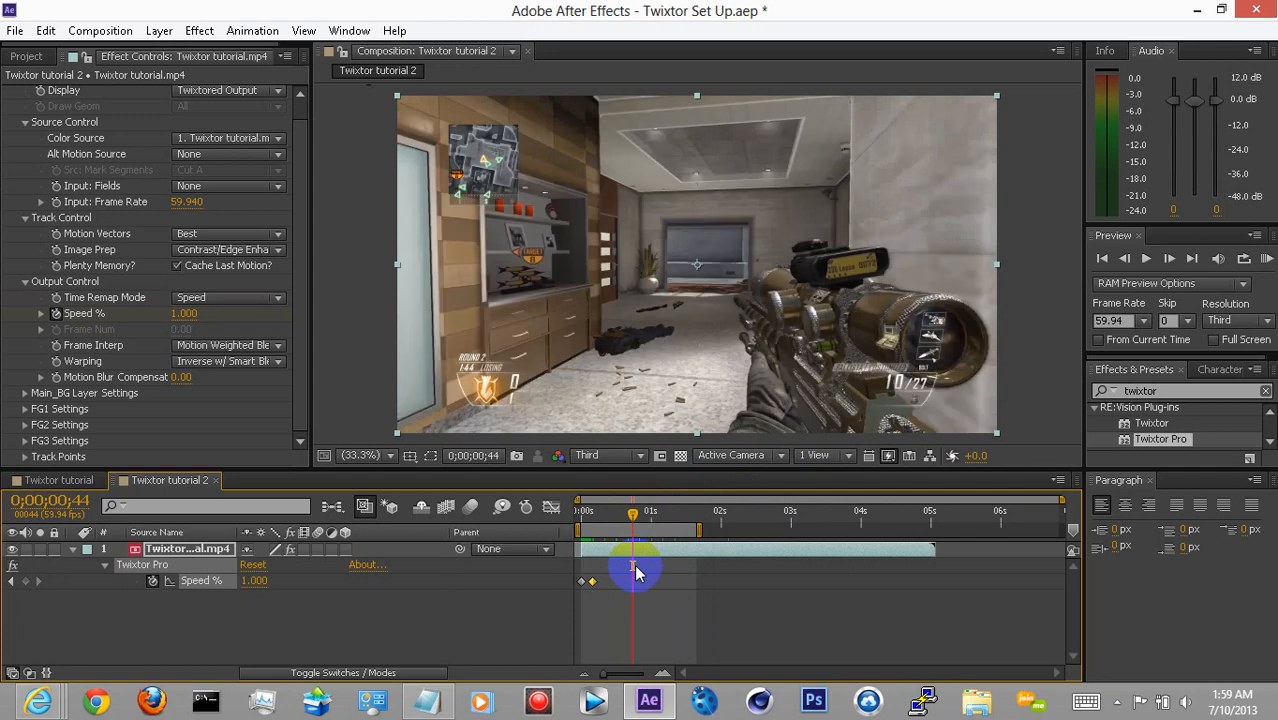
left_click(256, 581)
type("100")
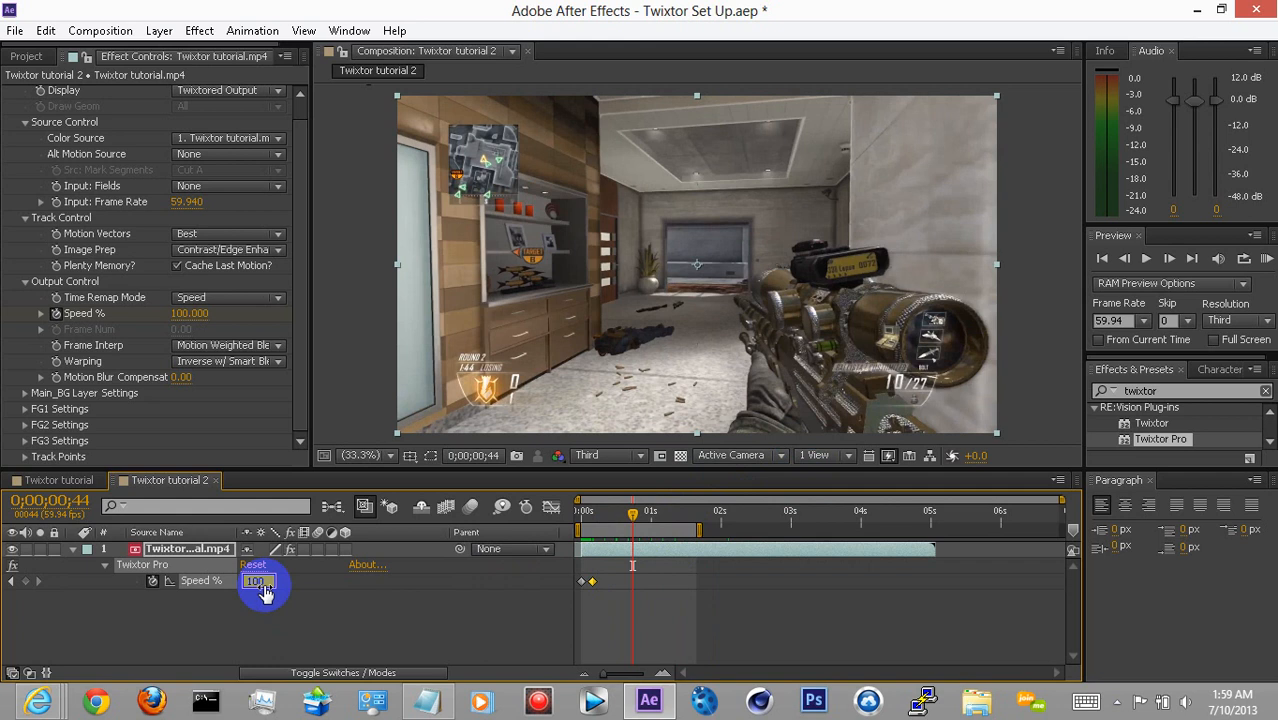
key("Return")
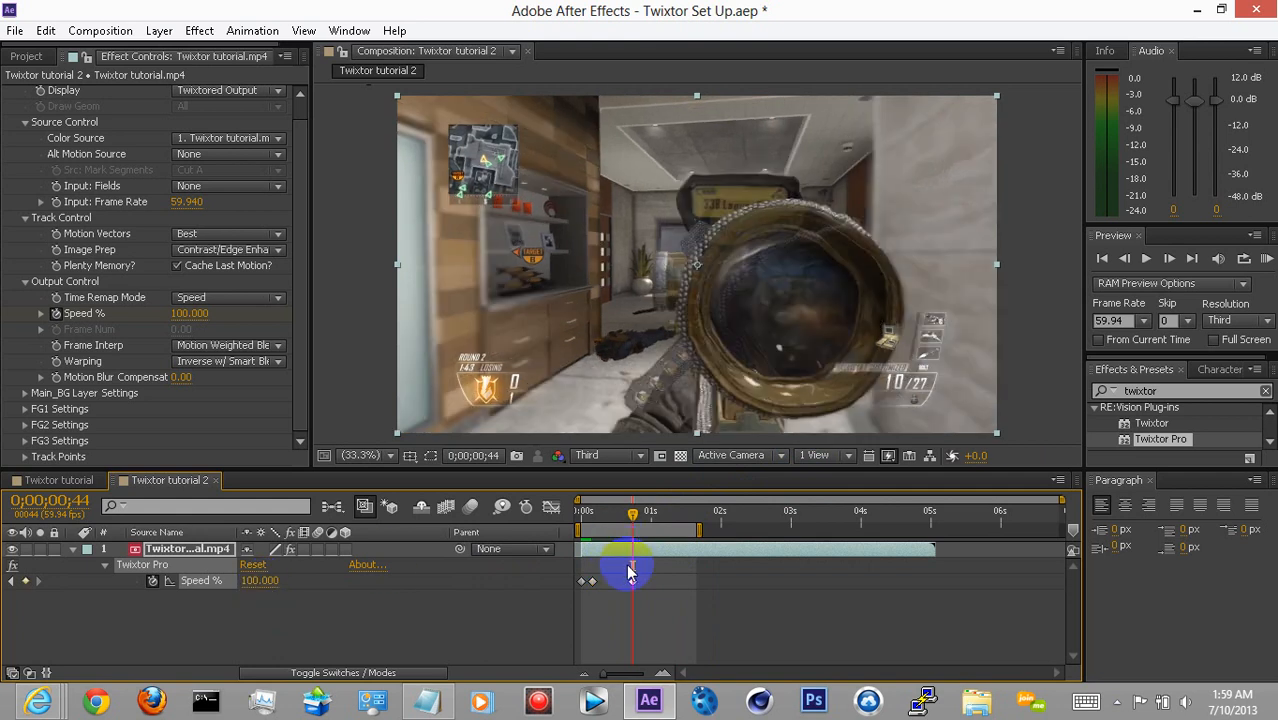
left_click_drag(636, 521, 625, 527)
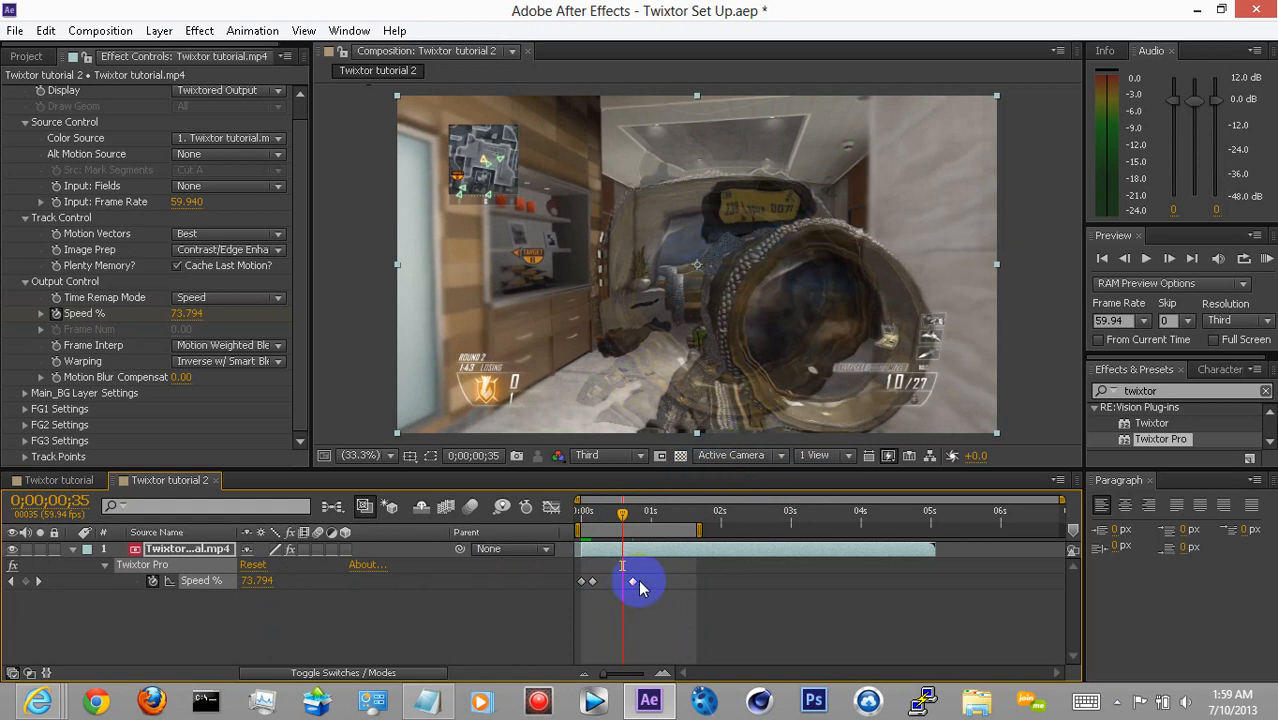
- Delete the Speed % keyframe at frame 44 and return to the keyframe at frame 10
left_click(632, 581)
key("Delete")
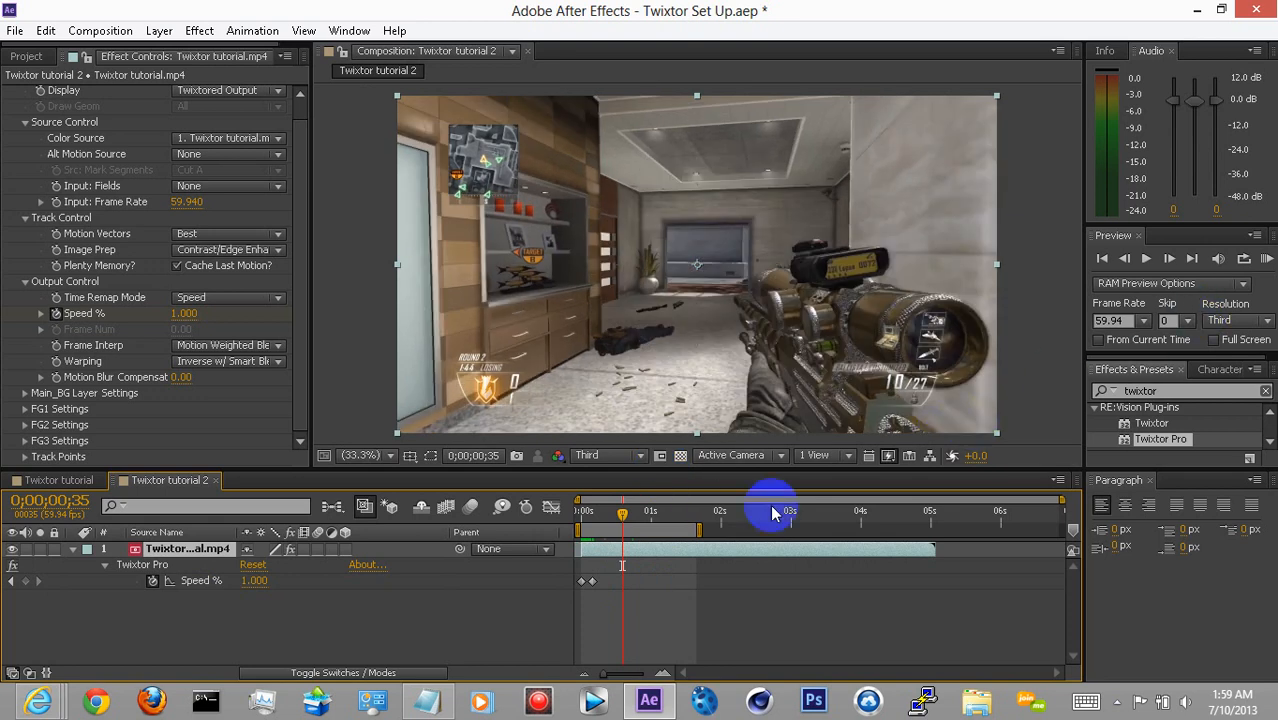
left_click_drag(623, 517, 592, 530)
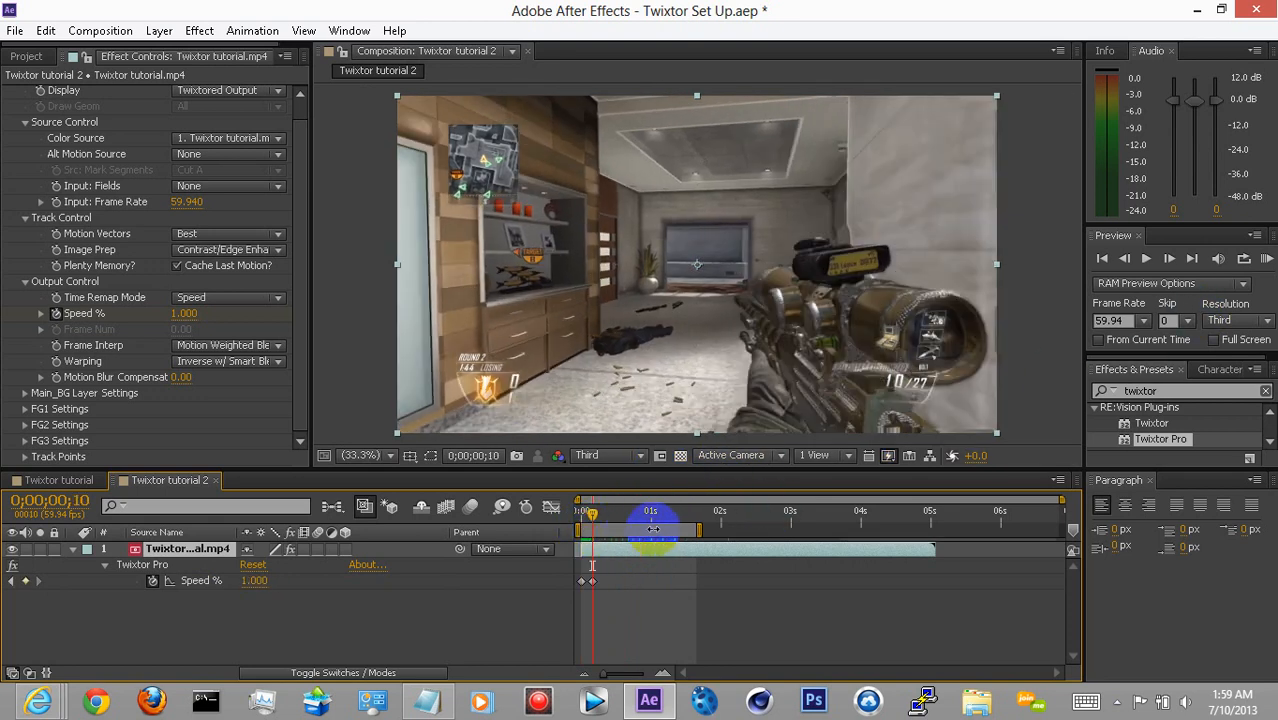
mouse_move(637, 703)
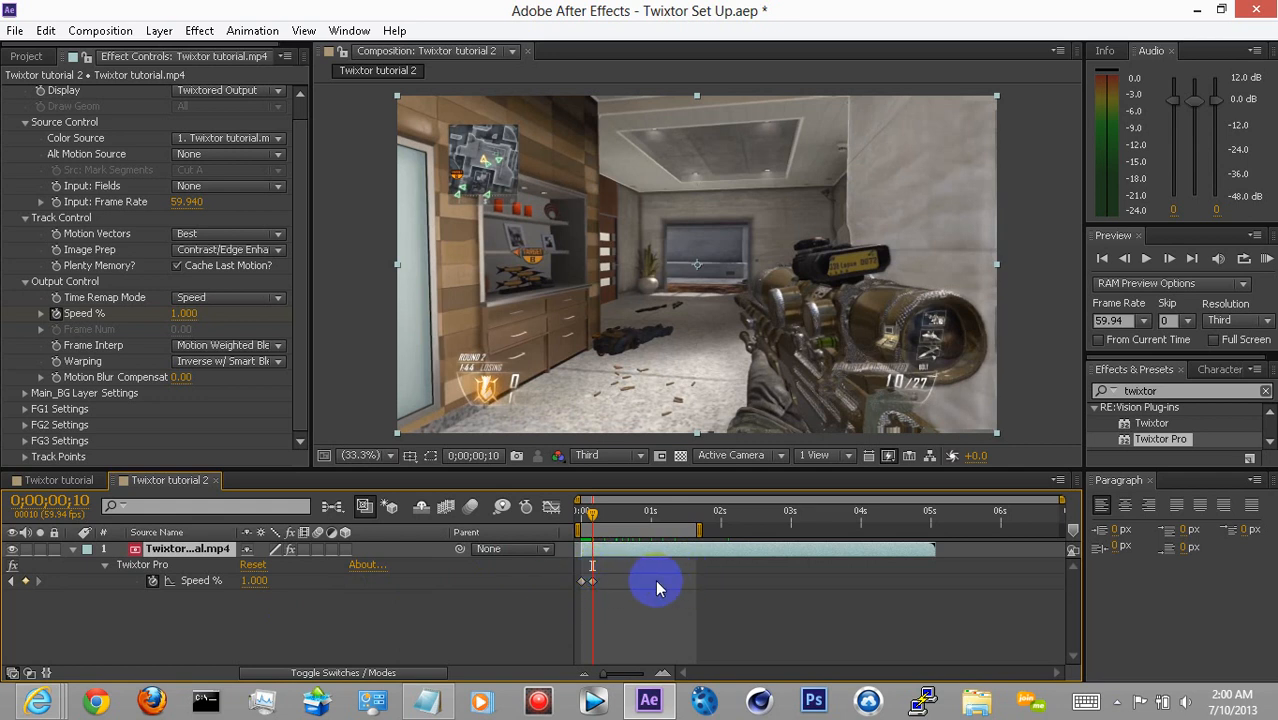
left_click_drag(650, 586, 570, 585)
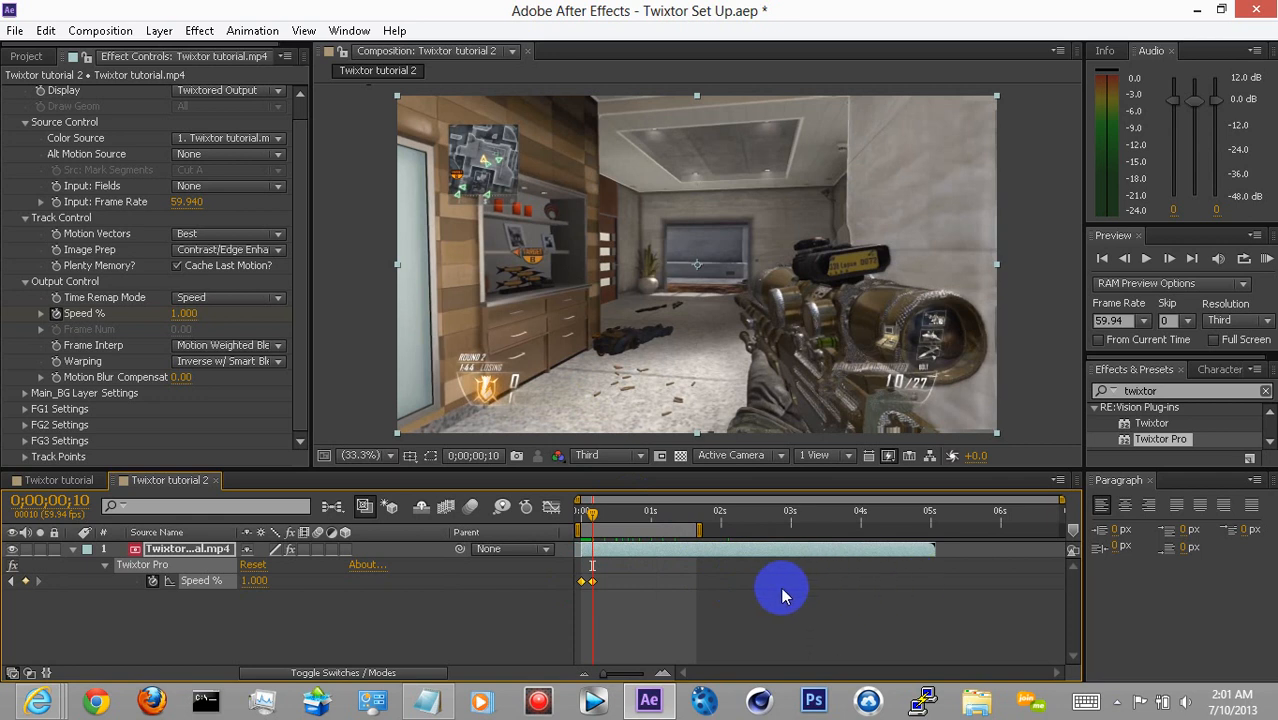
left_click_drag(592, 515, 565, 535)
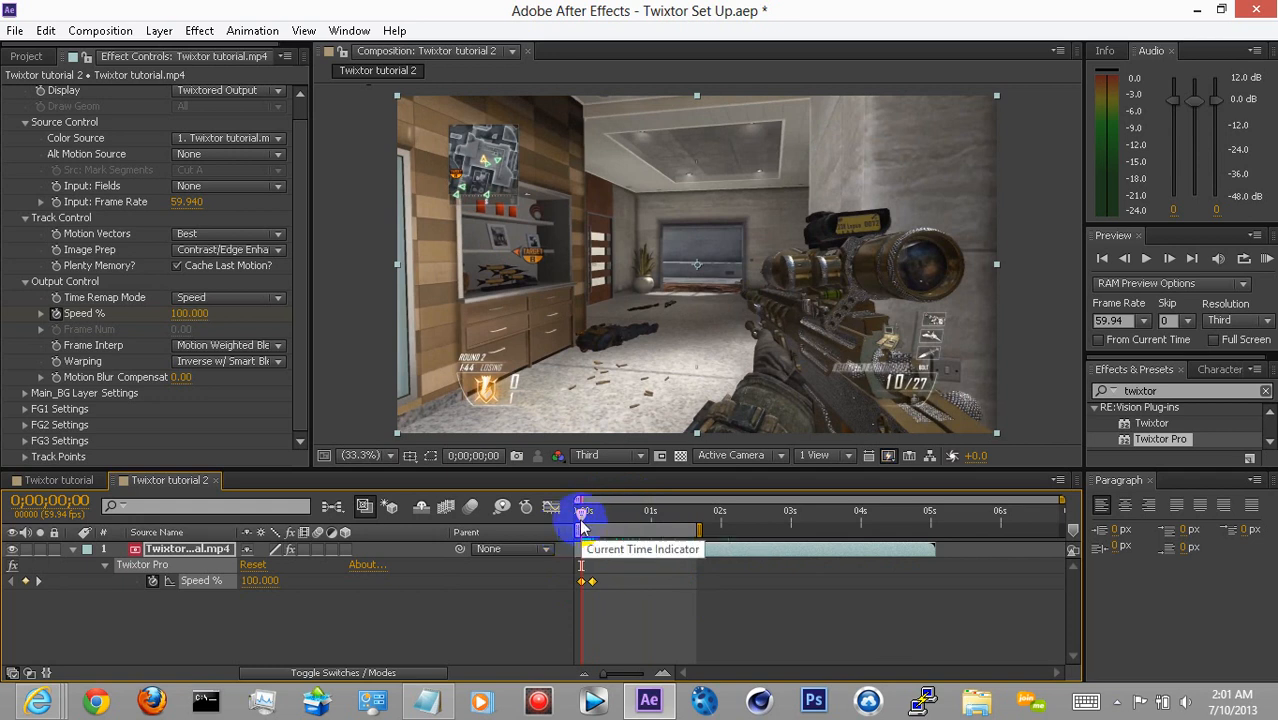
mouse_move(583, 521)
left_mouse_down()
mouse_move(641, 517)
mouse_move(594, 533)
left_mouse_up()
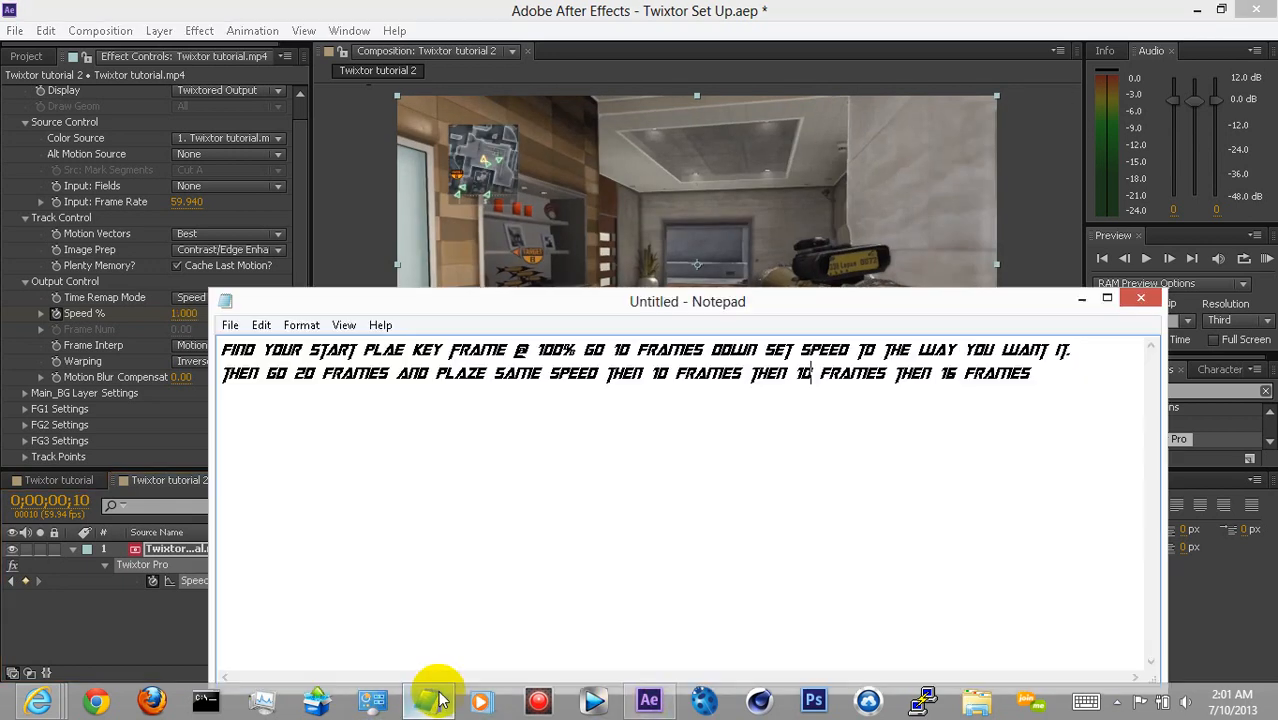
- Check the Notepad spacing notes, advance 20 frames to frame 30, and add a Speed % keyframe with the same speed
left_click(430, 699)
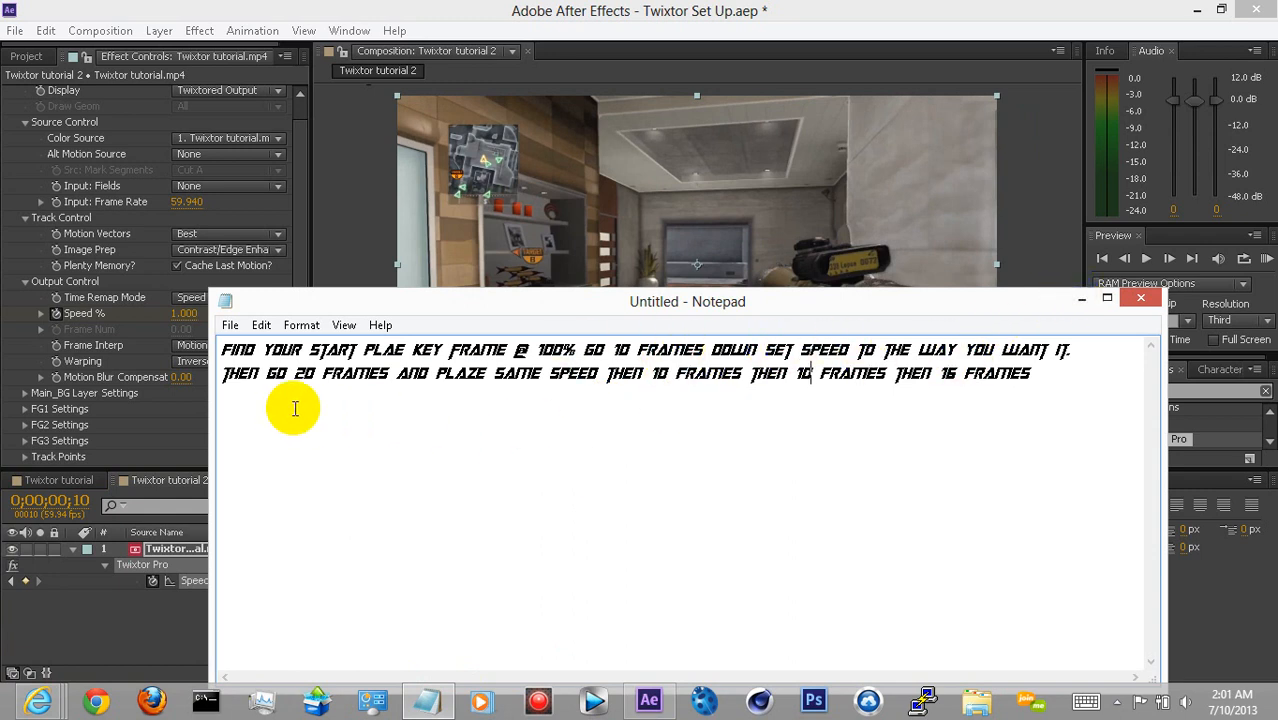
left_click(1080, 298)
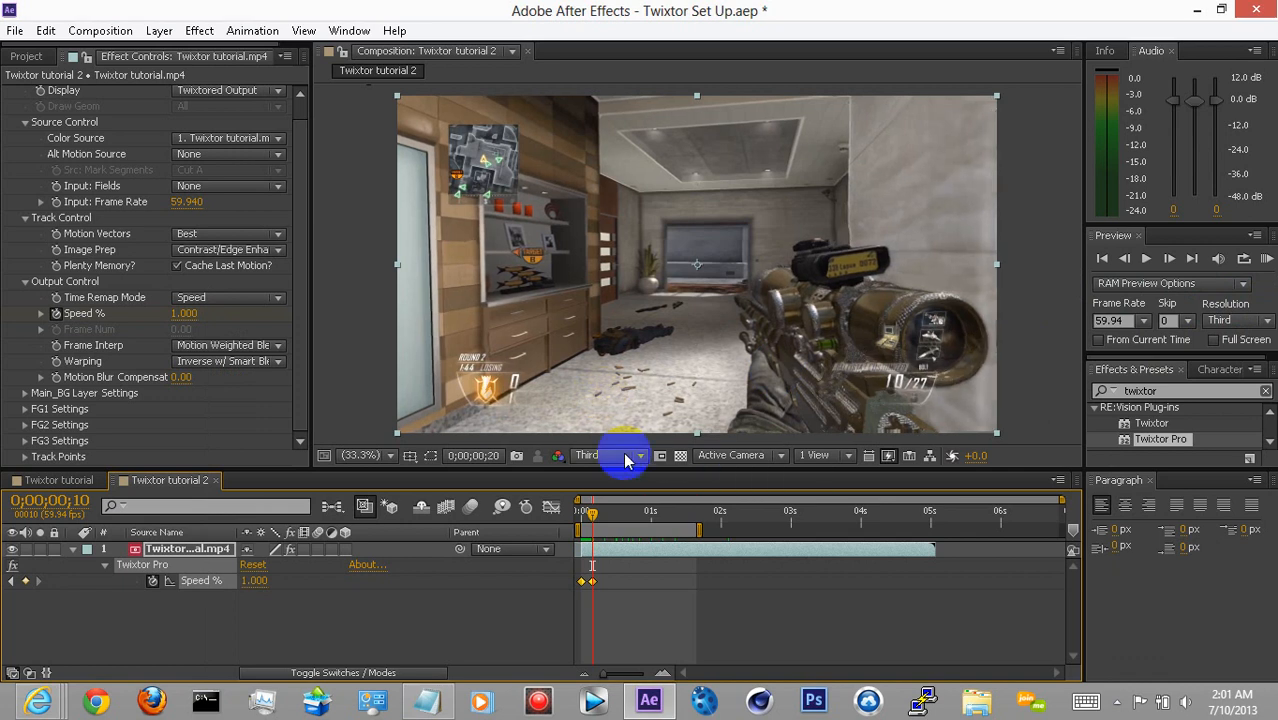
key("shift+Page_Down")
key("shift+Page_Down")
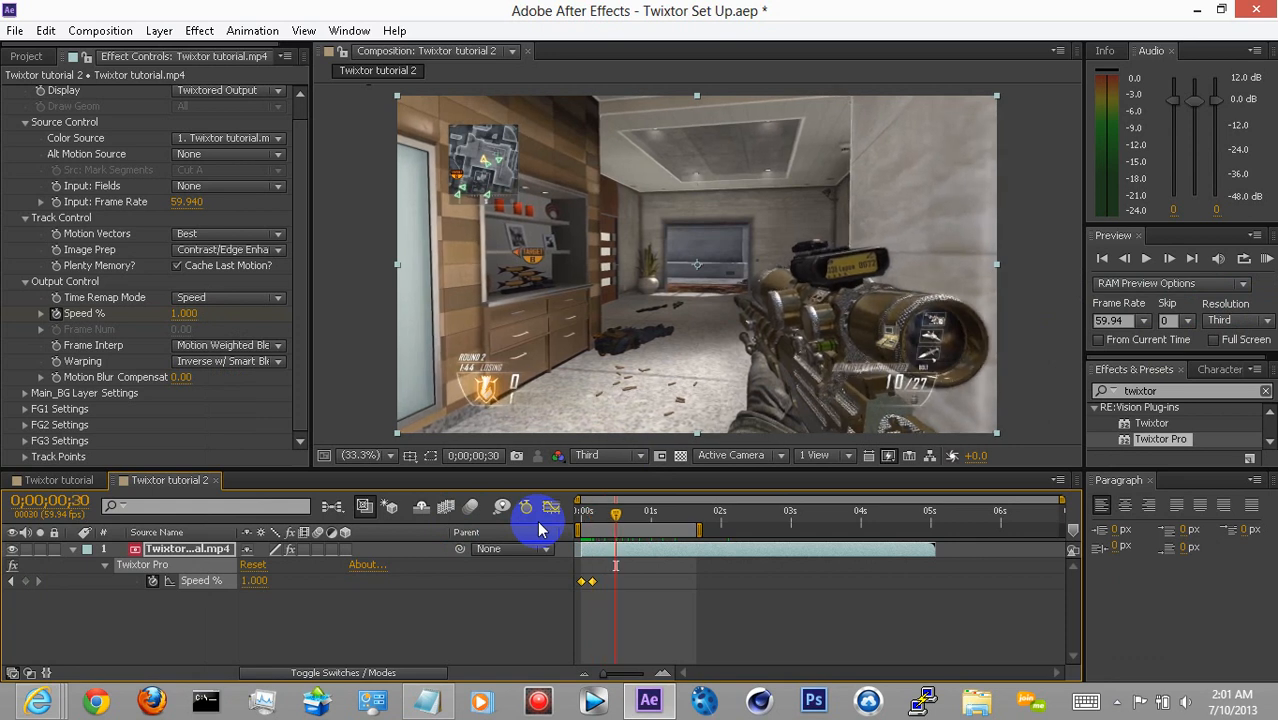
left_click(25, 581)
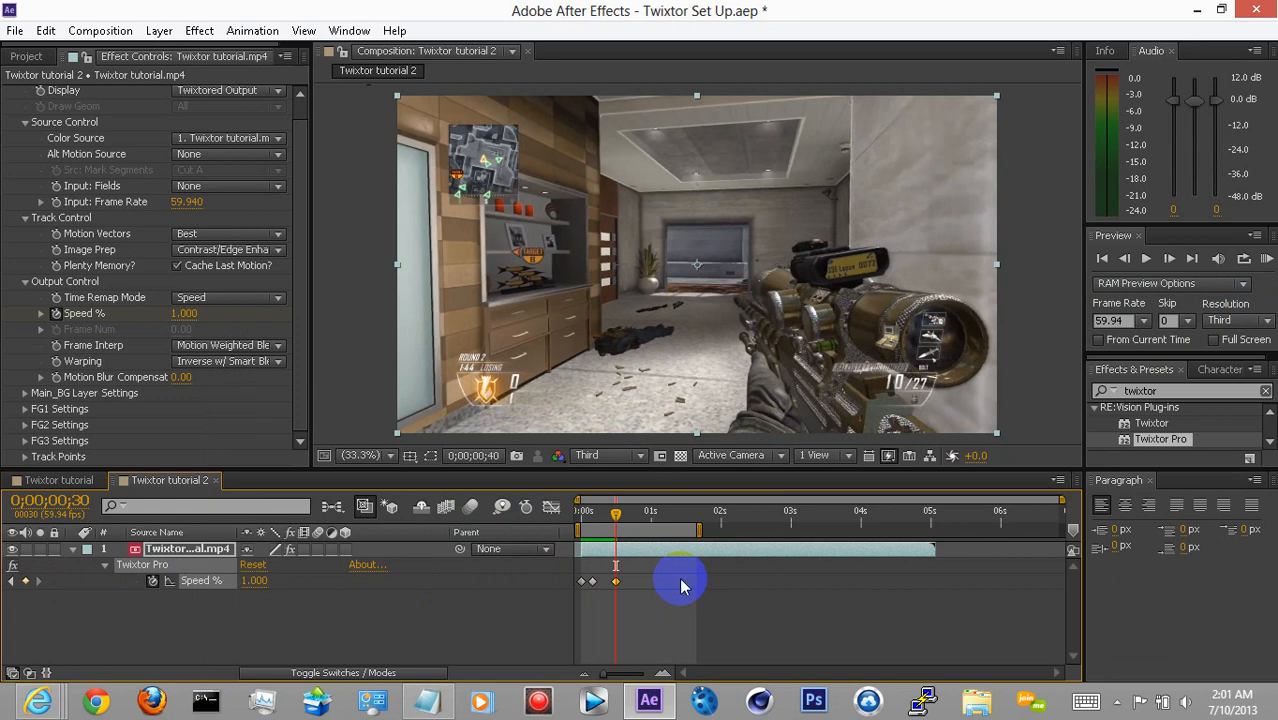
- Advance 10 frames to frame 40, check the Notepad spacing notes, and add another Speed % keyframe at the same speed
key("shift+Page_Down")
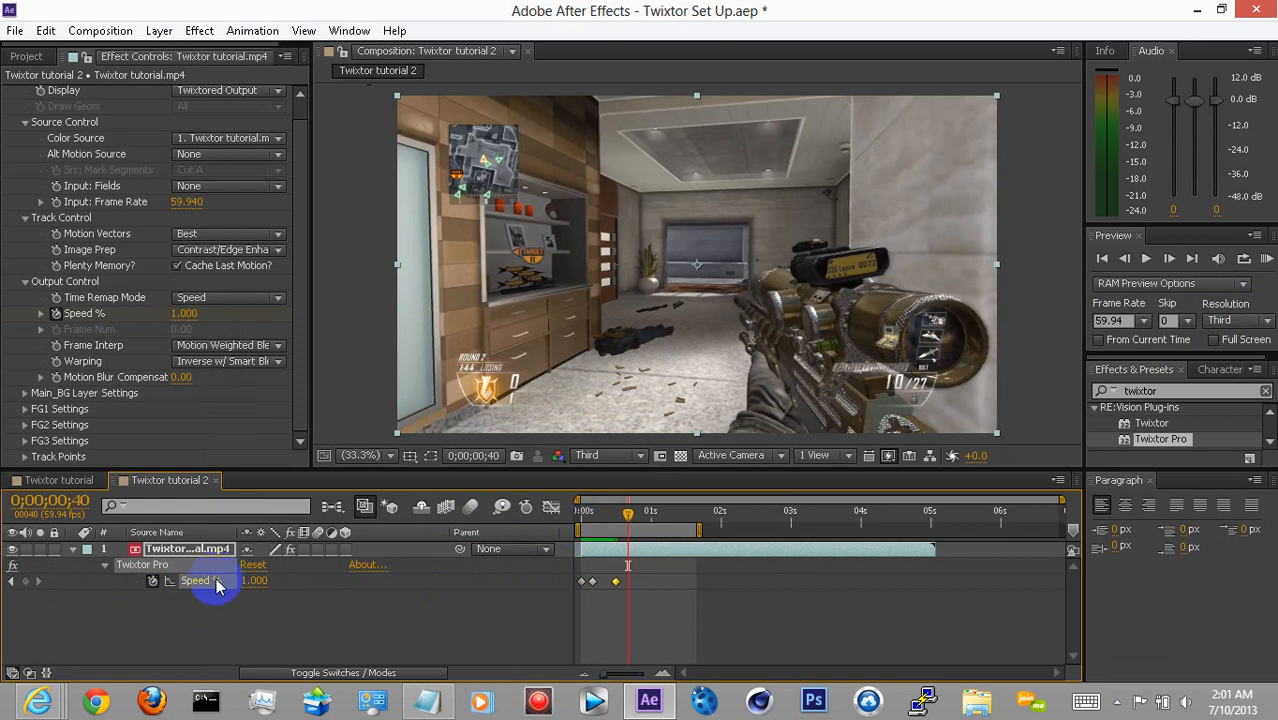
left_click(427, 701)
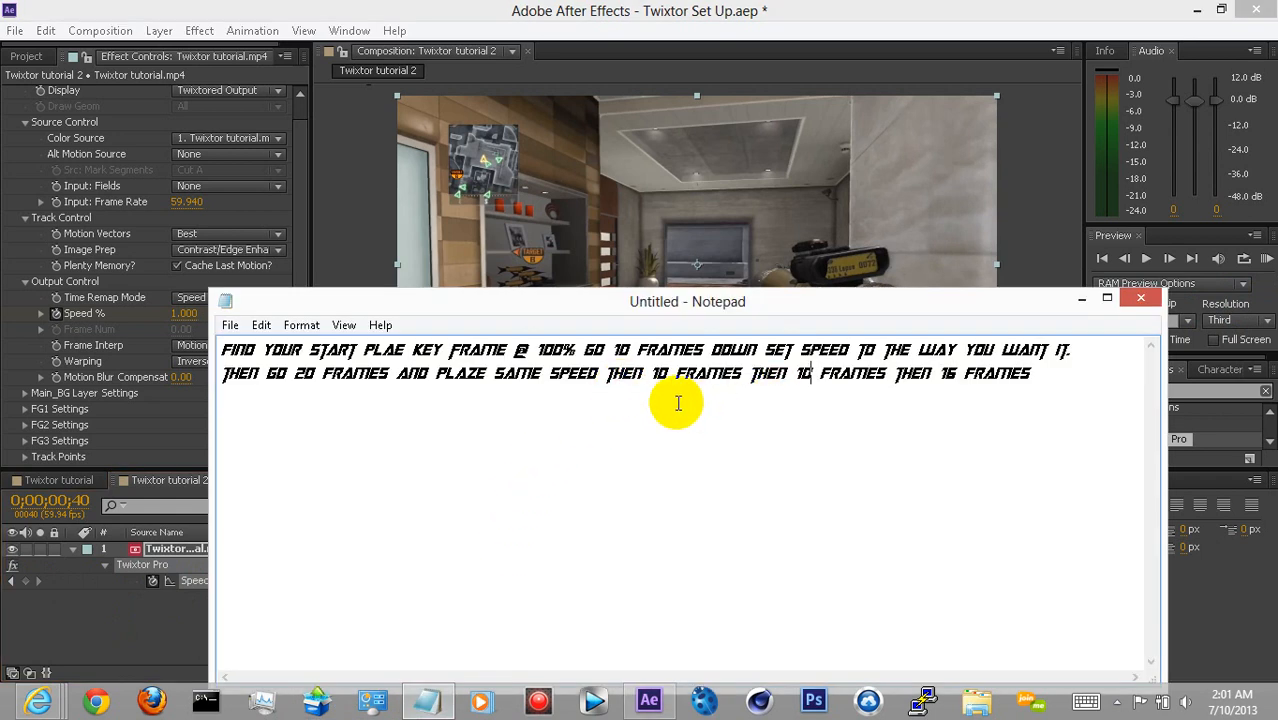
double_click(716, 376)
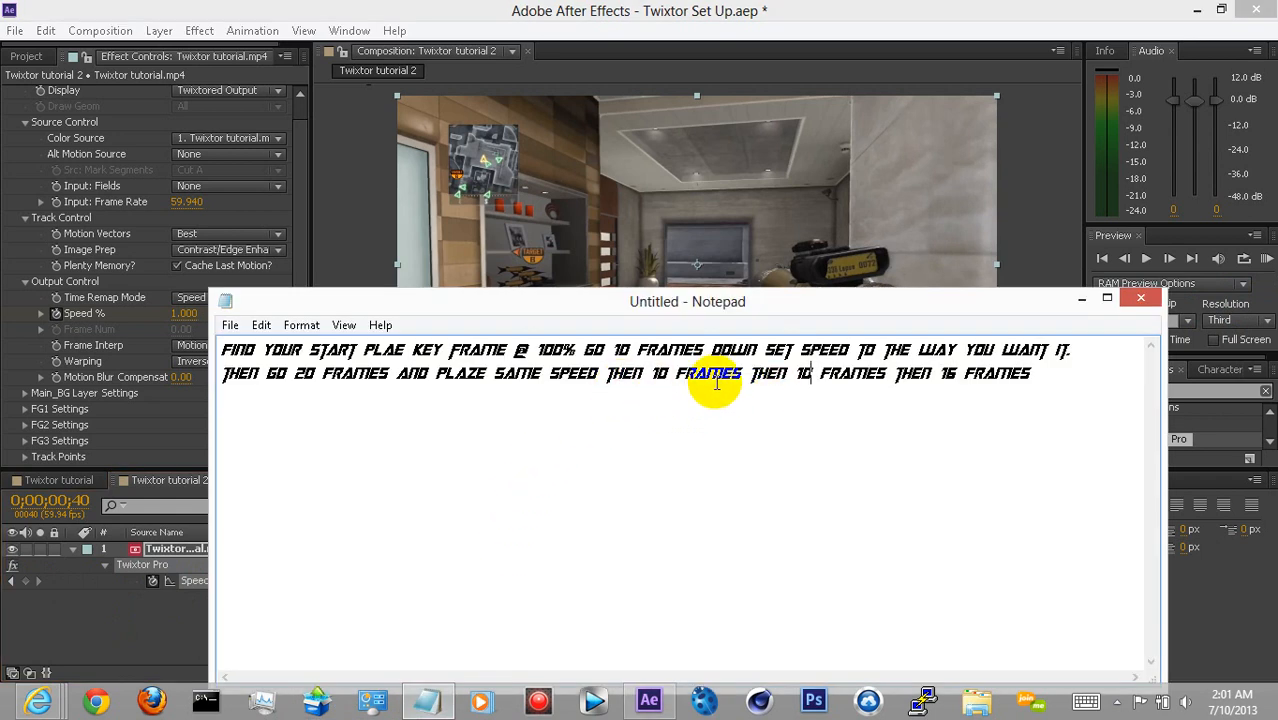
left_click(811, 374)
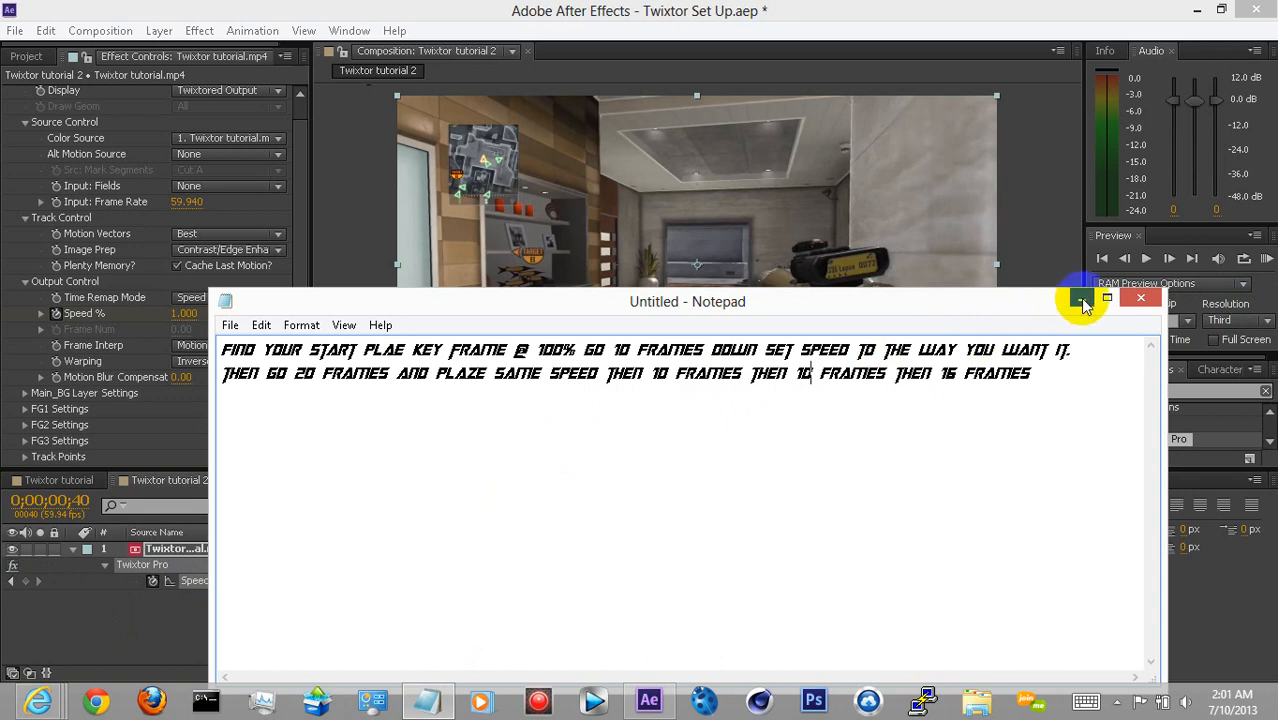
left_click(1080, 300)
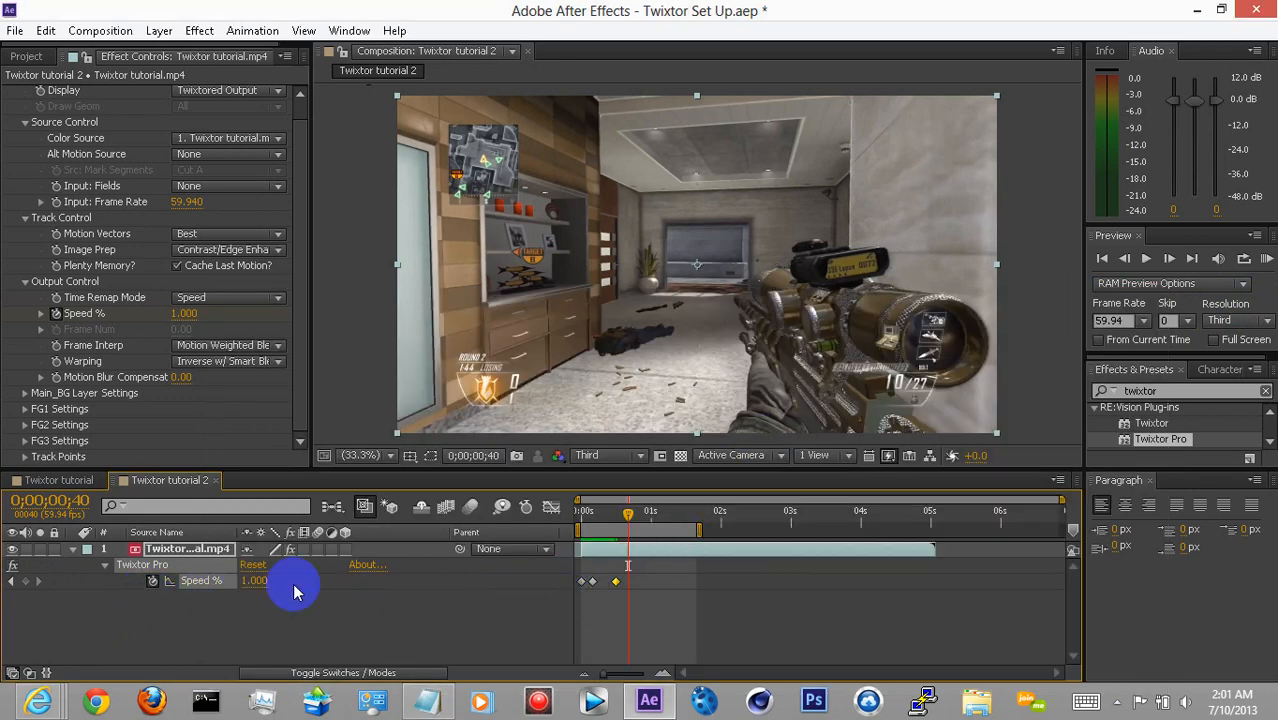
left_click(25, 581)
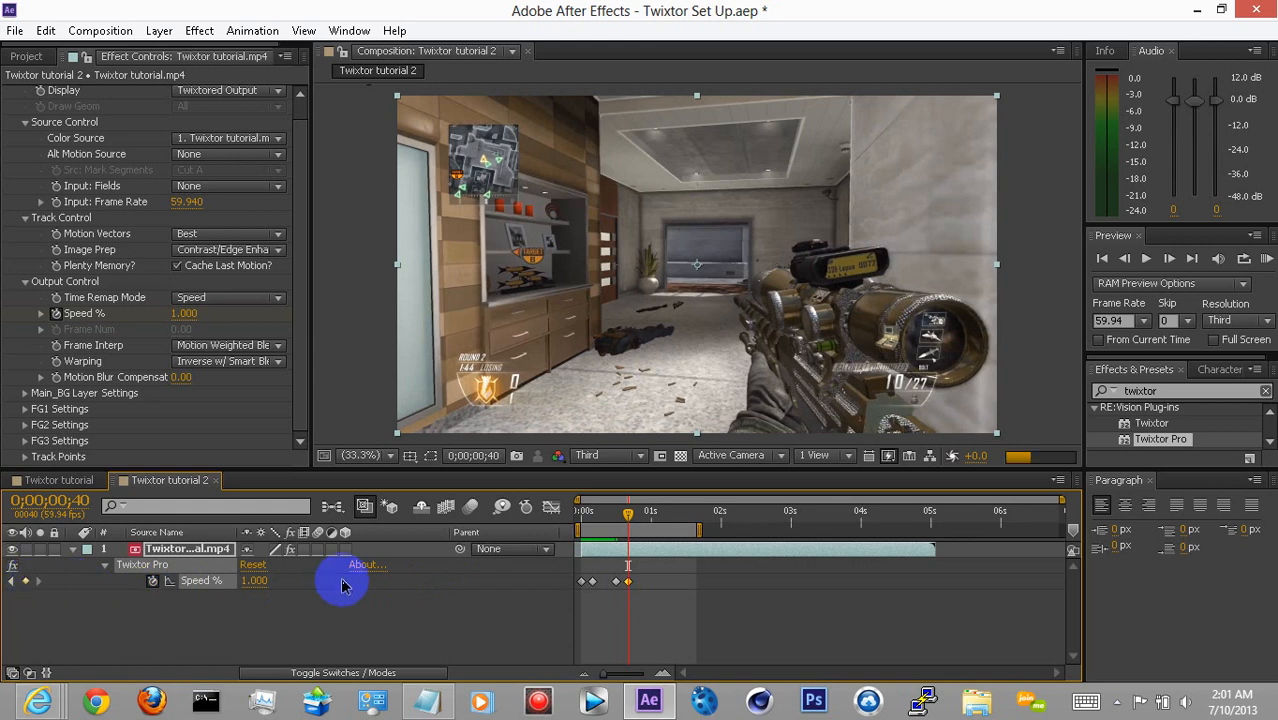
- Replace the Speed % keyframe at frame 40 with one set to 100
key("shift+Page_Down")
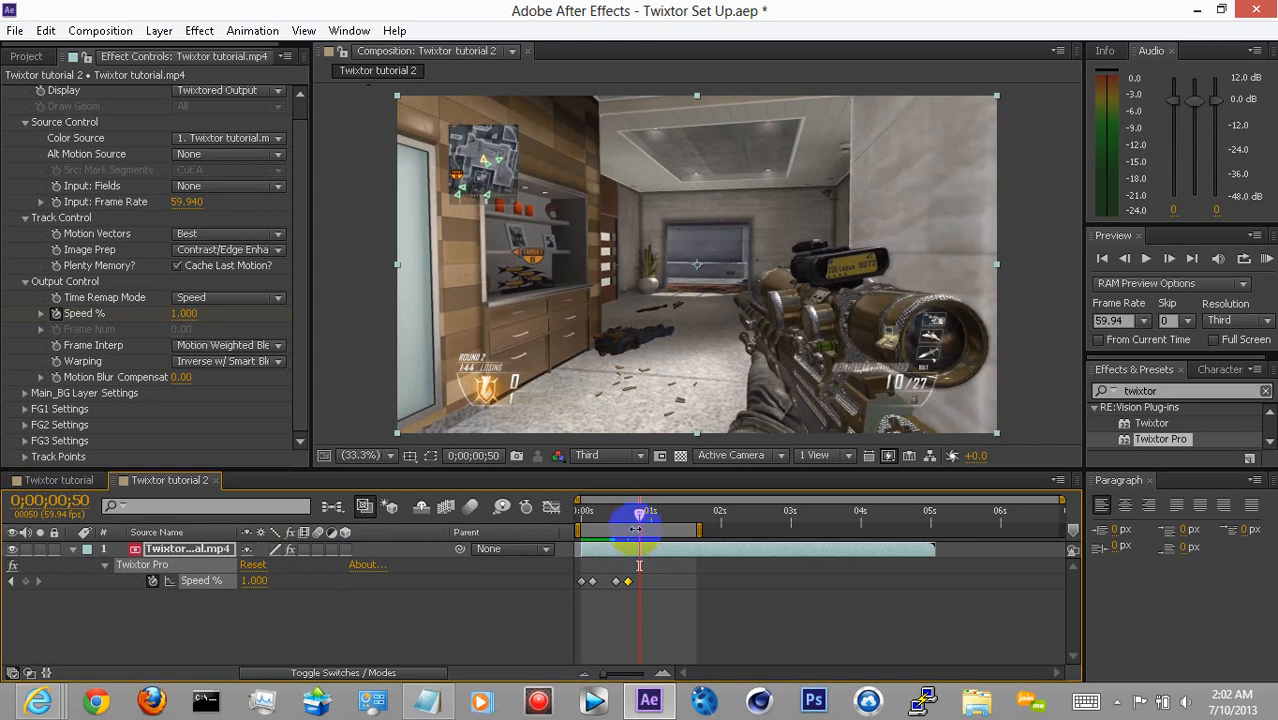
left_click_drag(639, 514, 628, 514)
left_click(627, 581)
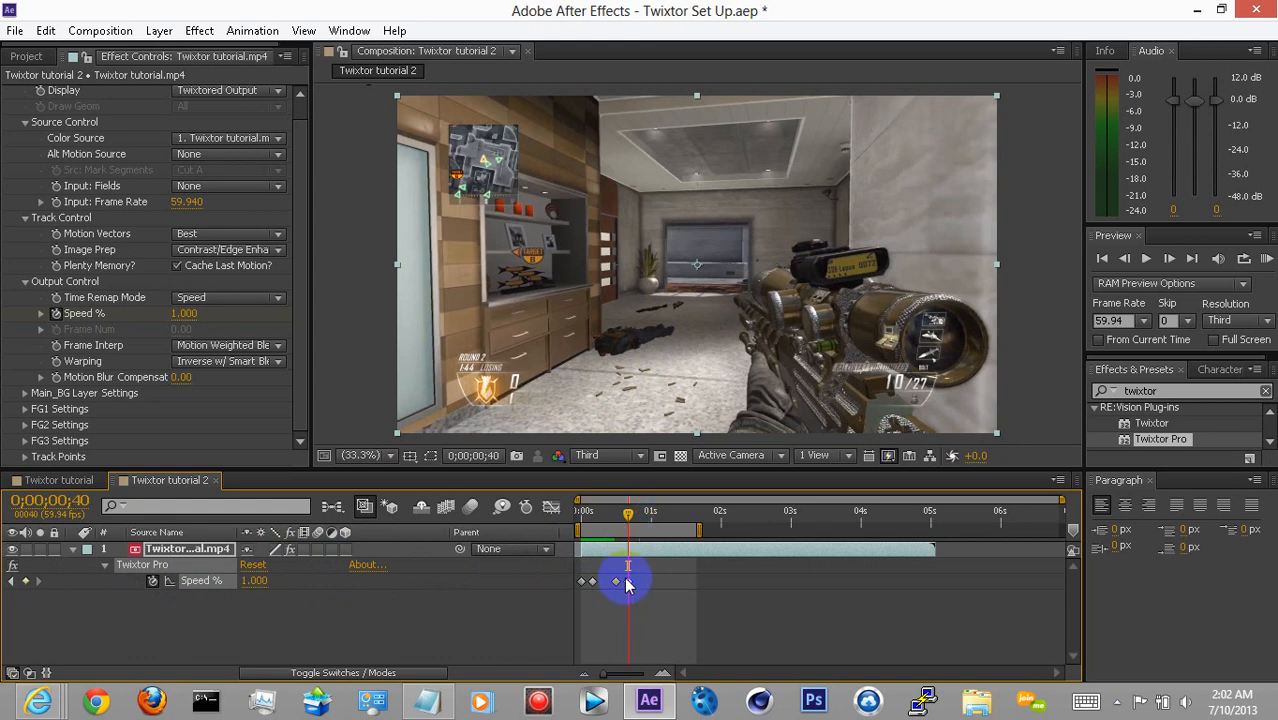
left_click(254, 583)
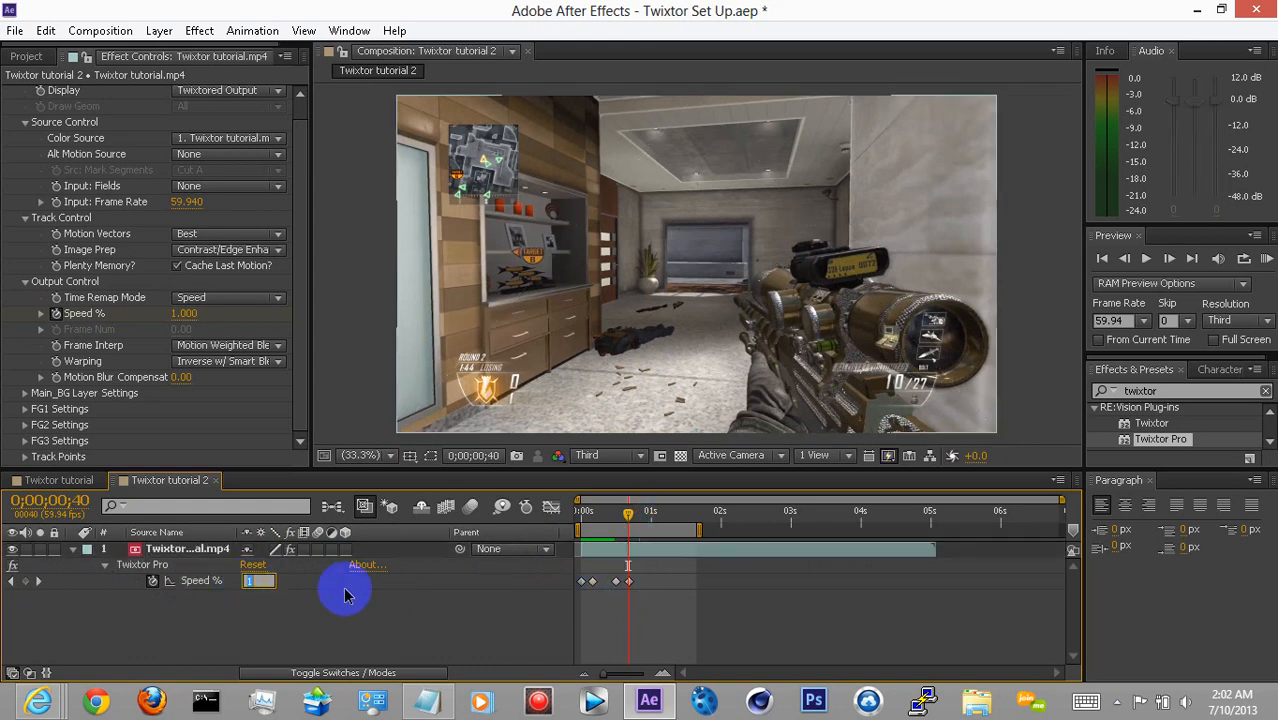
left_click(628, 581)
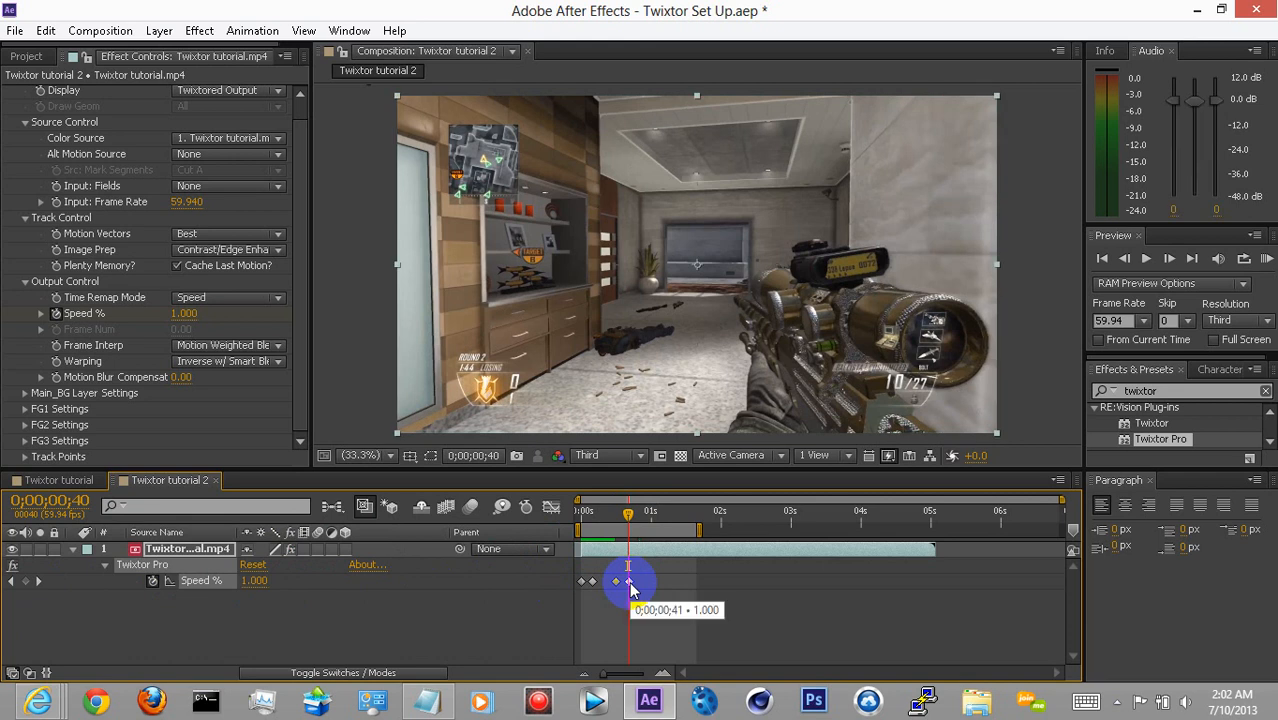
left_click(250, 581)
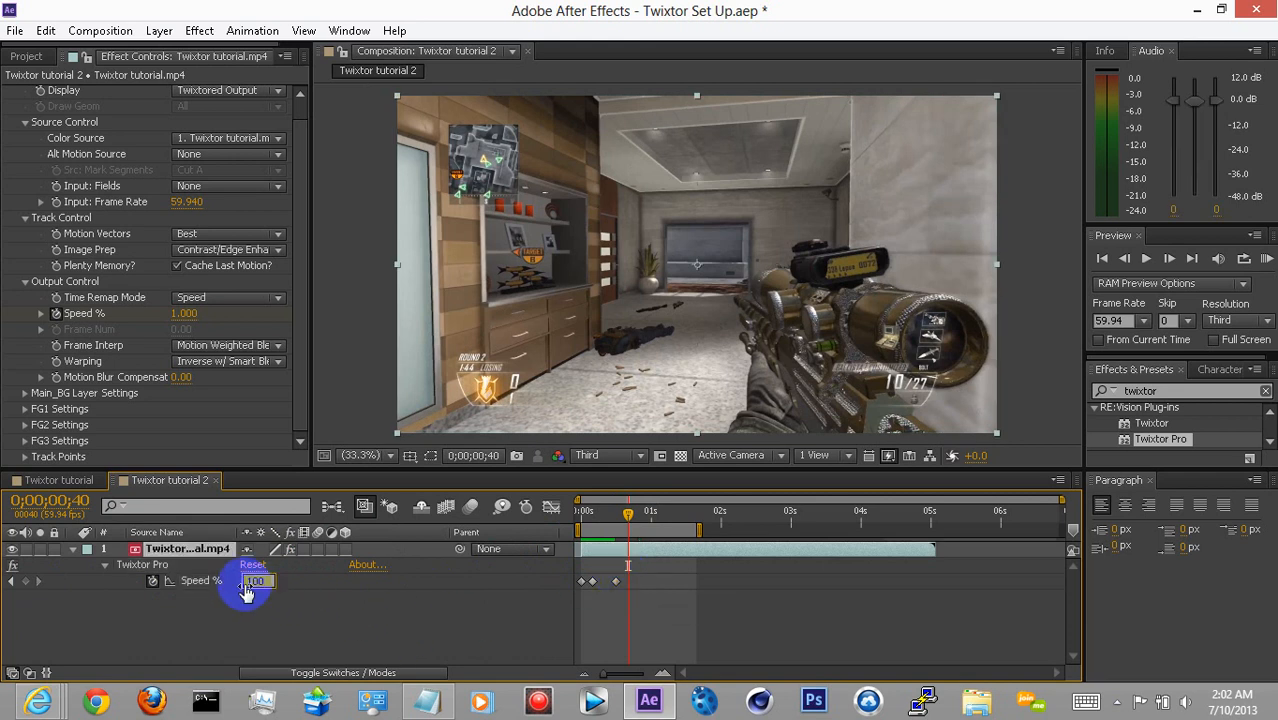
type("100")
key("Return")
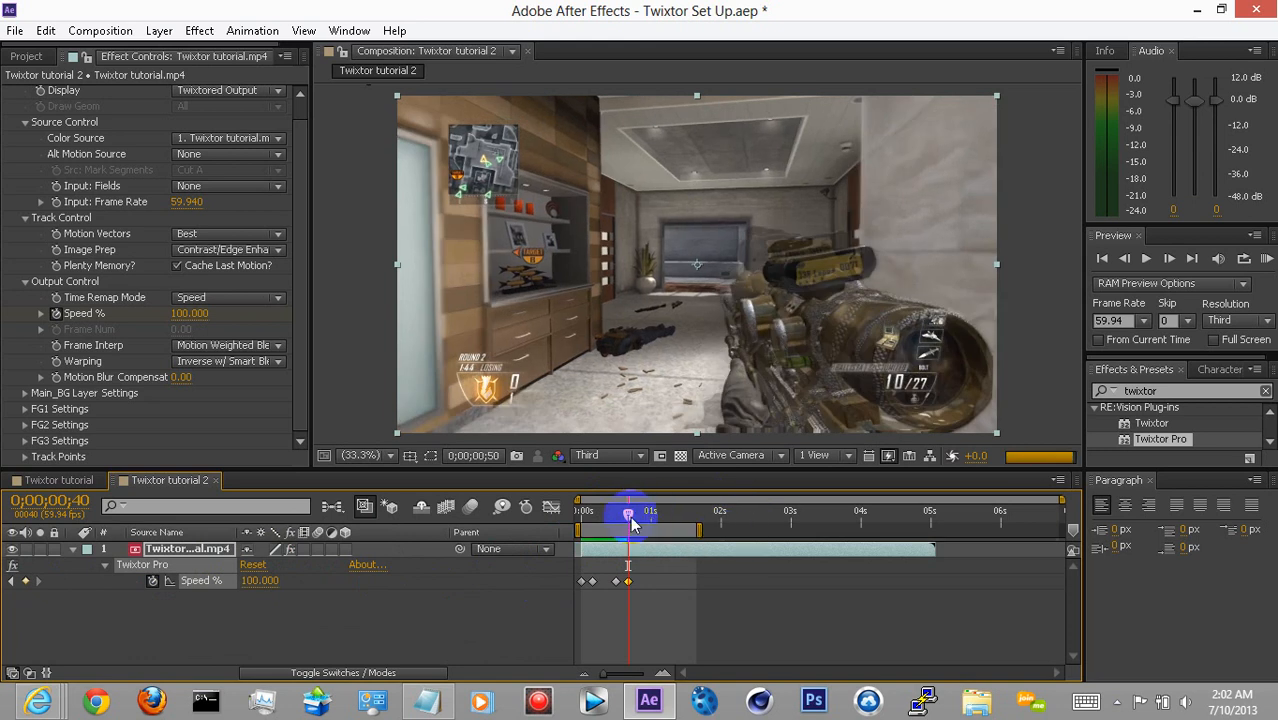
- Advance 10 frames to frame 50 and add a Speed % keyframe of 1
left_click_drag(631, 520, 641, 477)
left_click(262, 588)
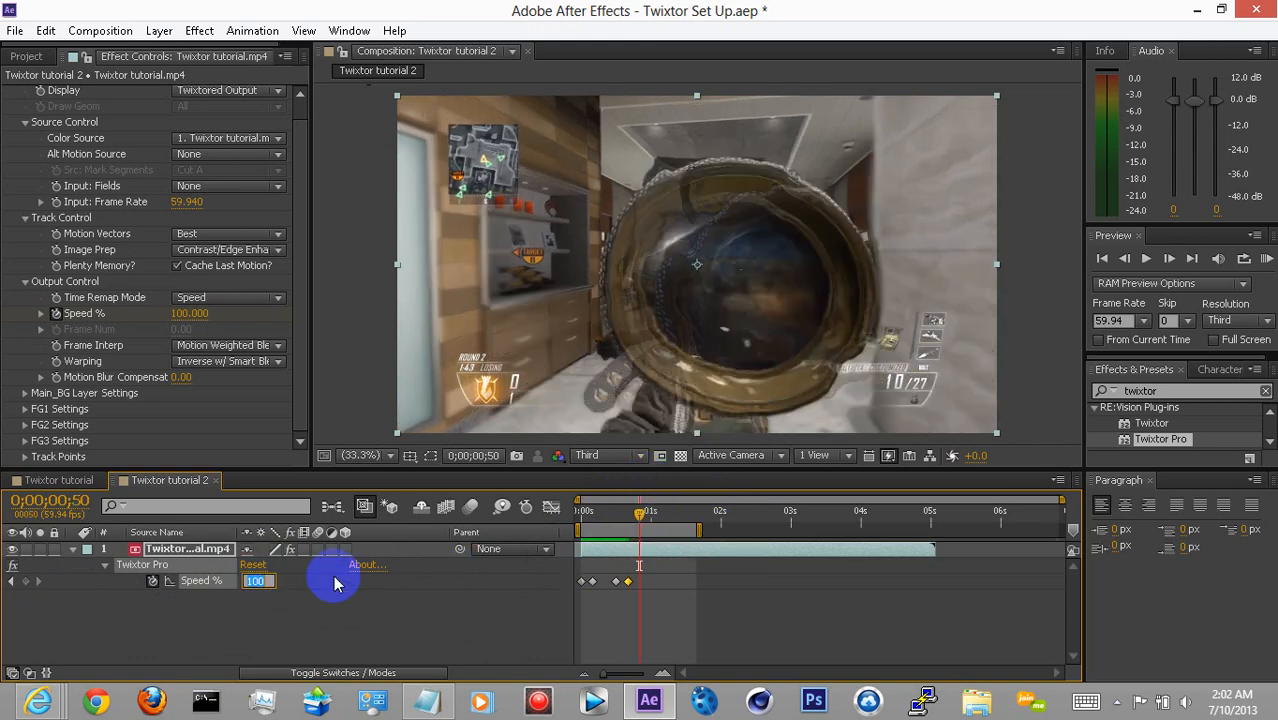
type("1")
key("Return")
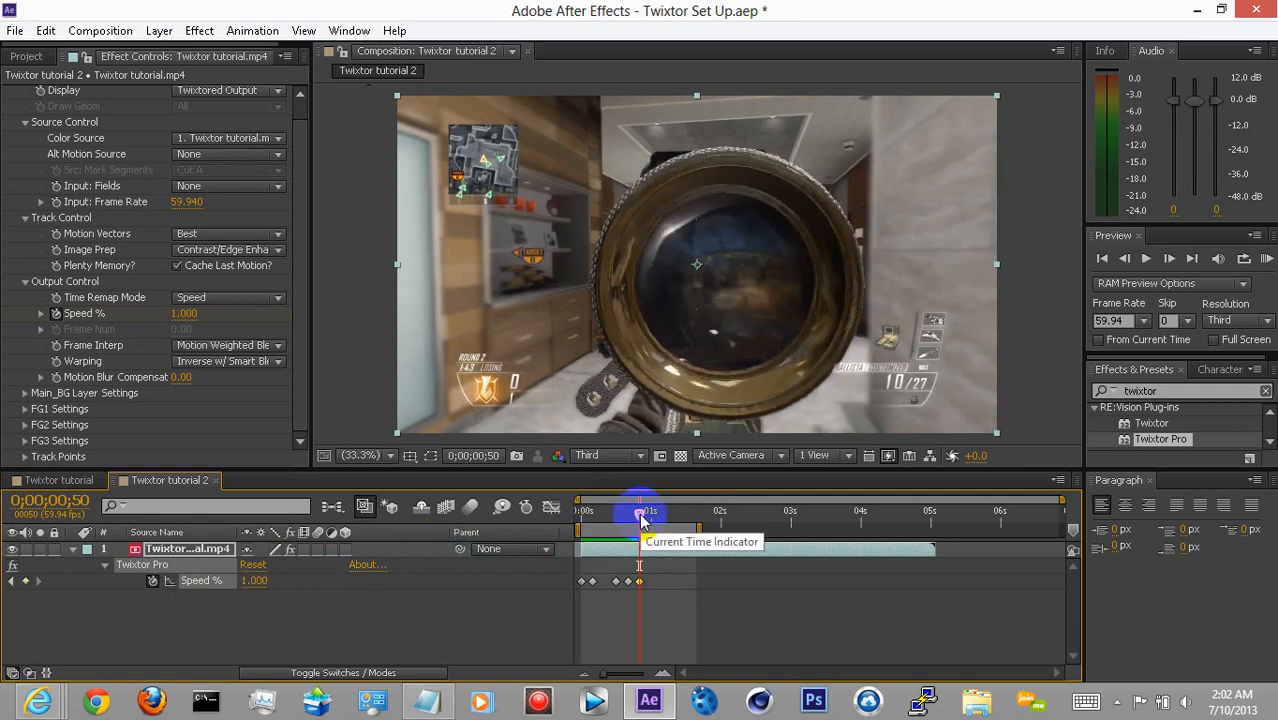
- Move on to frame 66 and add a Speed % keyframe of 100
key("shift+Page_Down")
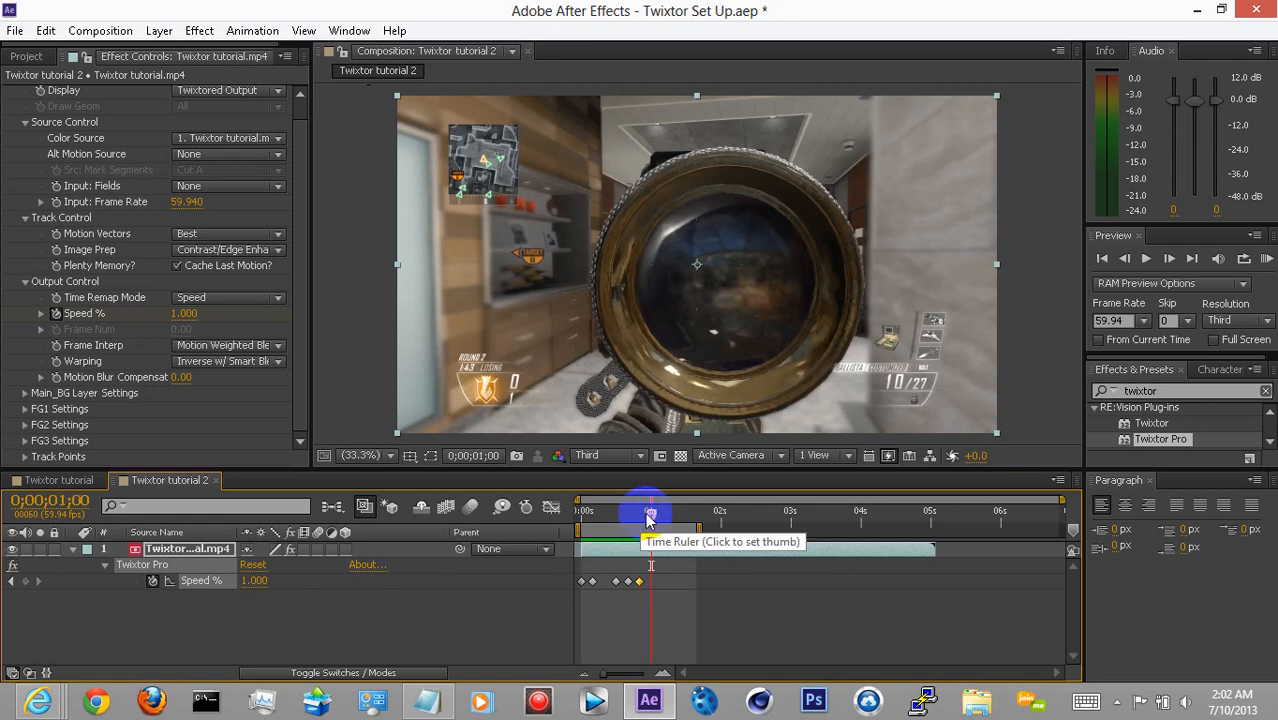
left_click(1169, 262)
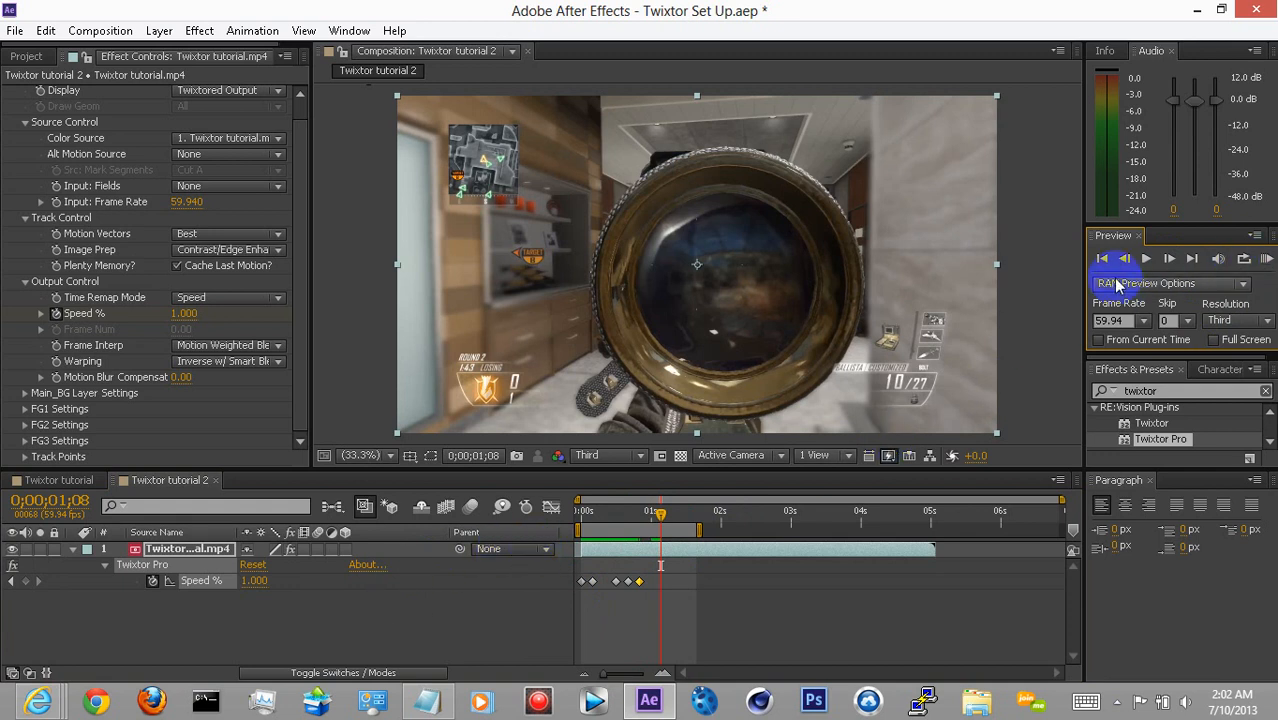
left_click(1127, 258)
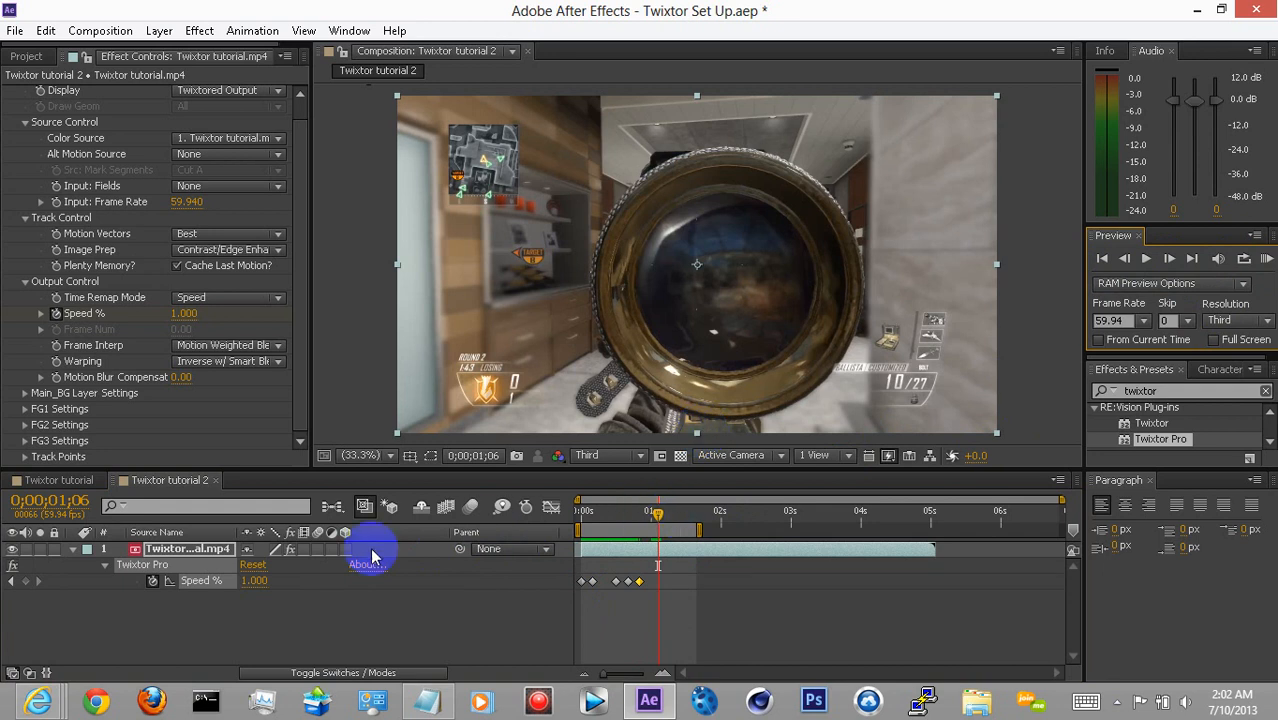
left_click(256, 581)
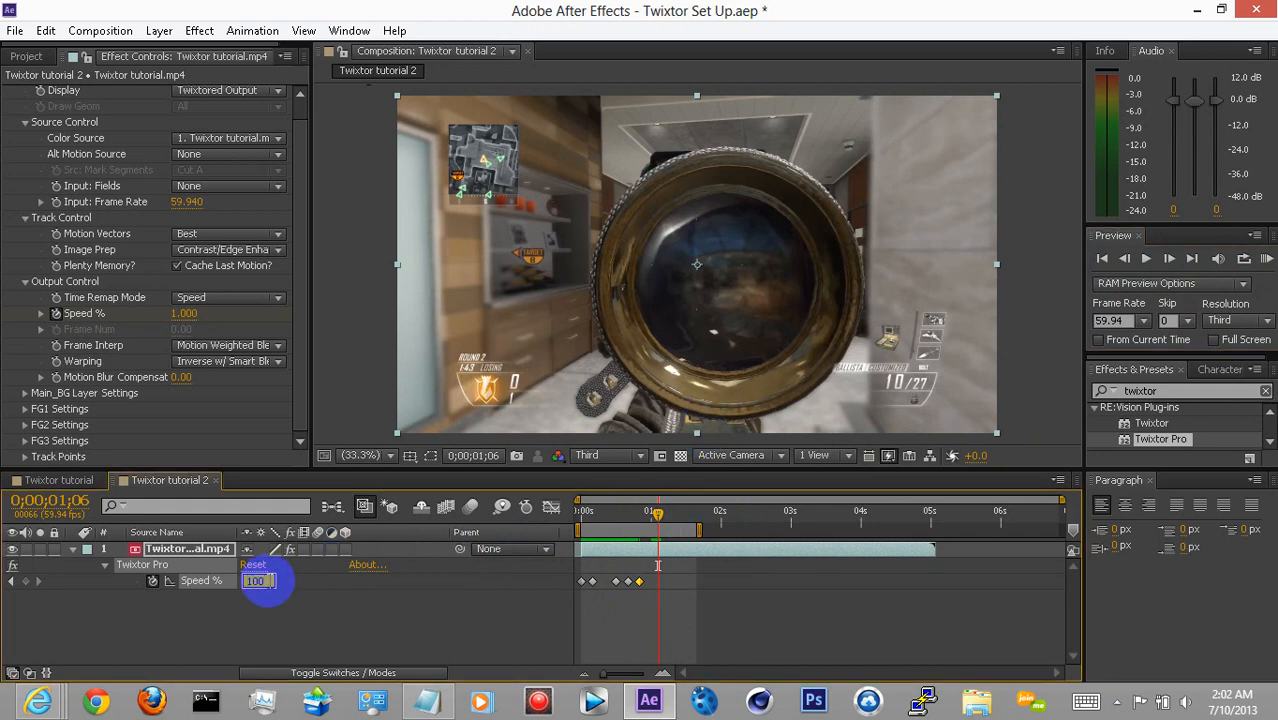
type("100")
key("Return")
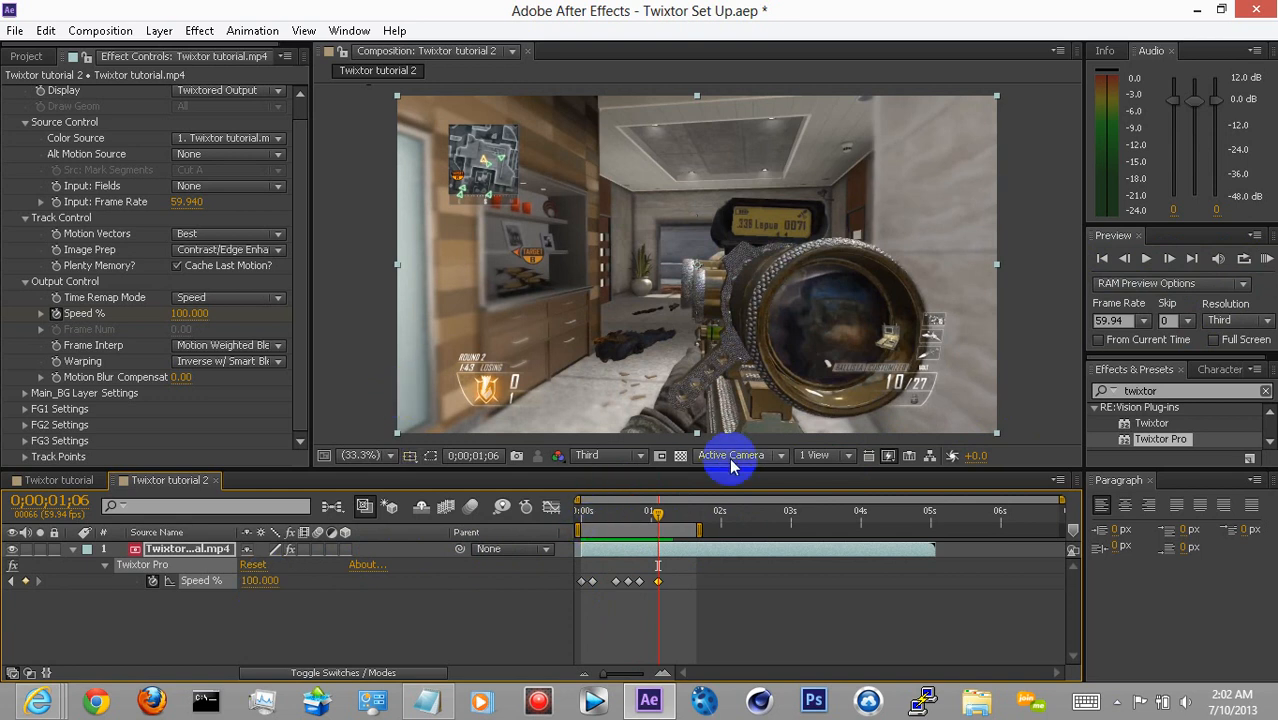
- Step backward frame by frame from frame 66 toward the keyframe at frame 50, examining the frame blending in the scope movement
left_click(1125, 258)
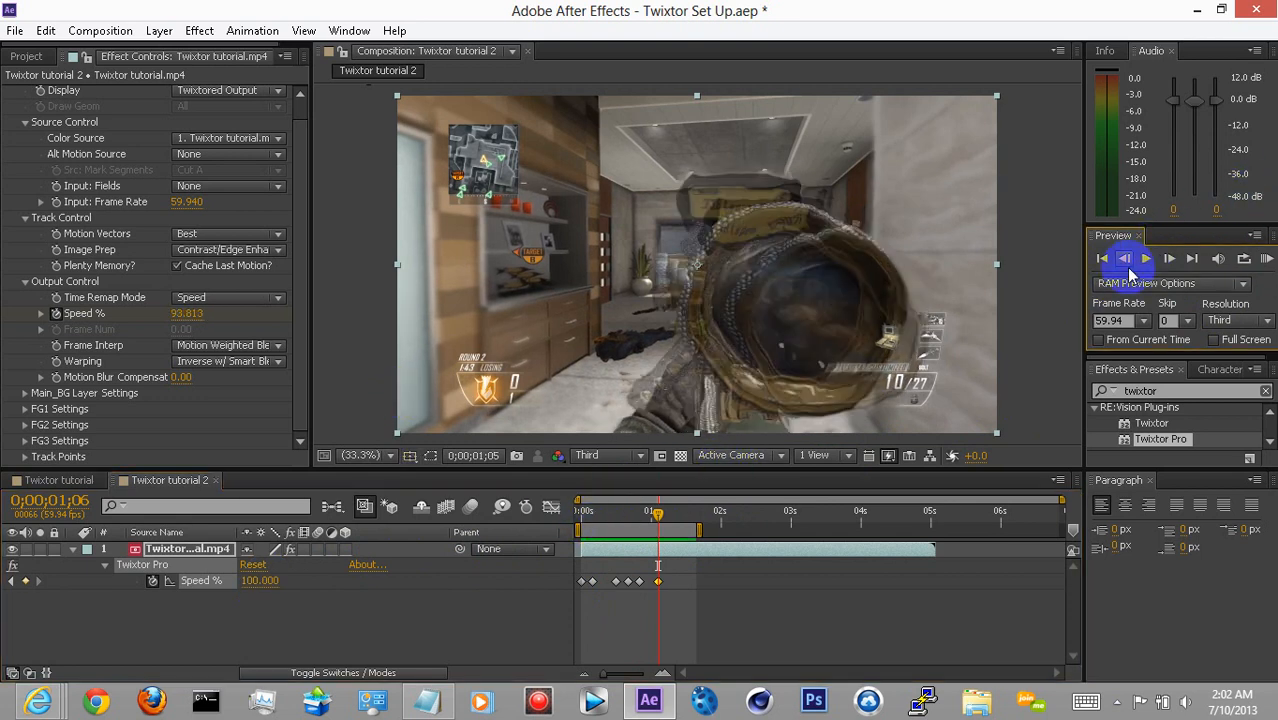
left_click(1125, 260)
left_click(1125, 260)
left_click(1125, 260)
left_click(1125, 260)
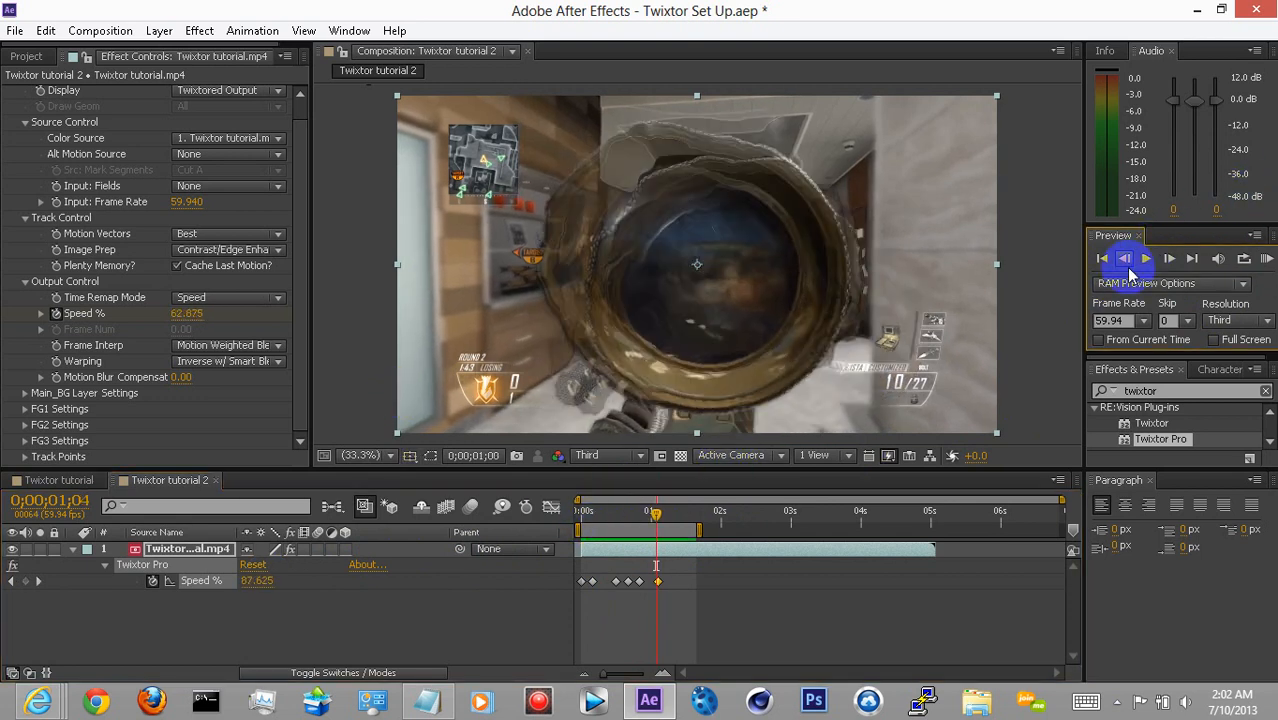
left_click(1125, 260)
left_click(1128, 262)
left_click(1128, 262)
left_click(1128, 262)
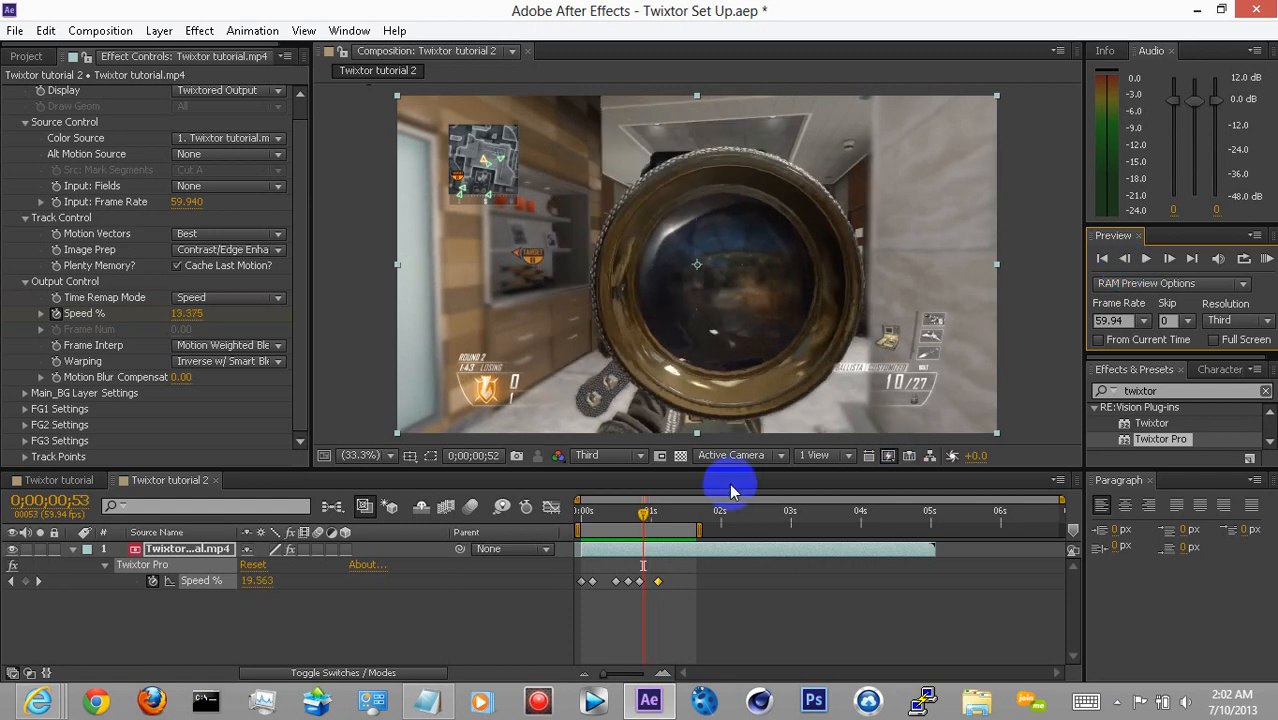
left_click(647, 513)
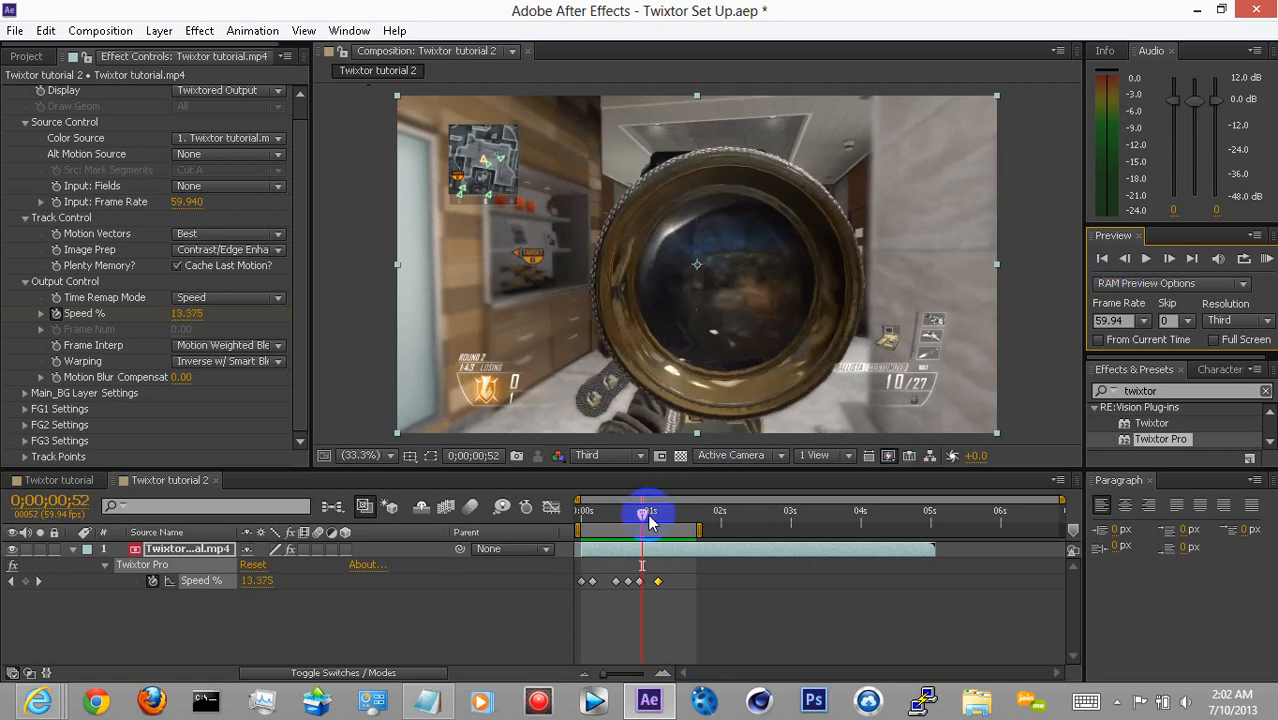
- Move the last Speed % keyframe to frame 60, 10 frames after the keyframe at frame 50
left_click(658, 581)
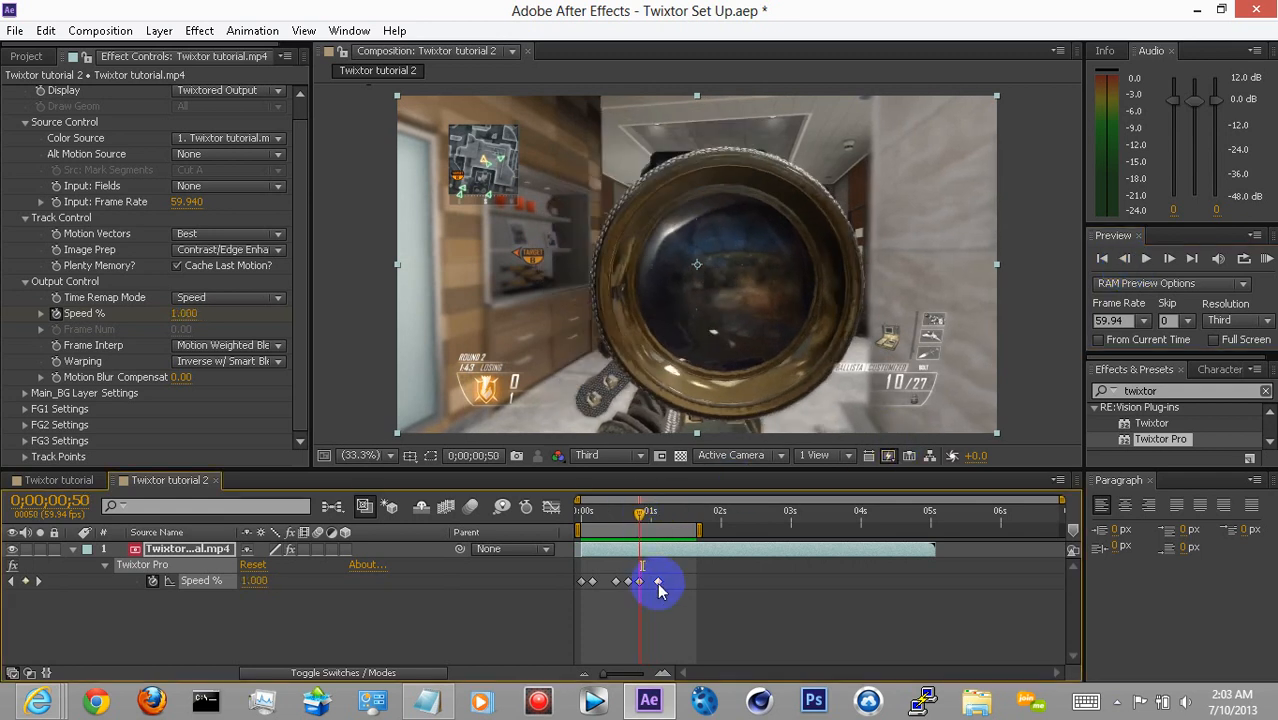
key("shift+Page_Down")
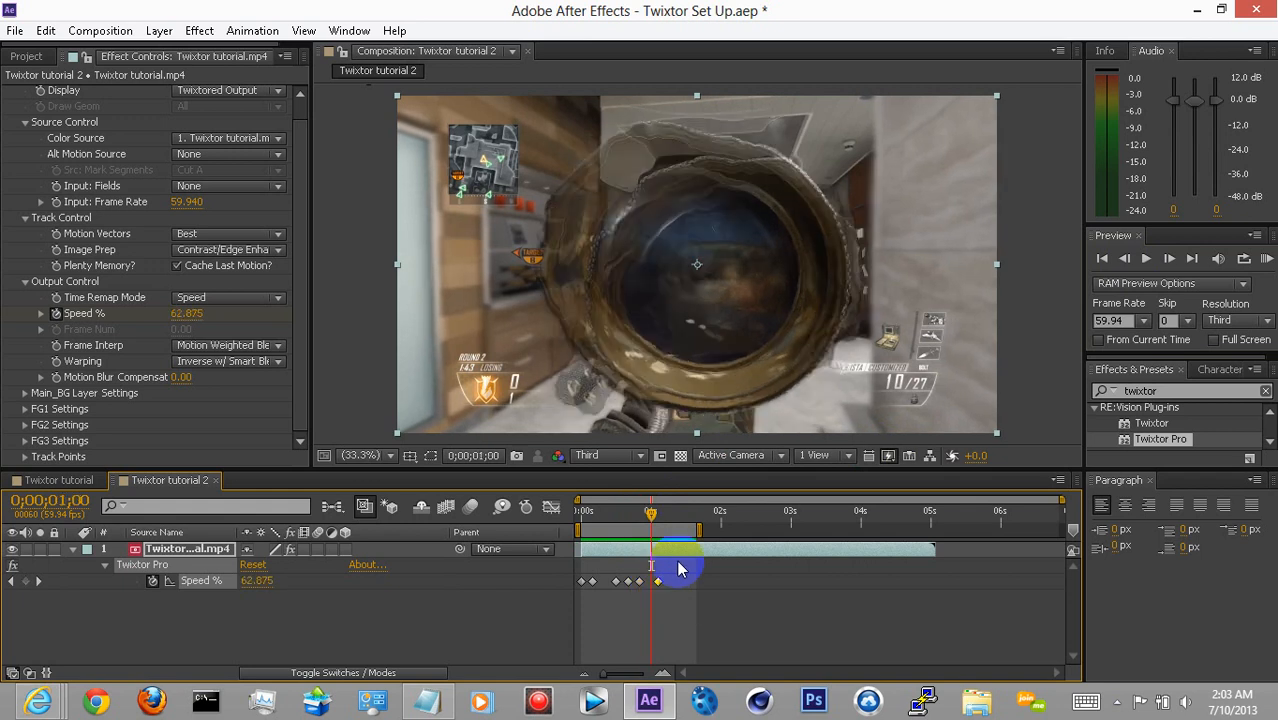
left_click(658, 587)
left_click_drag(660, 590, 650, 586)
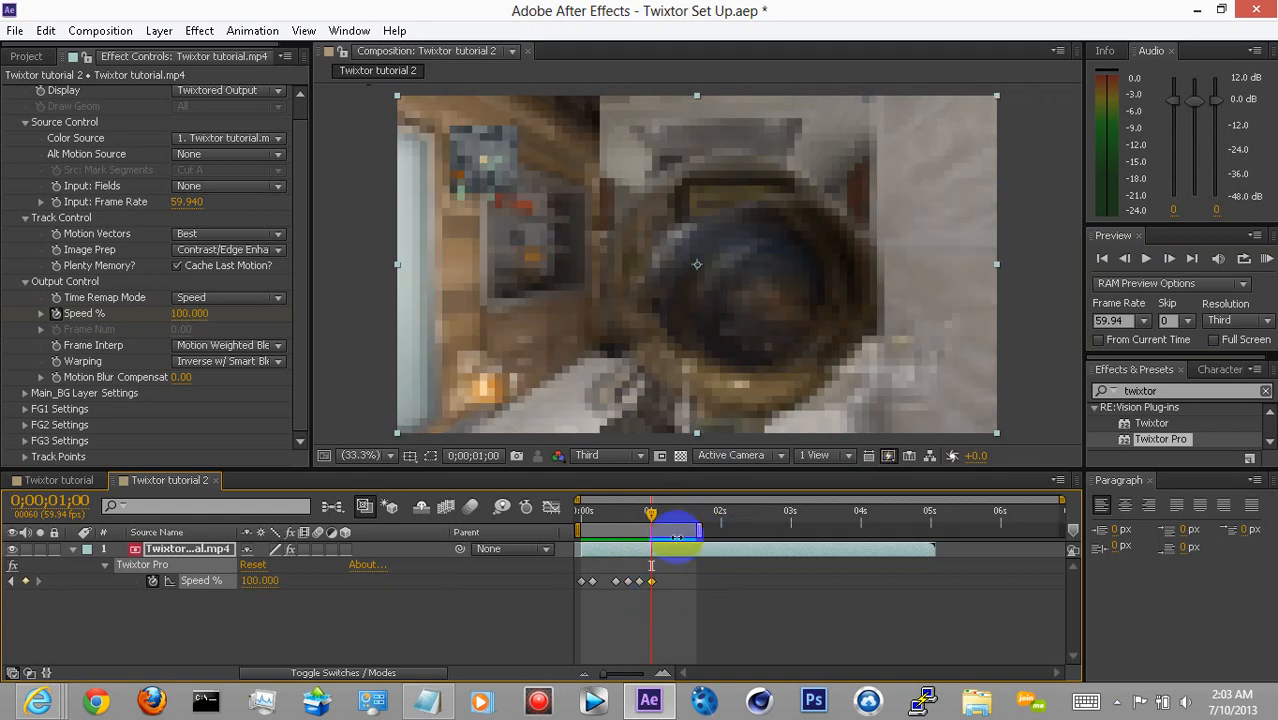
- Inspect the footage between frames 50 and 61 and shift the last Speed % keyframe one frame forward to frame 61
left_click_drag(652, 515, 644, 517)
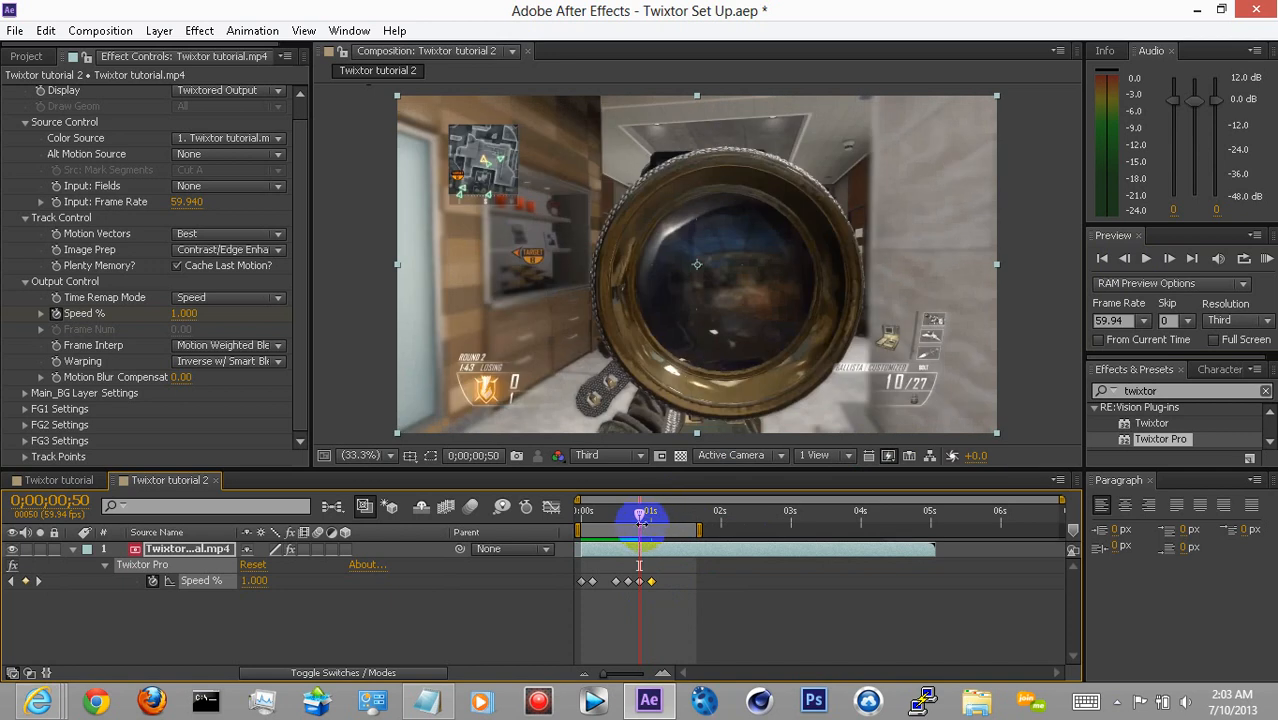
left_click_drag(644, 520, 648, 520)
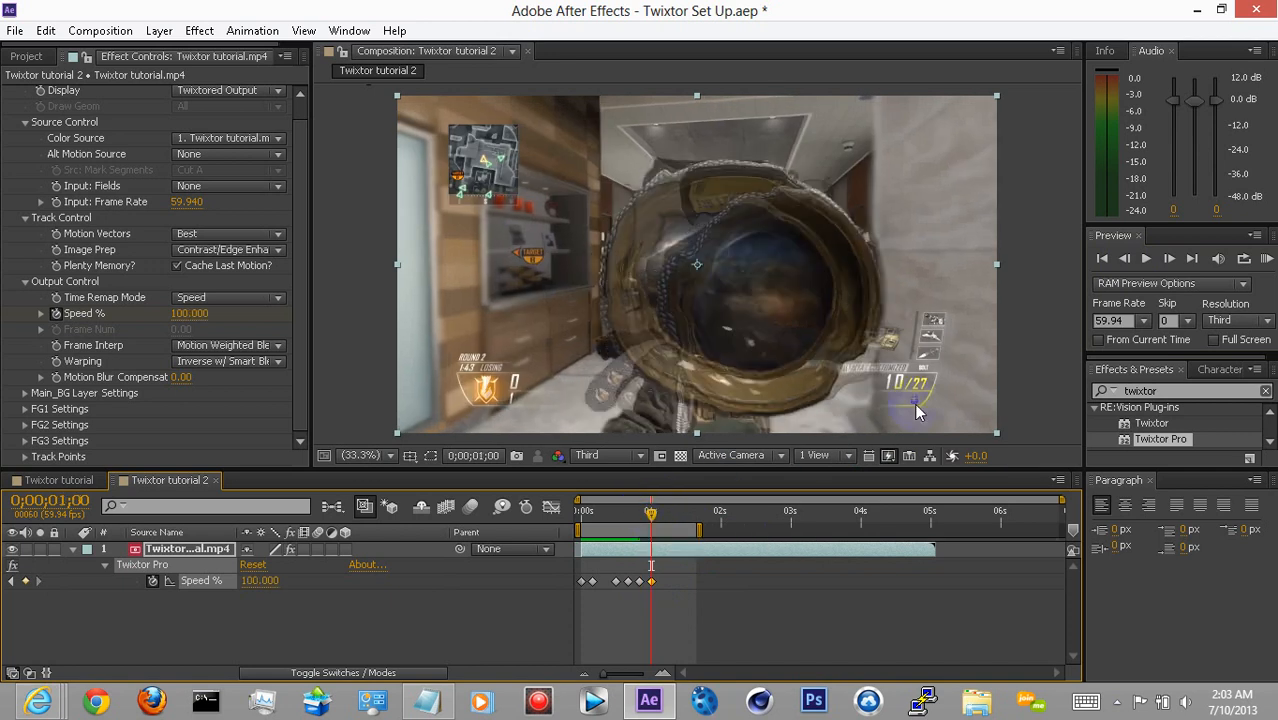
left_click(1148, 259)
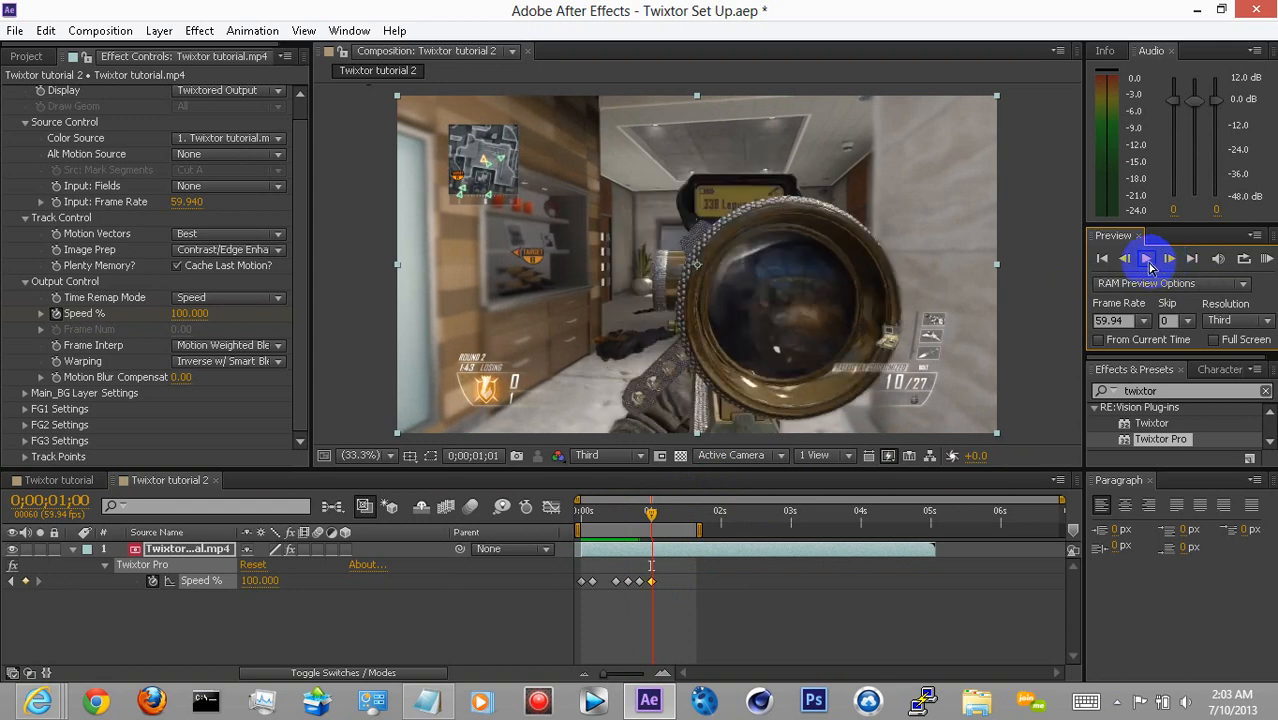
left_click(1150, 264)
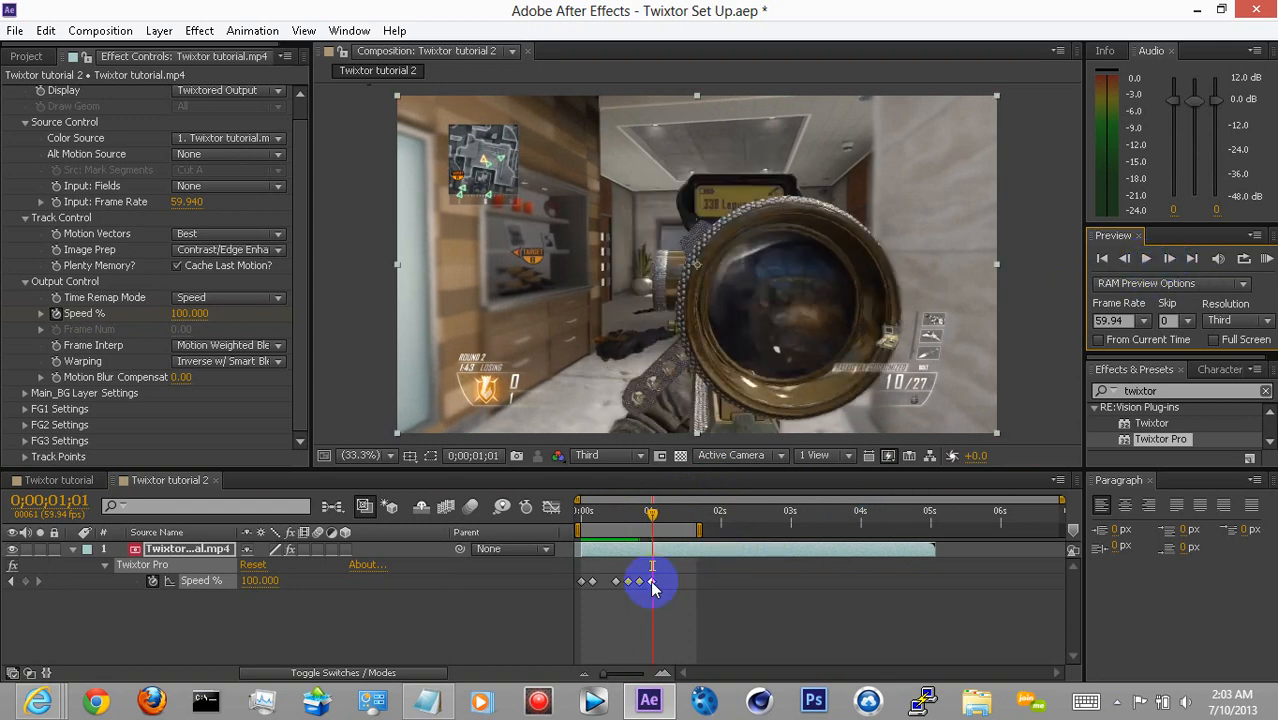
left_click(653, 583)
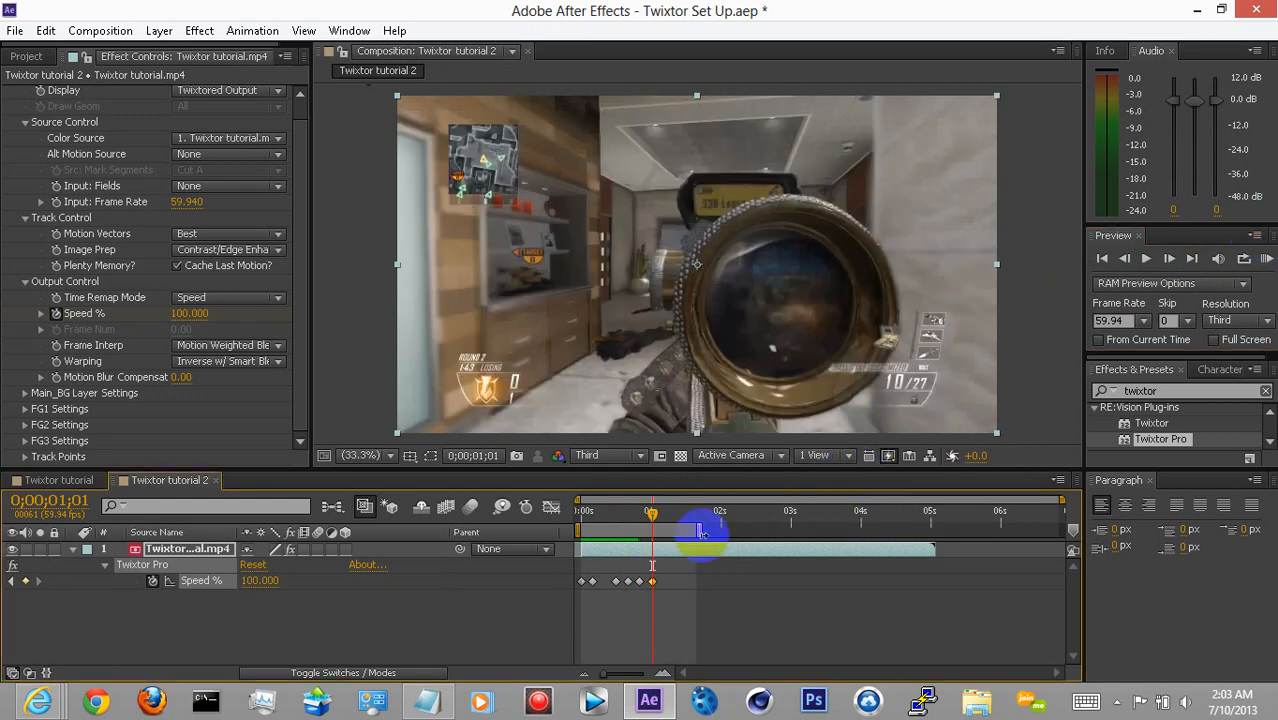
- Scrub past the last keyframe and step through the frames up to frame 100 to examine the footage near the work area's end
left_click_drag(655, 513, 652, 531)
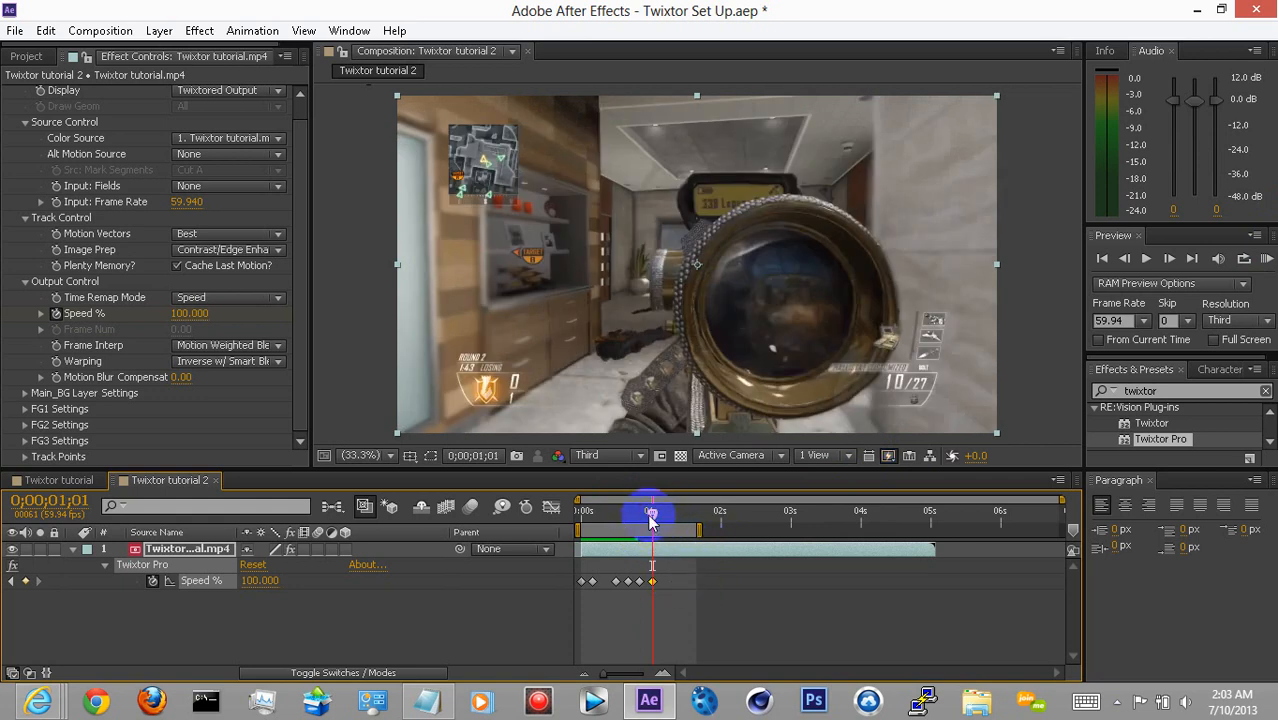
left_click_drag(655, 514, 694, 518)
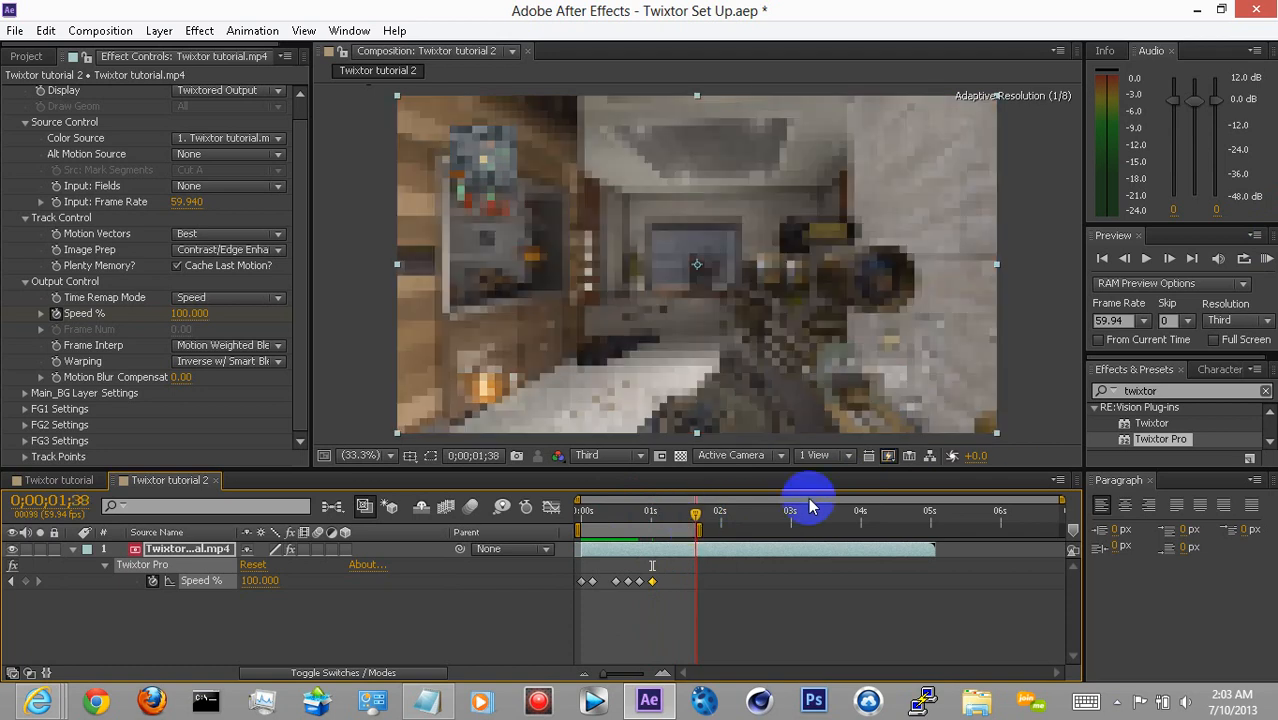
left_click(1126, 258)
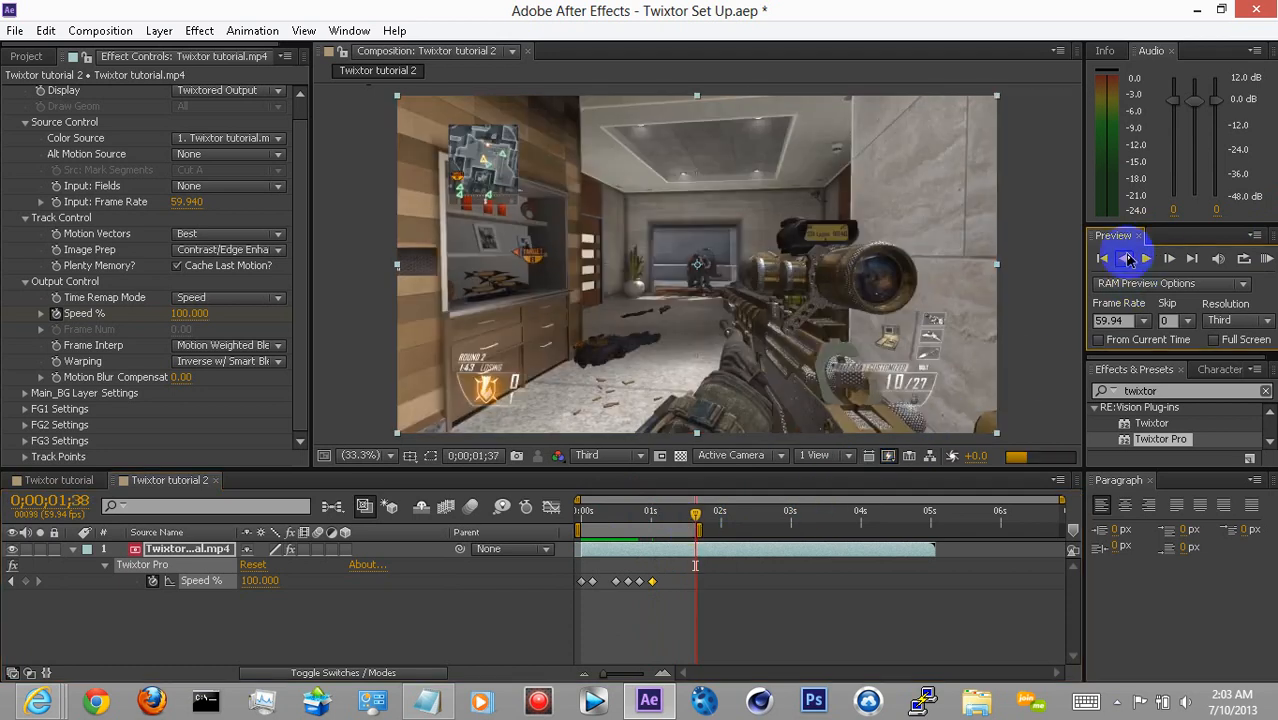
left_click(1126, 258)
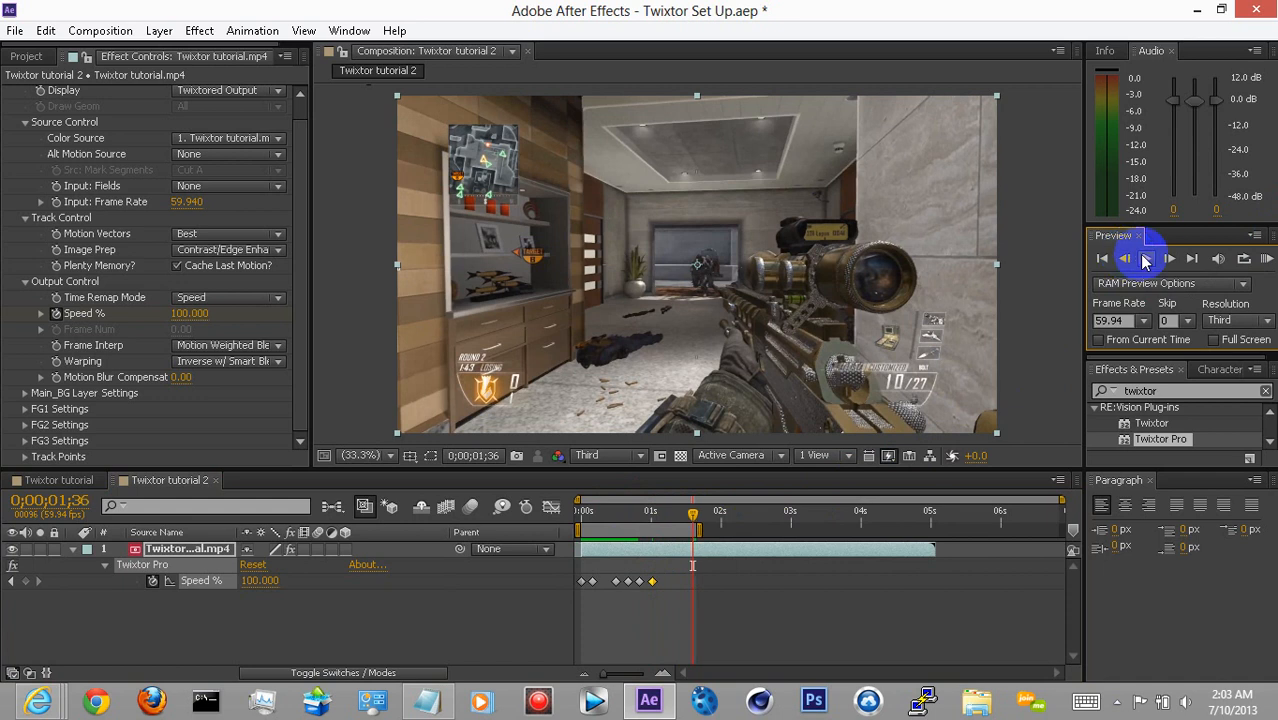
left_click(1167, 260)
left_click(1167, 260)
left_click(1167, 260)
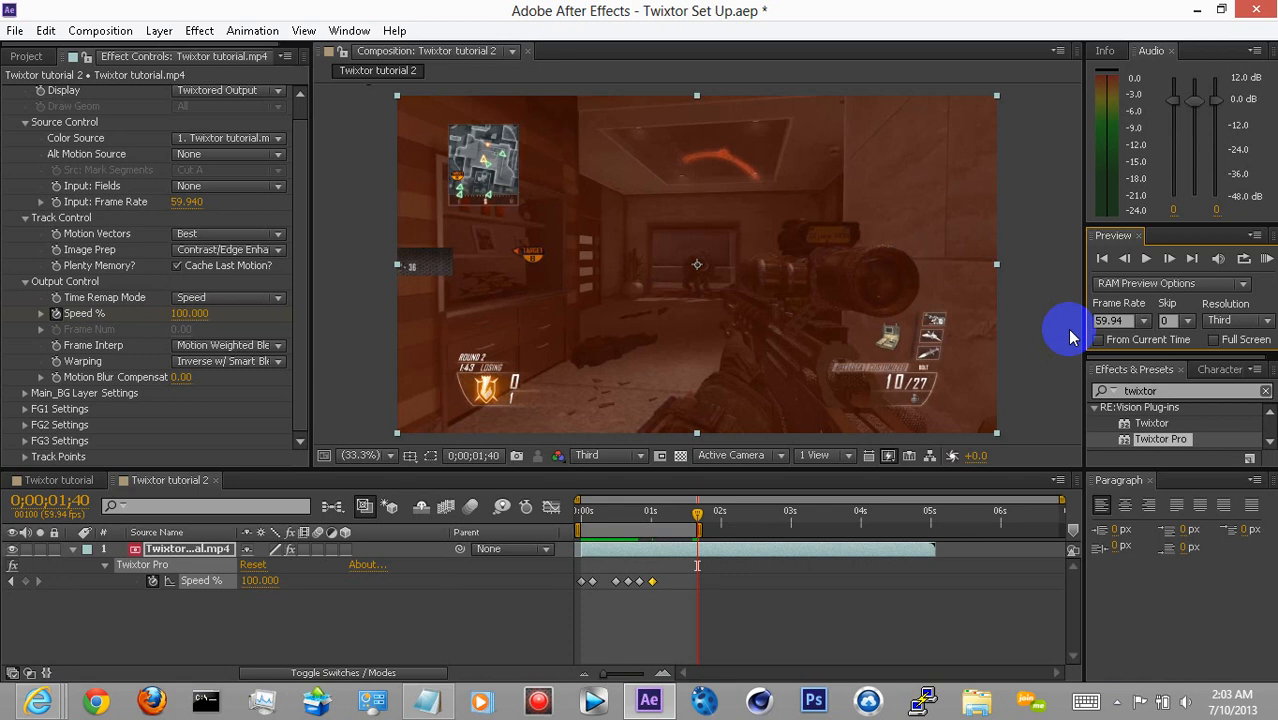
- Show the layer's Position property and run a RAM preview of the work area to review the slow motion
key("p")
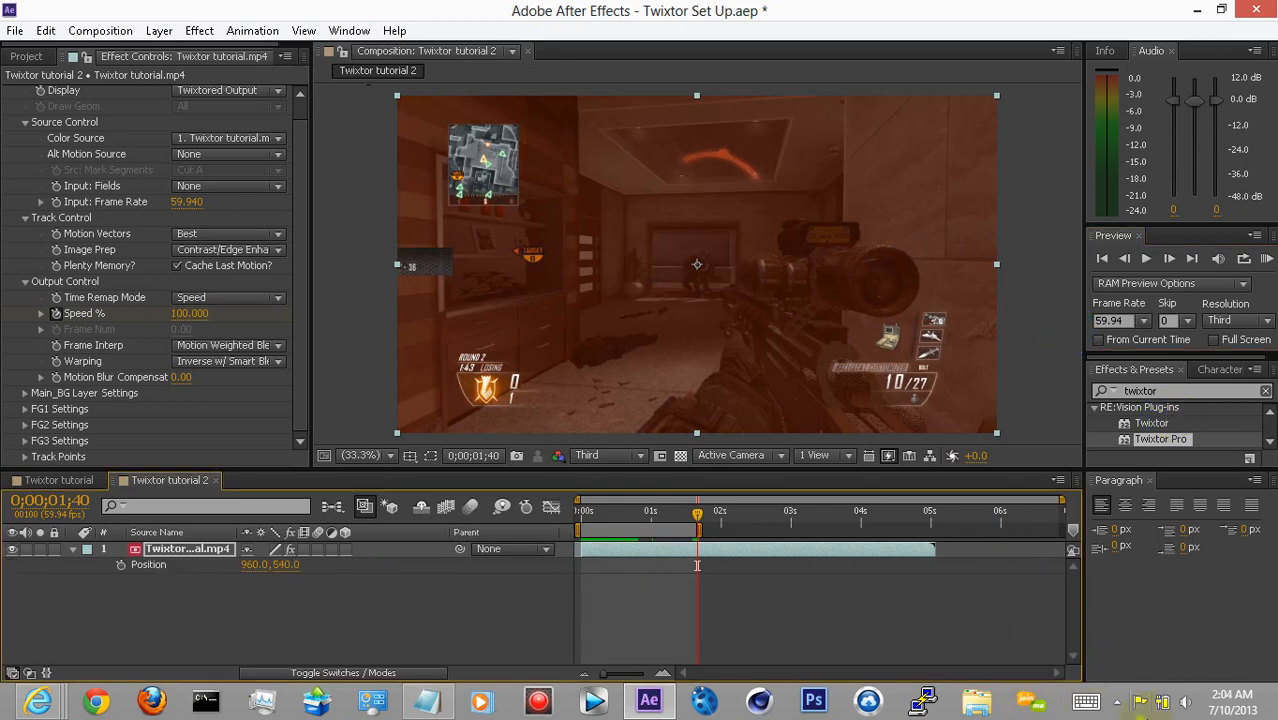
left_click(1117, 703)
left_click(913, 562)
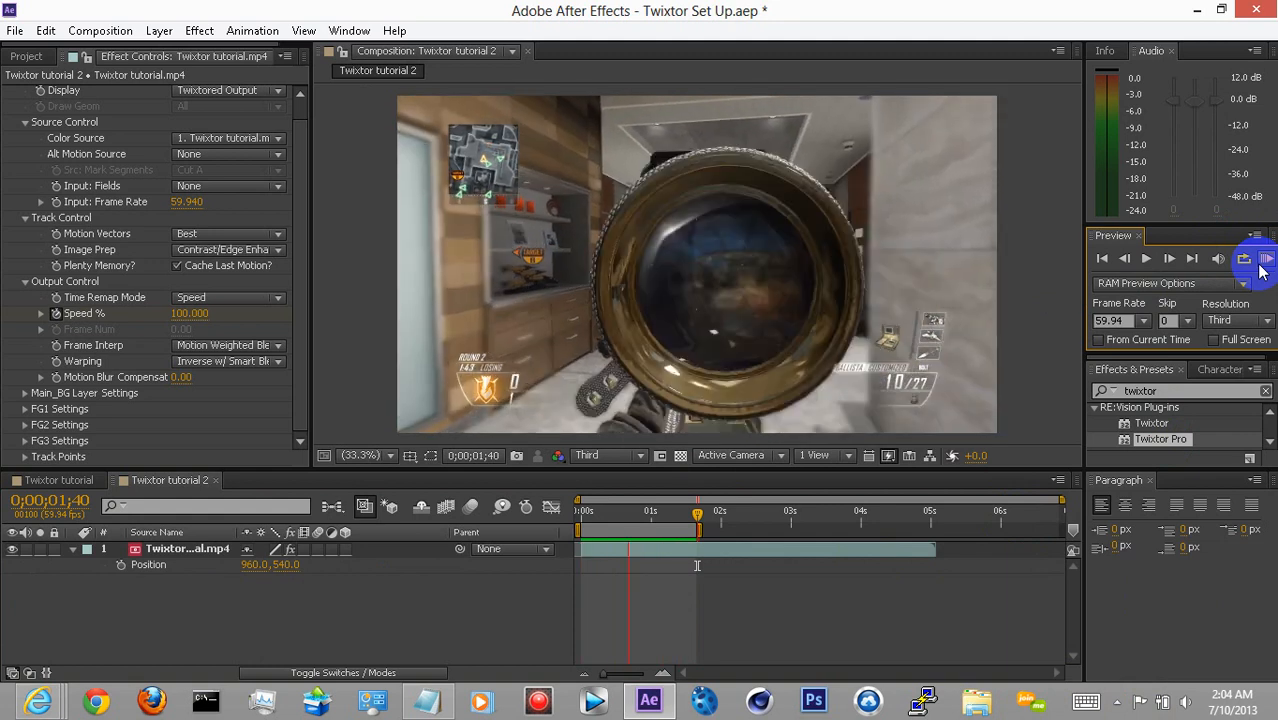
left_click(895, 295)
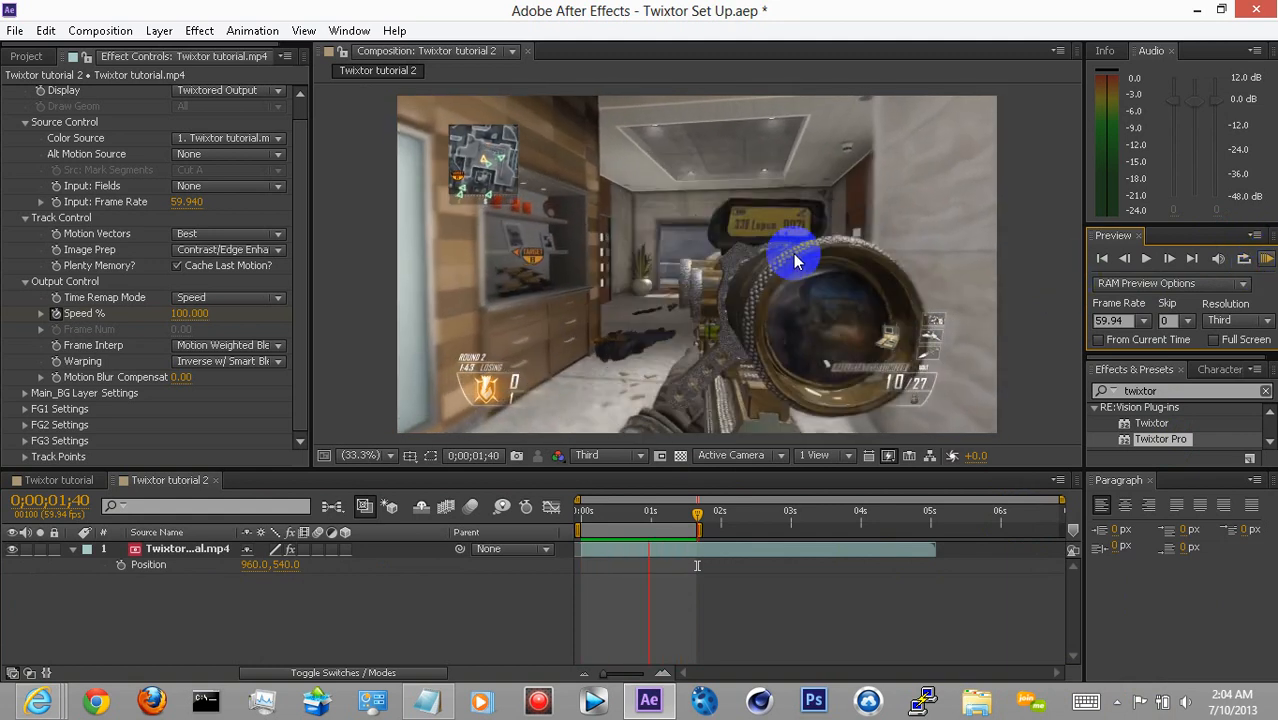
left_click(1265, 259)
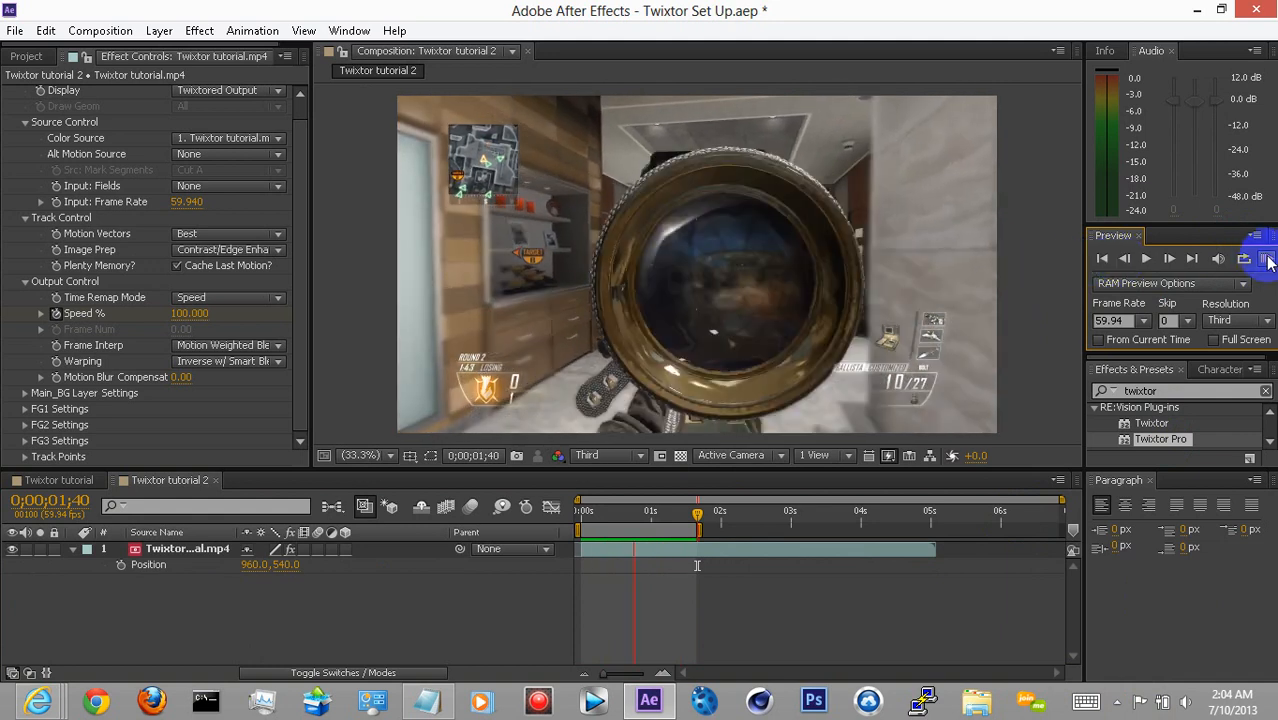
left_click(605, 632)
left_click(1265, 259)
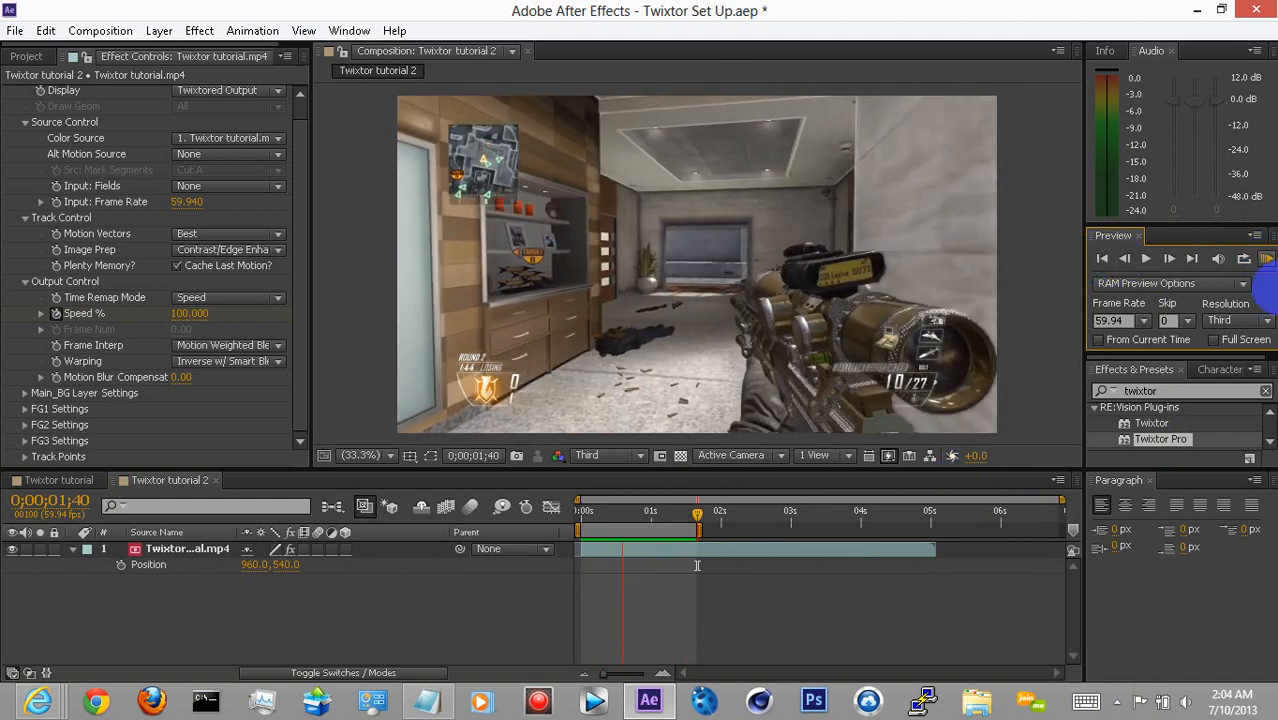
- Replay the RAM preview of the Twixtor clip to check the slow-motion section again
left_click(605, 320)
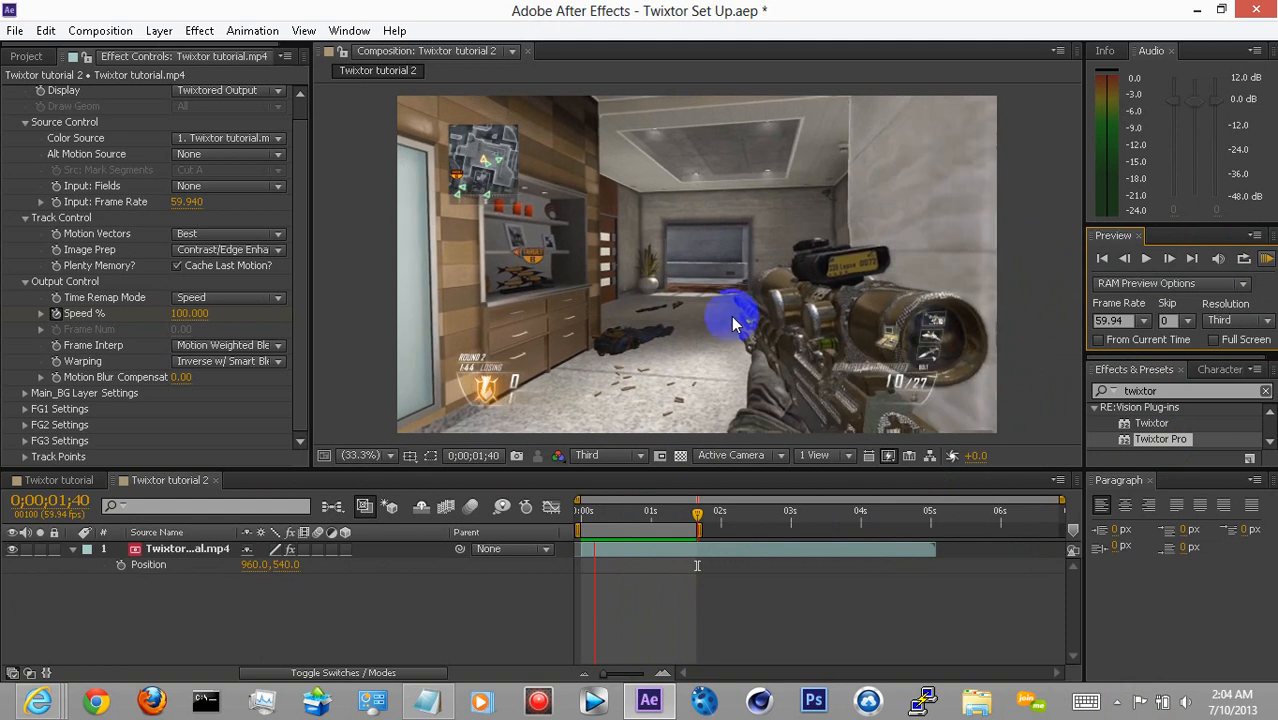
left_click(1266, 259)
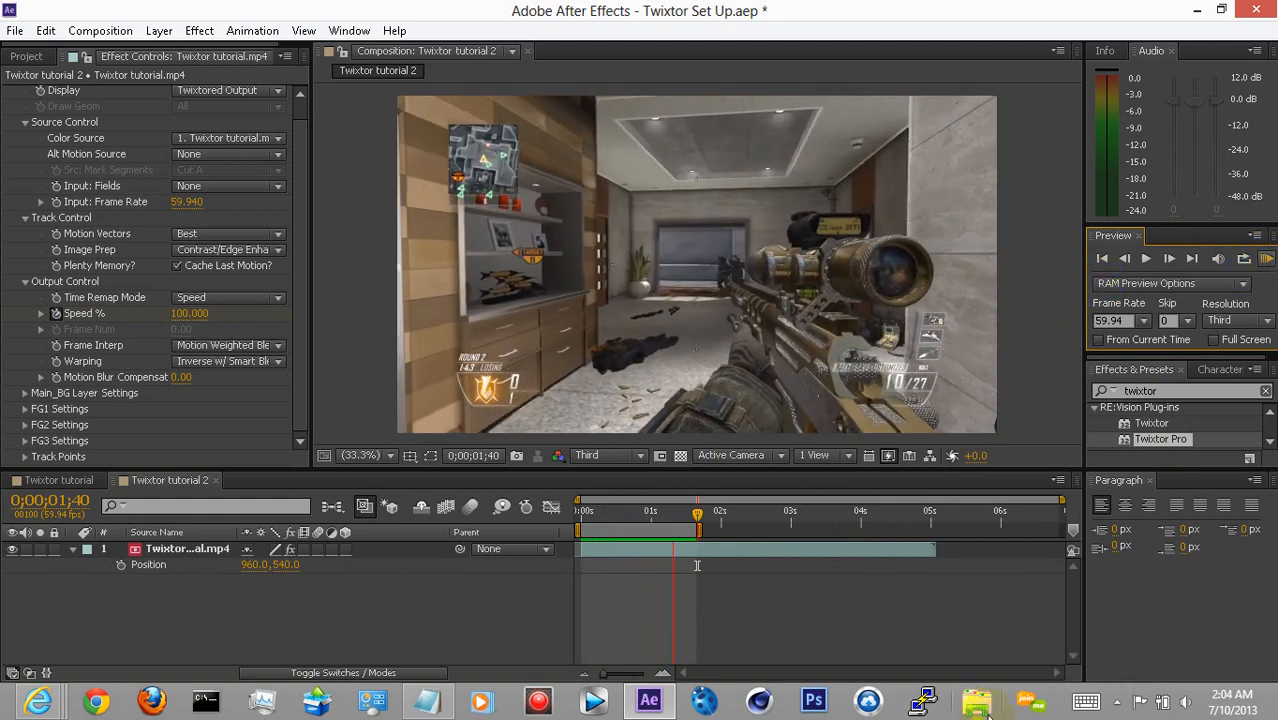
- Switch to Internet Explorer and view the open Rain Dynasty, GFXDesignerChris and Kaotic Edits YouTube channel pages
mouse_move(35, 715)
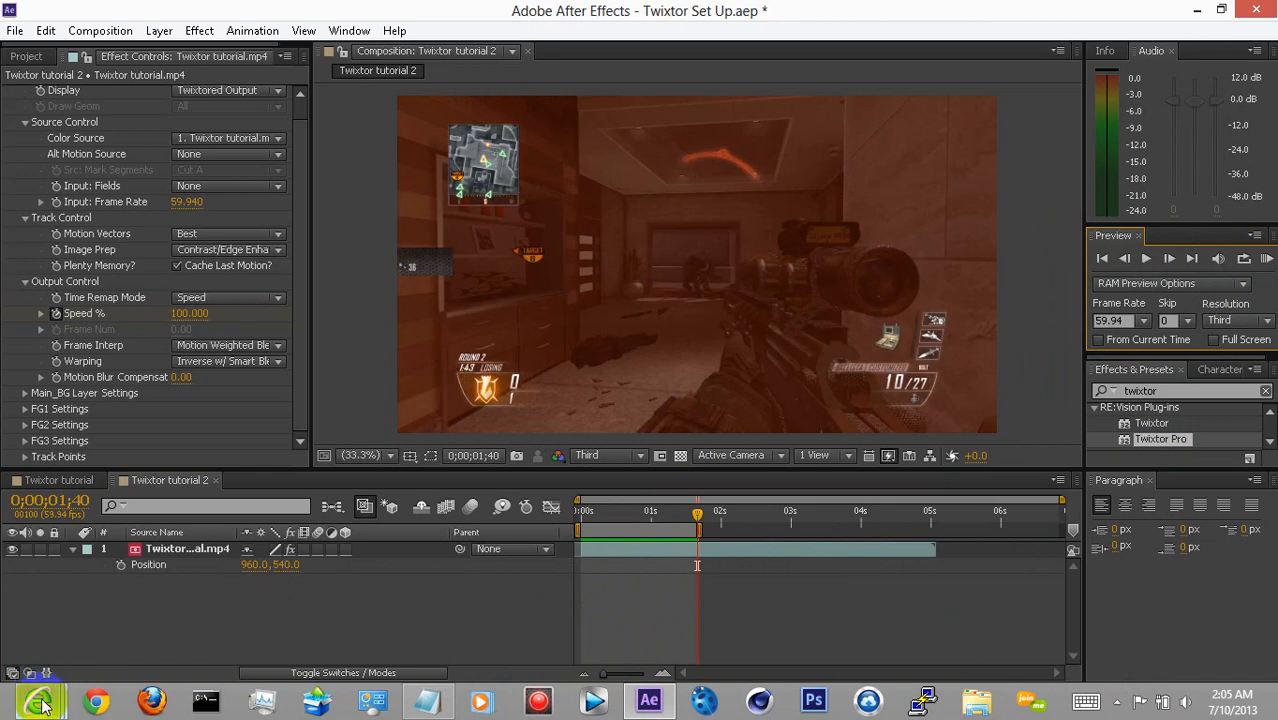
left_click(114, 585)
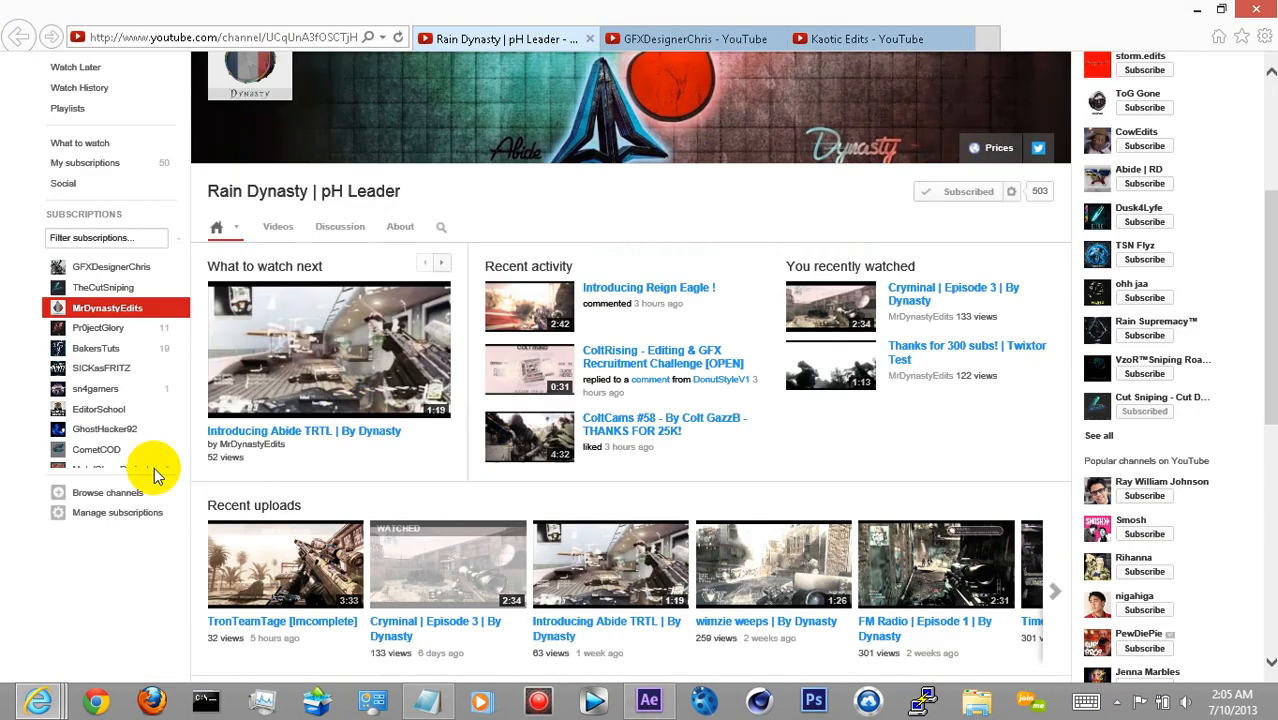
left_click(700, 38)
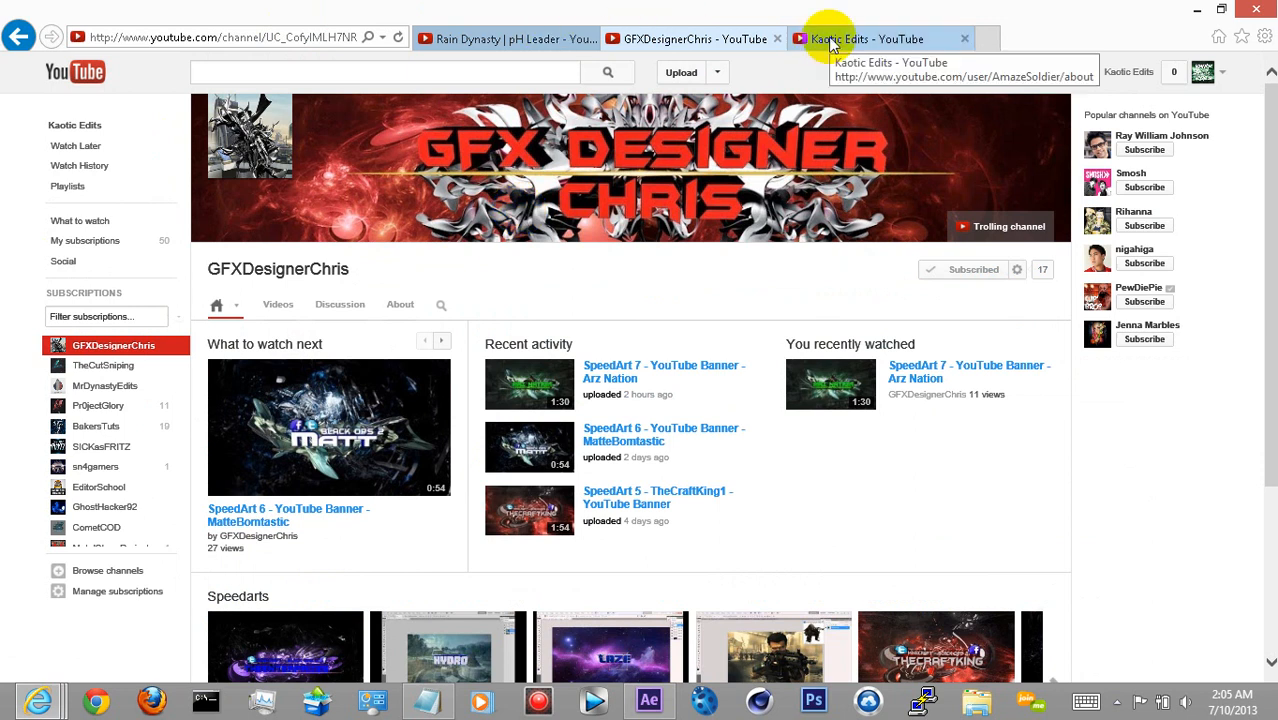
left_click(889, 37)
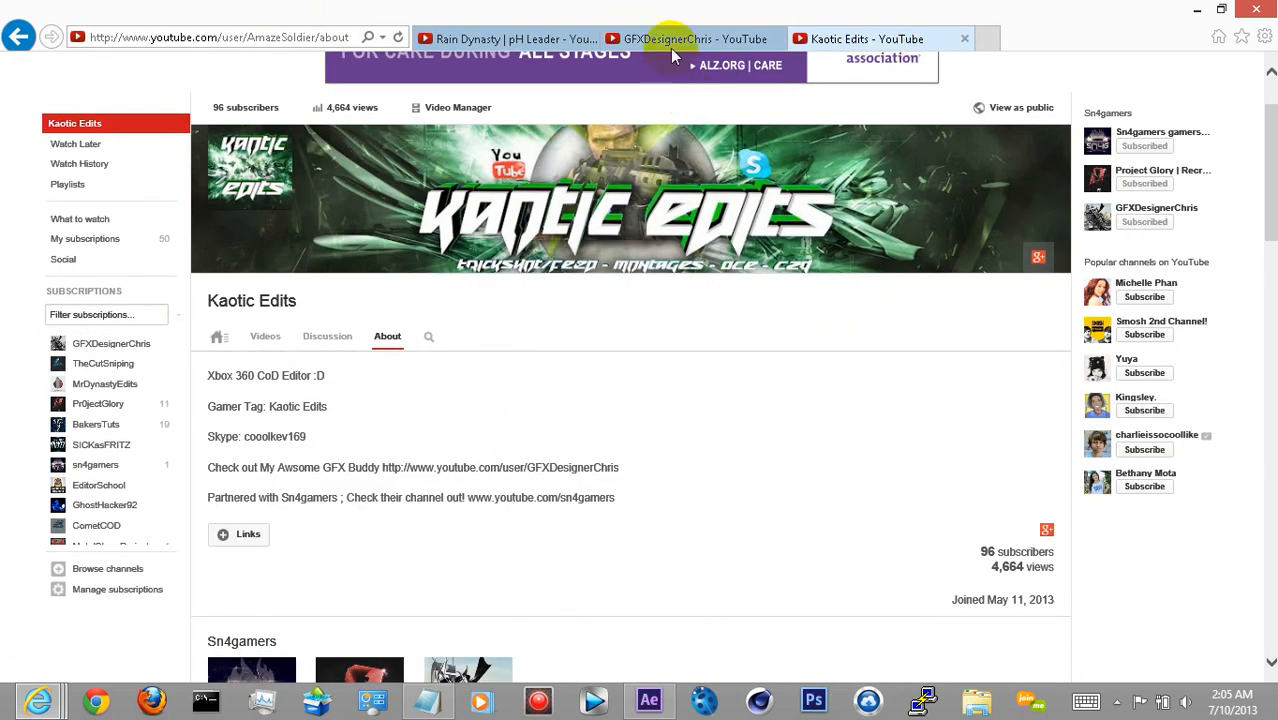